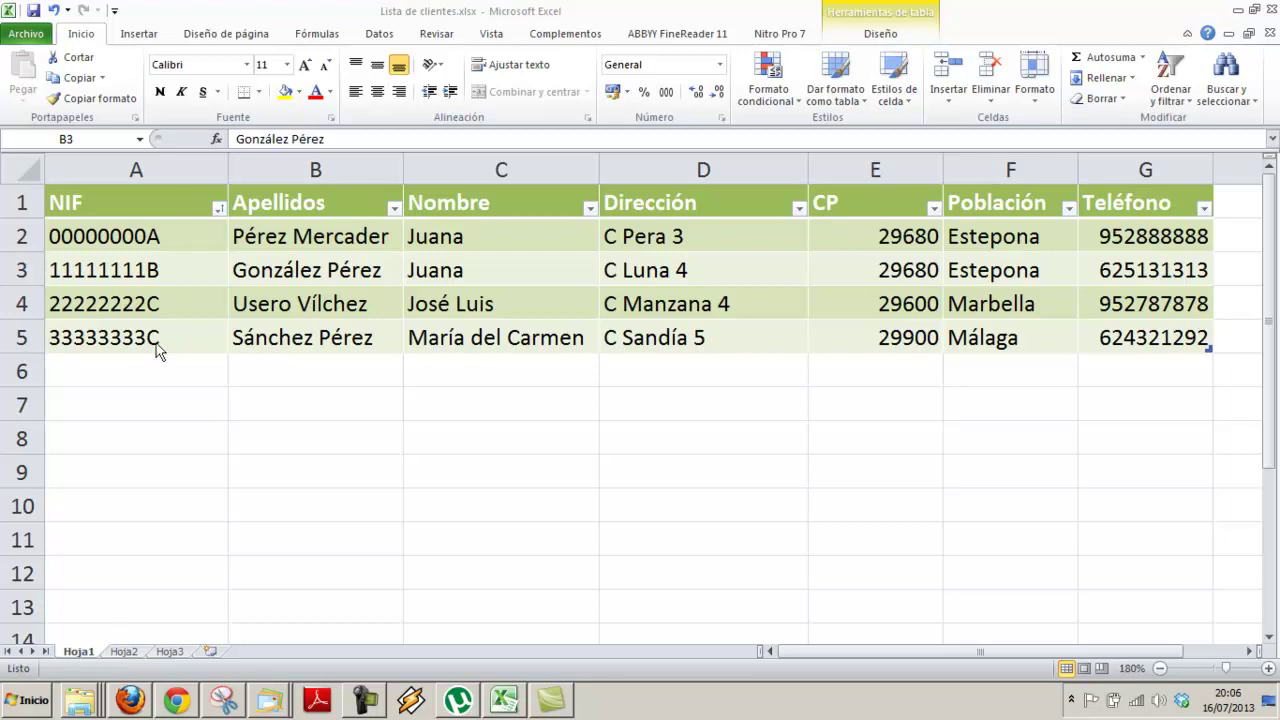
Switch from Hoja1's client table to the empty Hoja2 sheet of Lista de clientes.xlsx
{"action": "left_click", "coordinate": [124, 652]}
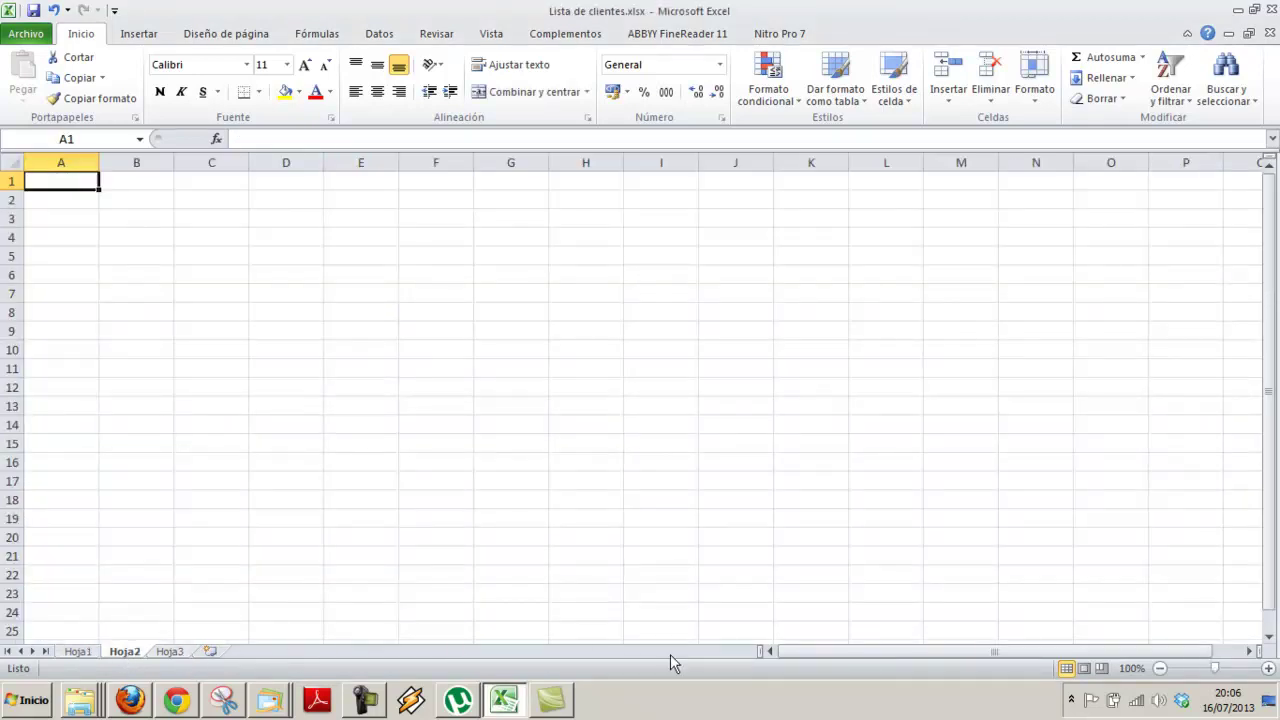
Zoom in and enter the headers Cod Art and Descripción in A1:B1
{"action": "left_click", "coordinate": [1268, 668]}
{"action": "left_click", "coordinate": [1268, 668]}
{"action": "left_click", "coordinate": [1268, 668]}
{"action": "left_click", "coordinate": [1268, 668]}
{"action": "left_click", "coordinate": [1268, 668]}
{"action": "left_click", "coordinate": [1268, 668]}
{"action": "left_click", "coordinate": [1269, 670]}
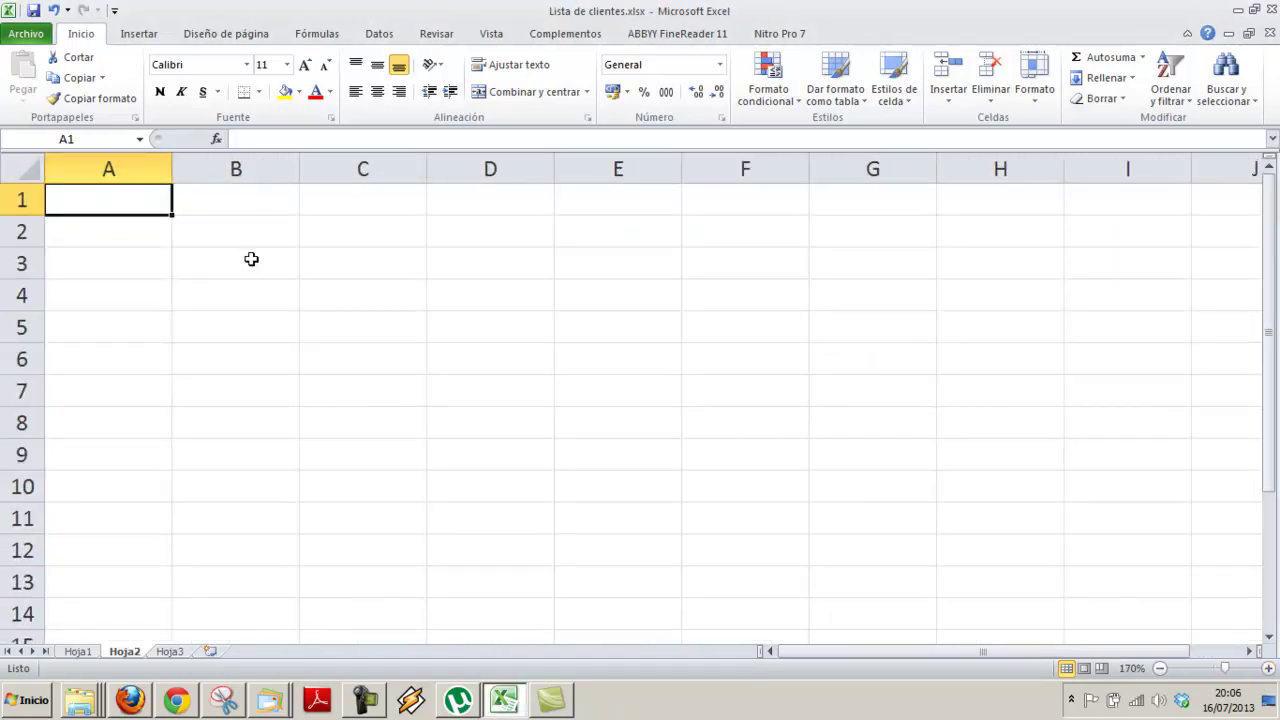
{"action": "type", "text": "Cod"}
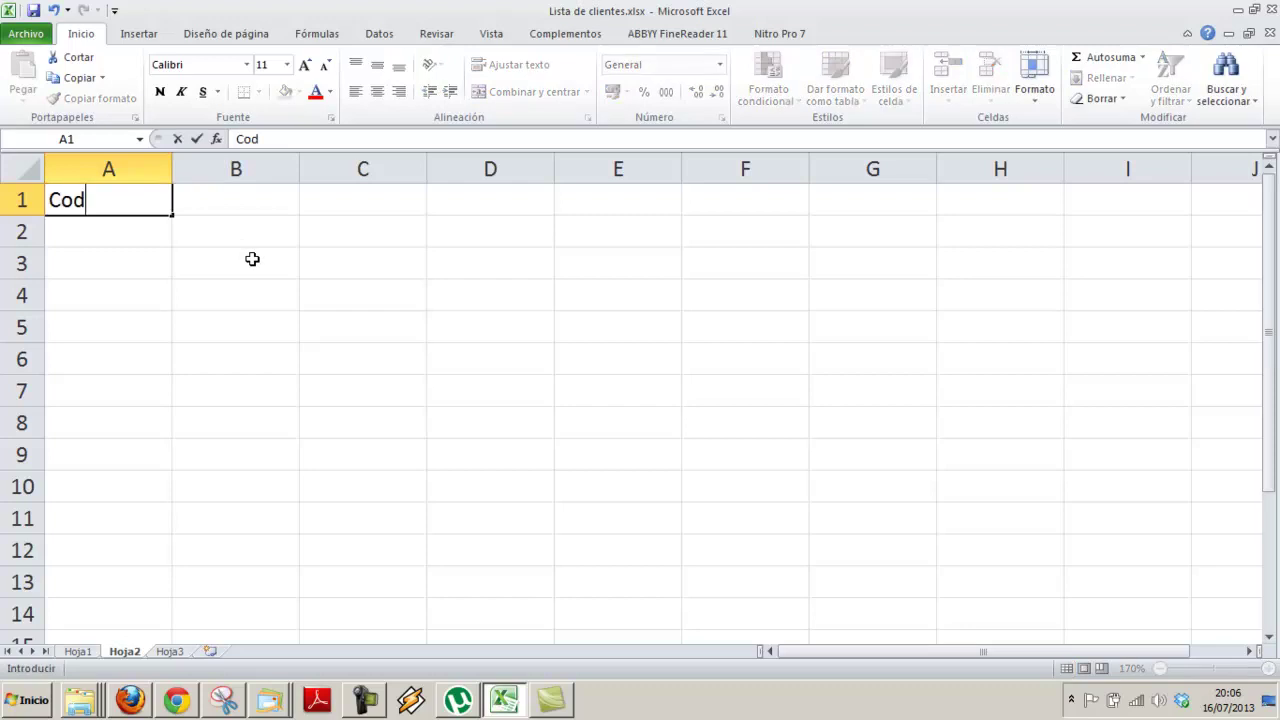
{"action": "type", "text": " Art"}
{"action": "key", "text": "Tab"}
{"action": "type", "text": "Descripción"}
{"action": "key", "text": "Tab"}
Add the headers Precio, Cantidad and Total in C1:E1, and code 1 in A2
{"action": "type", "text": "Precio"}
{"action": "key", "text": "Tab"}
{"action": "type", "text": "Cantidad"}
{"action": "key", "text": "Tab"}
{"action": "type", "text": "Total"}
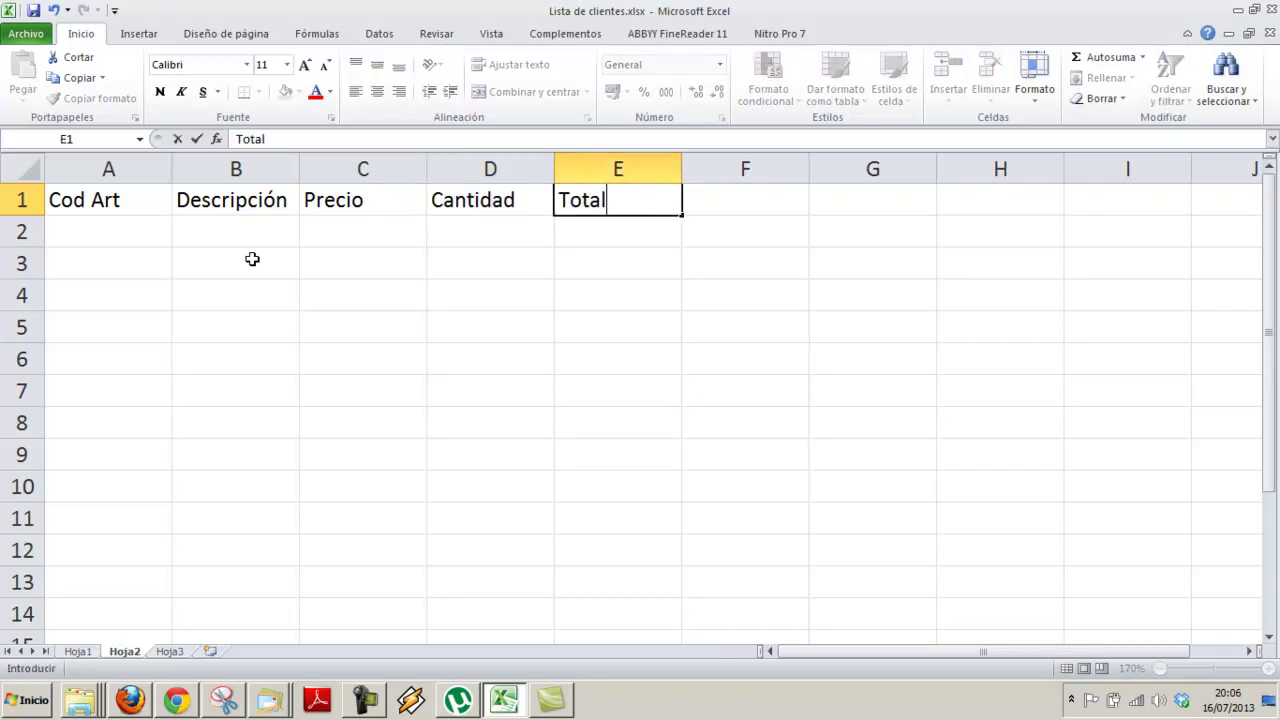
{"action": "key", "text": "Return"}
{"action": "type", "text": "1"}
{"action": "key", "text": "Tab"}
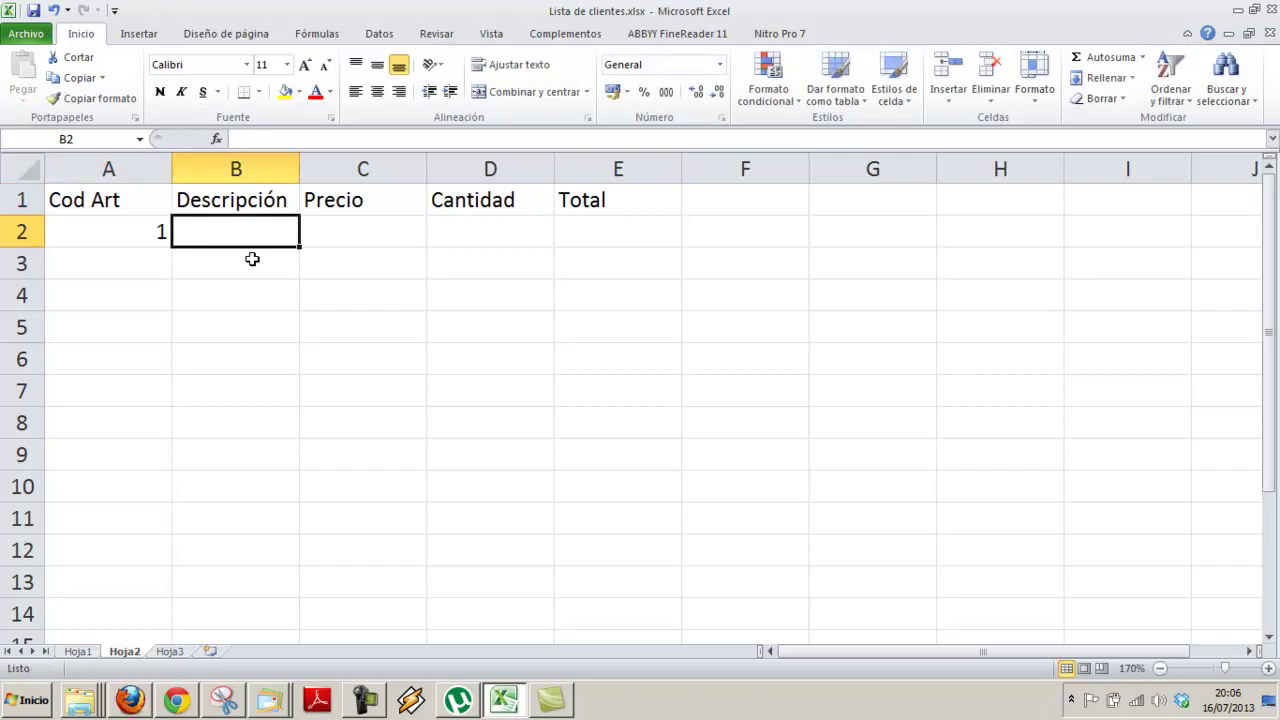
Fill row 2 with Bolso Prada, price 500 and quantity 2
{"action": "type", "text": "Bolso"}
{"action": "type", "text": "Prea"}
{"action": "key", "text": "BackSpace"}
{"action": "key", "text": "BackSpace"}
{"action": "type", "text": "ada"}
{"action": "key", "text": "Tab"}
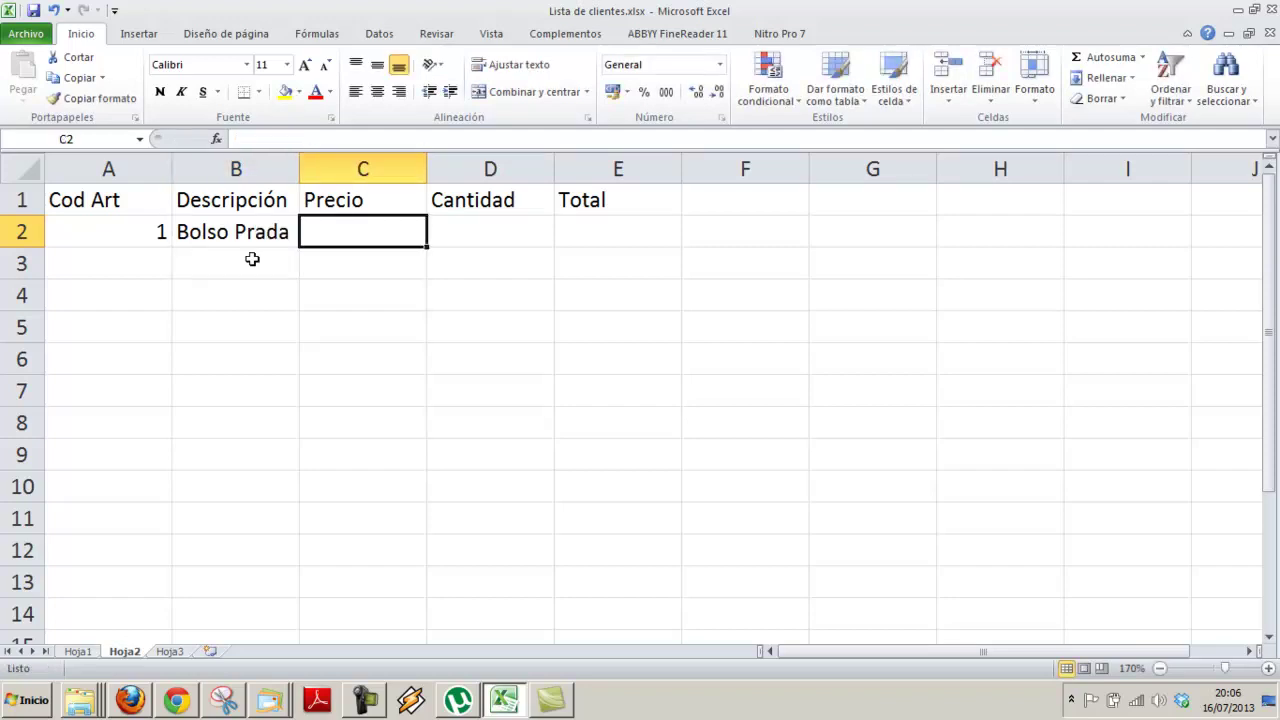
{"action": "type", "text": "500"}
{"action": "key", "text": "Tab"}
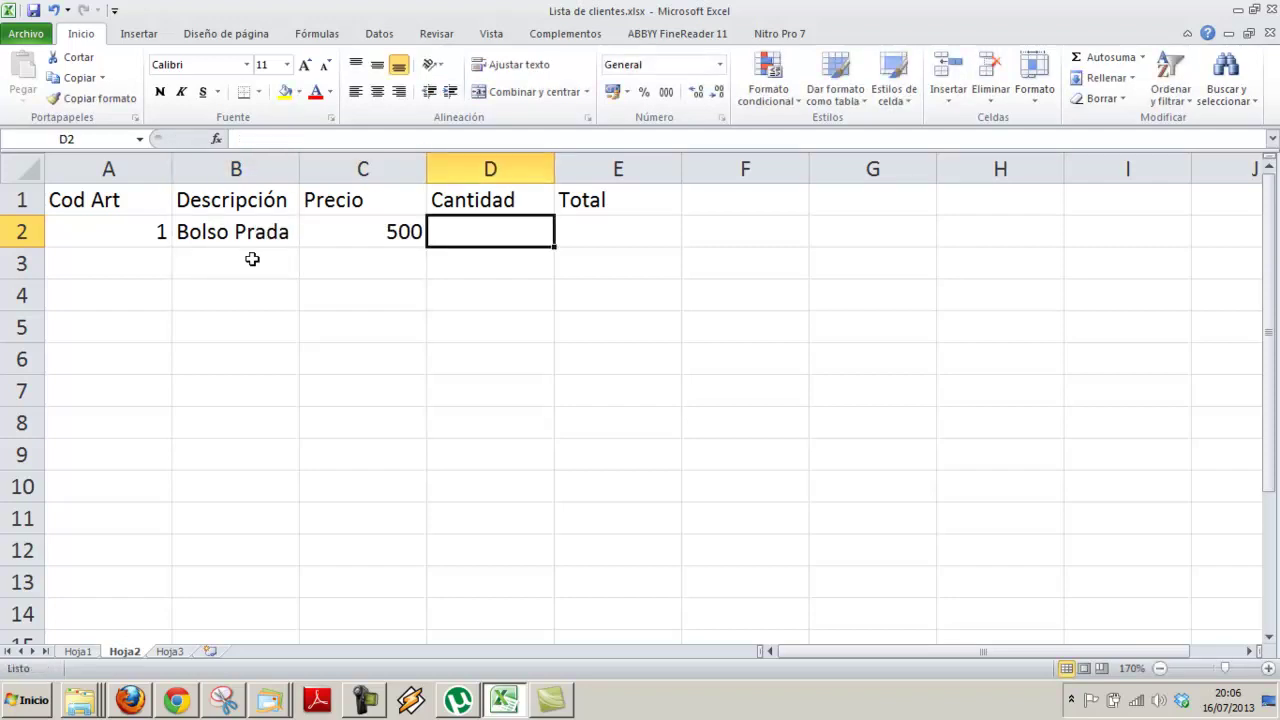
{"action": "type", "text": "2"}
{"action": "key", "text": "Tab"}
Start row 3 with code 2 and the description Zapatos
{"action": "key", "text": "Down"}
{"action": "key", "text": "Left"}
{"action": "key", "text": "Left"}
{"action": "key", "text": "Left"}
{"action": "type", "text": "2"}
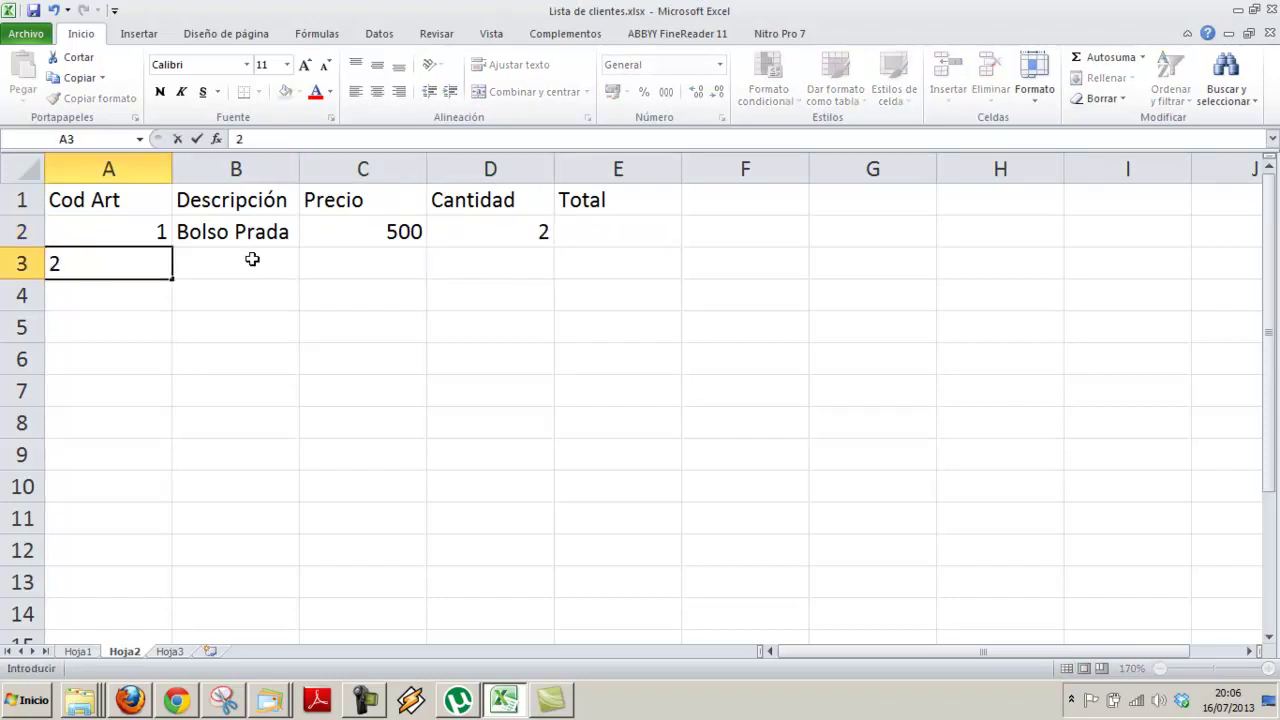
{"action": "key", "text": "Tab"}
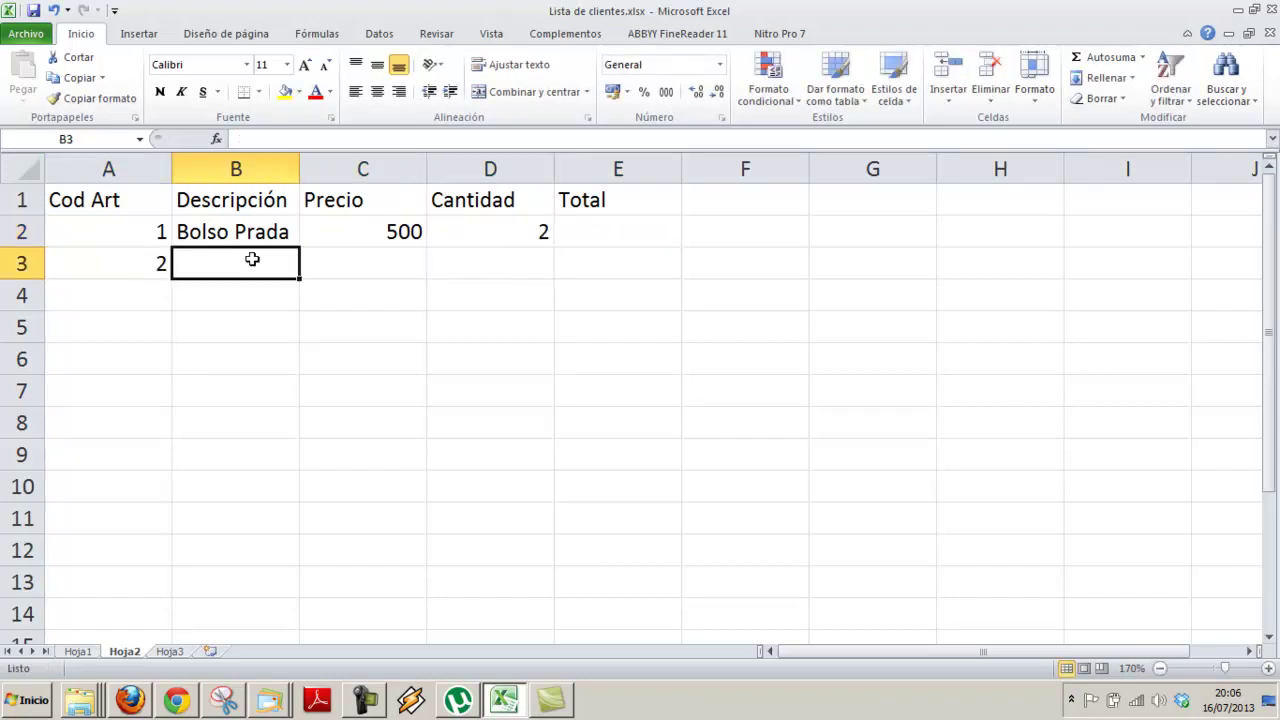
{"action": "type", "text": "Zapatos"}
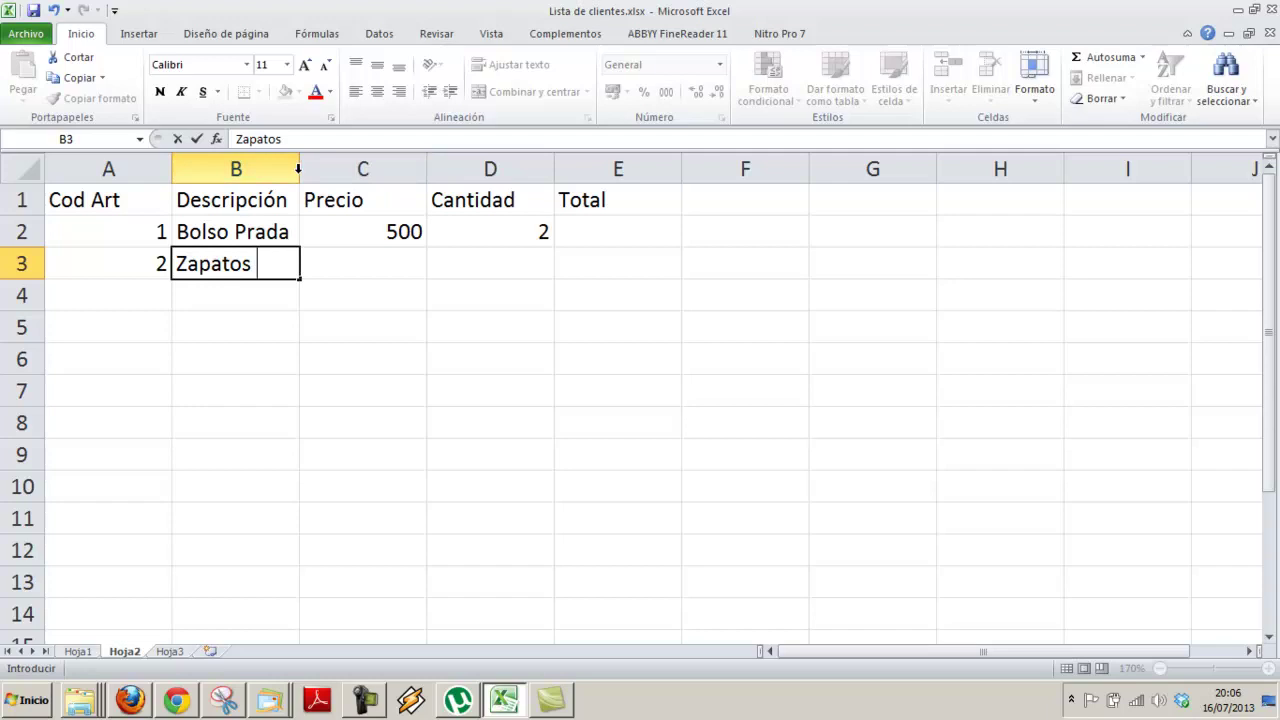
{"action": "left_click", "coordinate": [294, 168]}
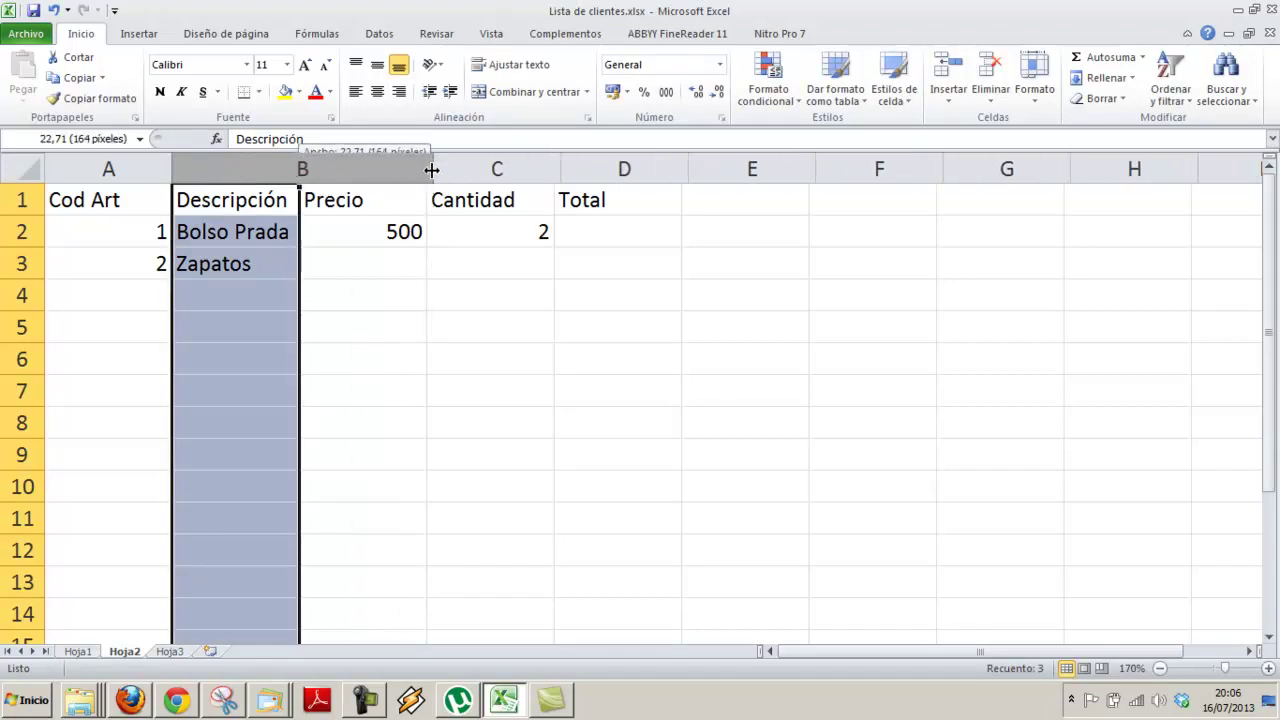
Widen column B and complete row 3 as Zapatos Manolo Blanik, price 800, quantity 3
{"action": "left_click_drag", "start_coordinate": [298, 173], "coordinate": [433, 170]}
{"action": "double_click", "coordinate": [291, 268]}
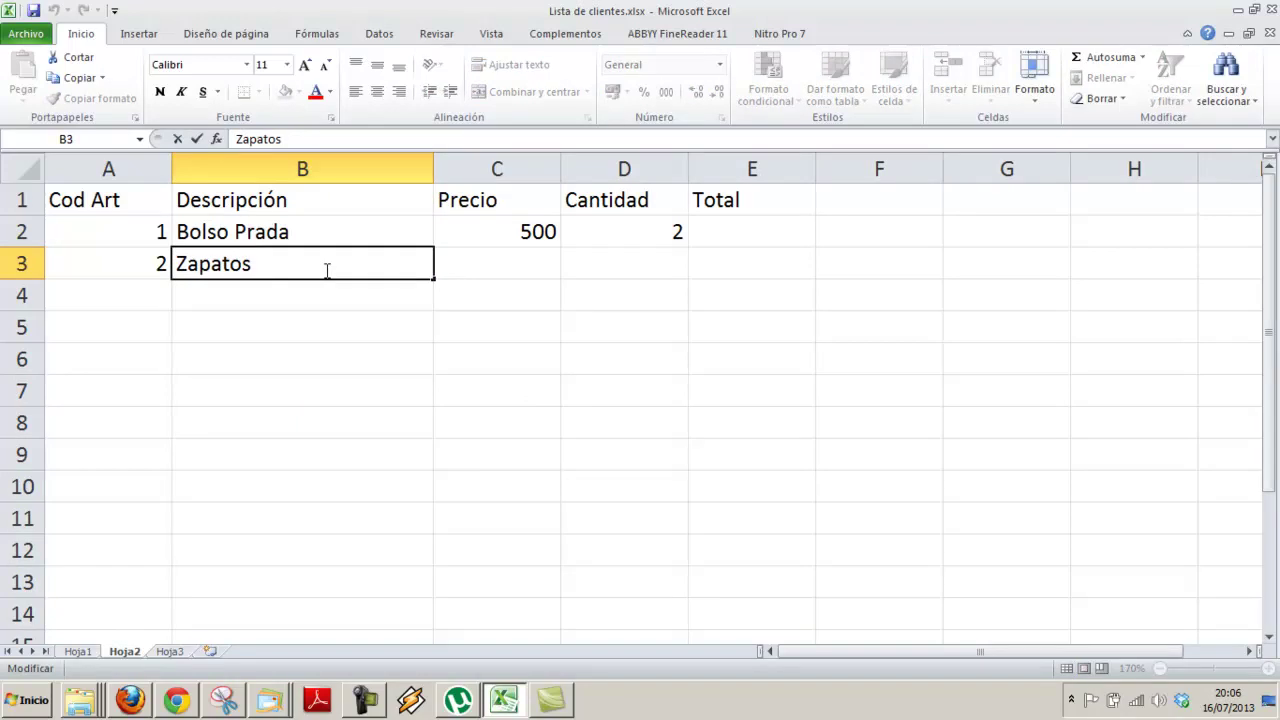
{"action": "type", "text": " Manolo Blanik"}
{"action": "key", "text": "Tab"}
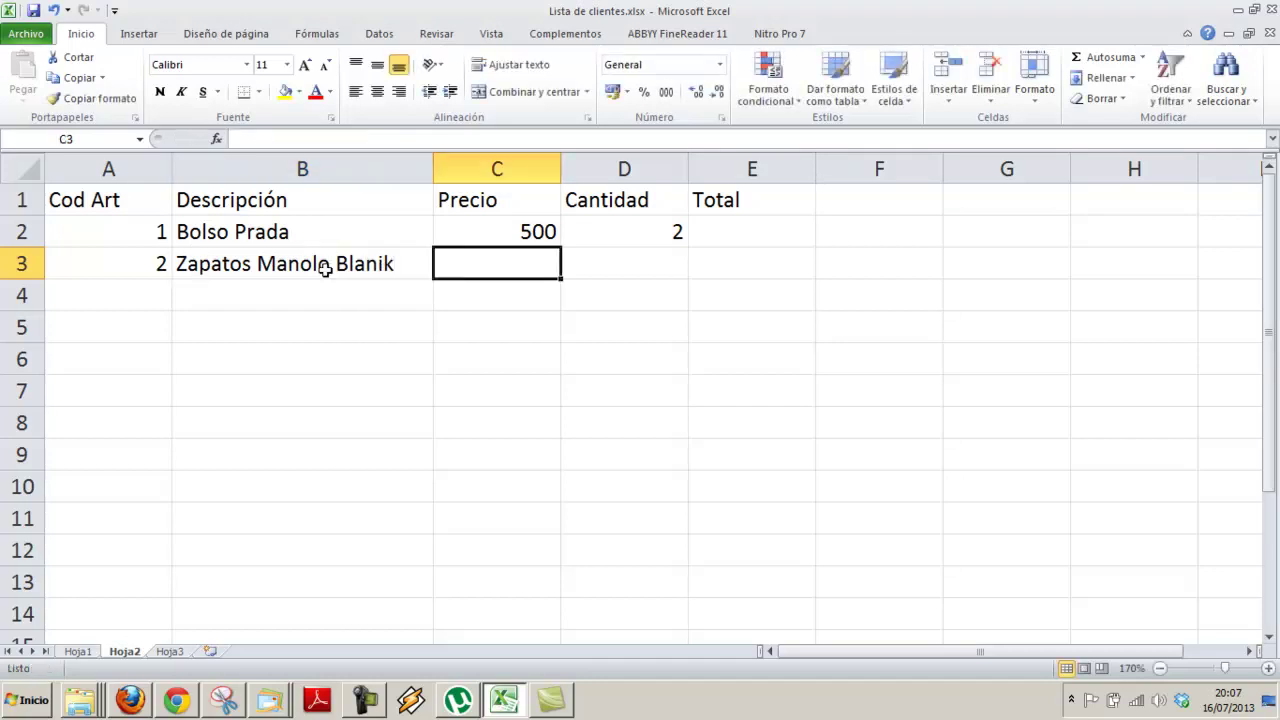
{"action": "type", "text": "810"}
{"action": "key", "text": "BackSpace"}
{"action": "key", "text": "BackSpace"}
{"action": "type", "text": "00"}
{"action": "key", "text": "Tab"}
{"action": "type", "text": "3"}
{"action": "key", "text": "Tab"}
{"action": "key", "text": "Down"}
Enter row 4 as code 3, Vestido V&L, 2500, quantity 2, and code 4 in A5
{"action": "key", "text": "Left"}
{"action": "key", "text": "Left"}
{"action": "key", "text": "Left"}
{"action": "key", "text": "Left"}
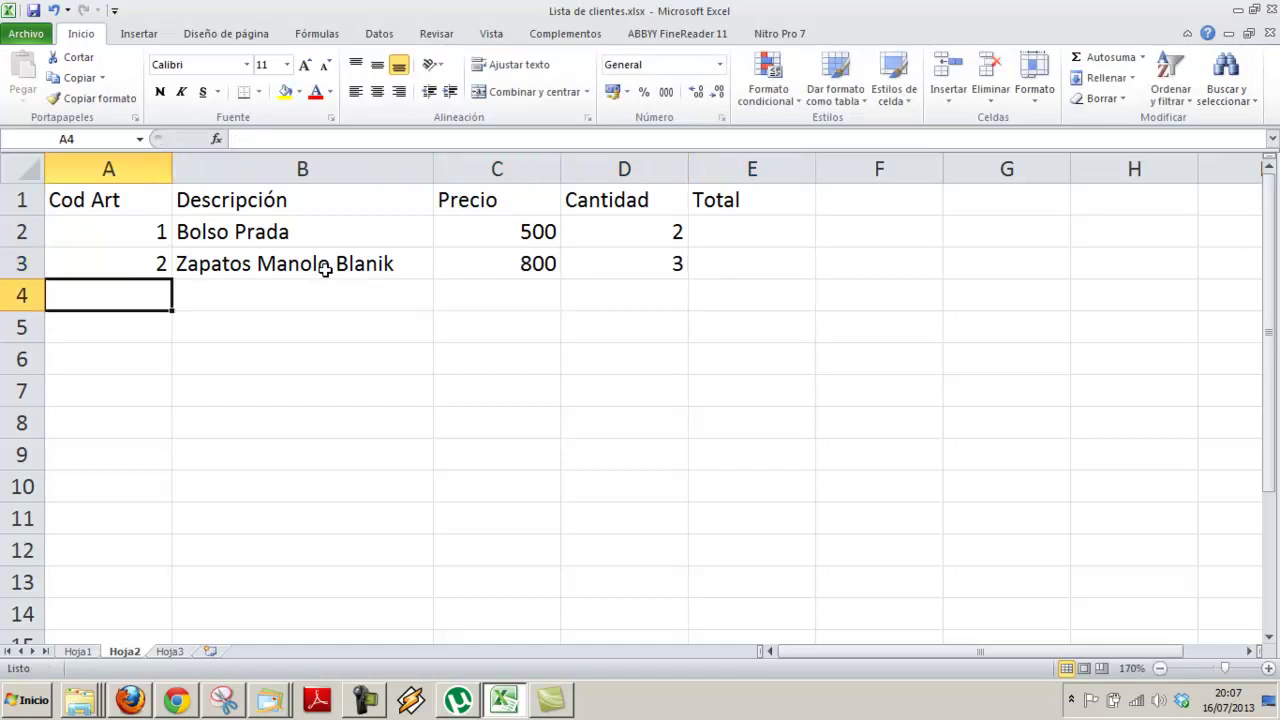
{"action": "type", "text": "3"}
{"action": "key", "text": "Tab"}
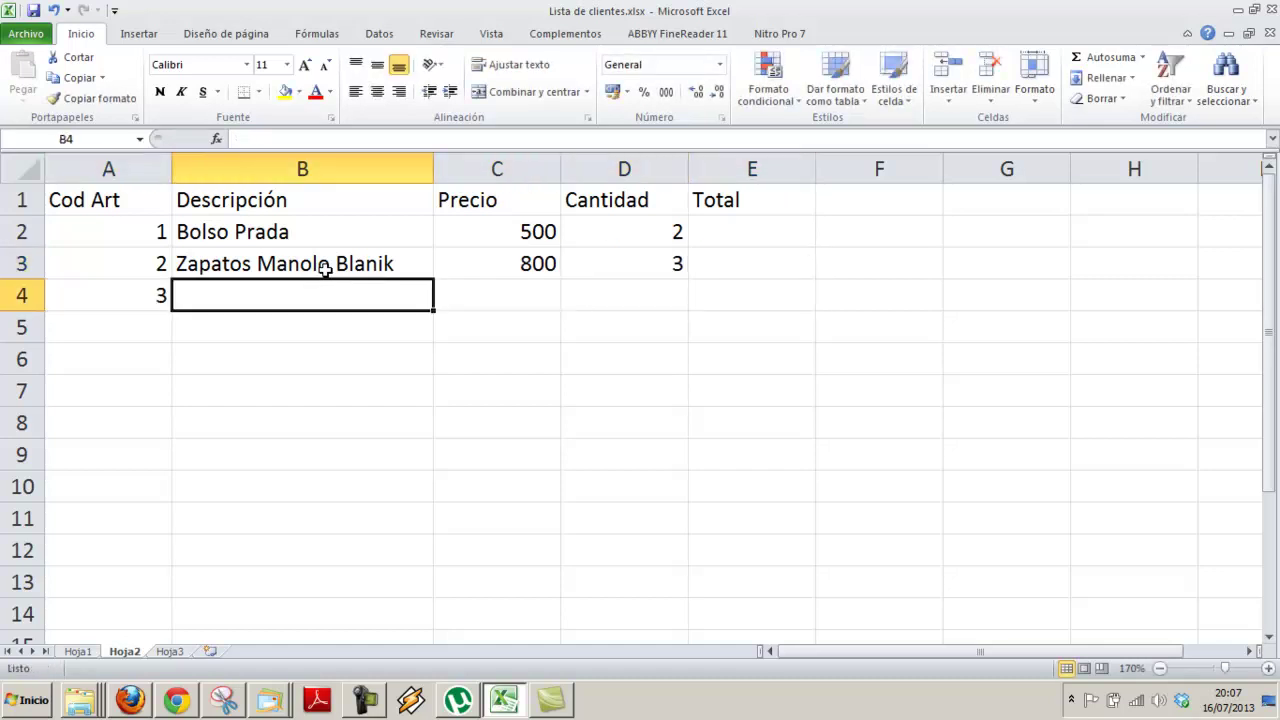
{"action": "type", "text": "Vestido "}
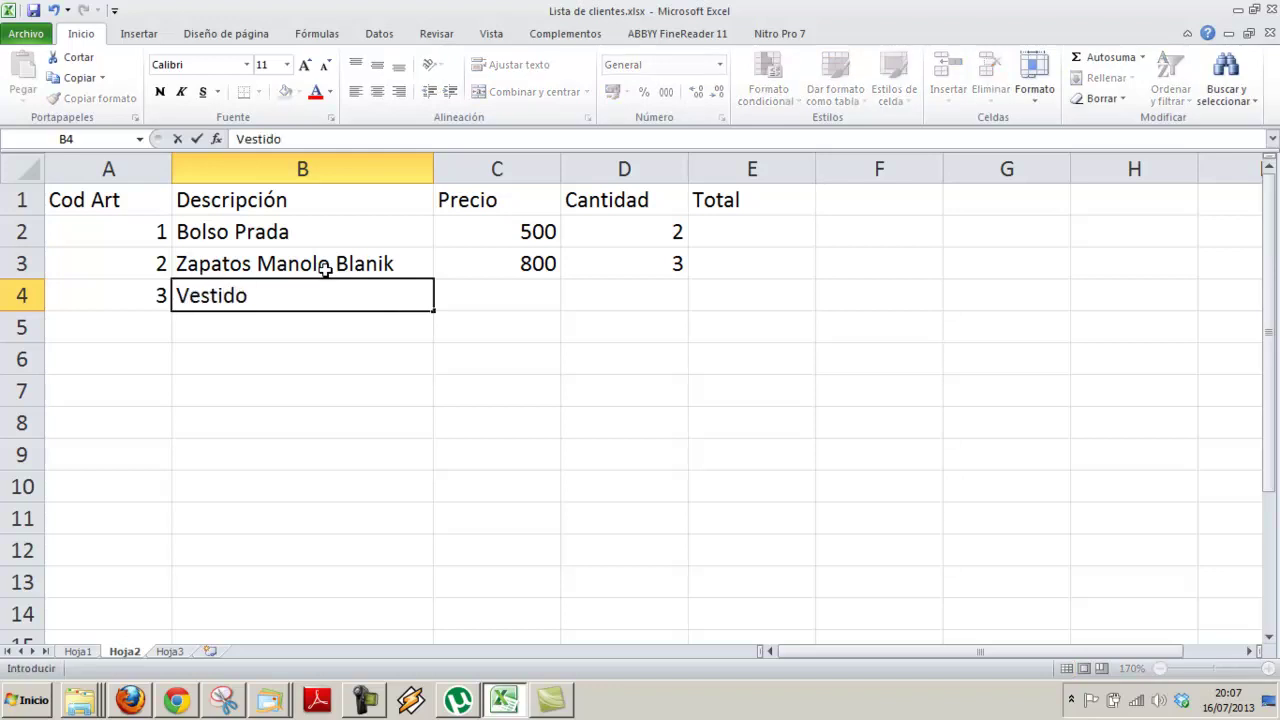
{"action": "type", "text": "V&L"}
{"action": "key", "text": "Tab"}
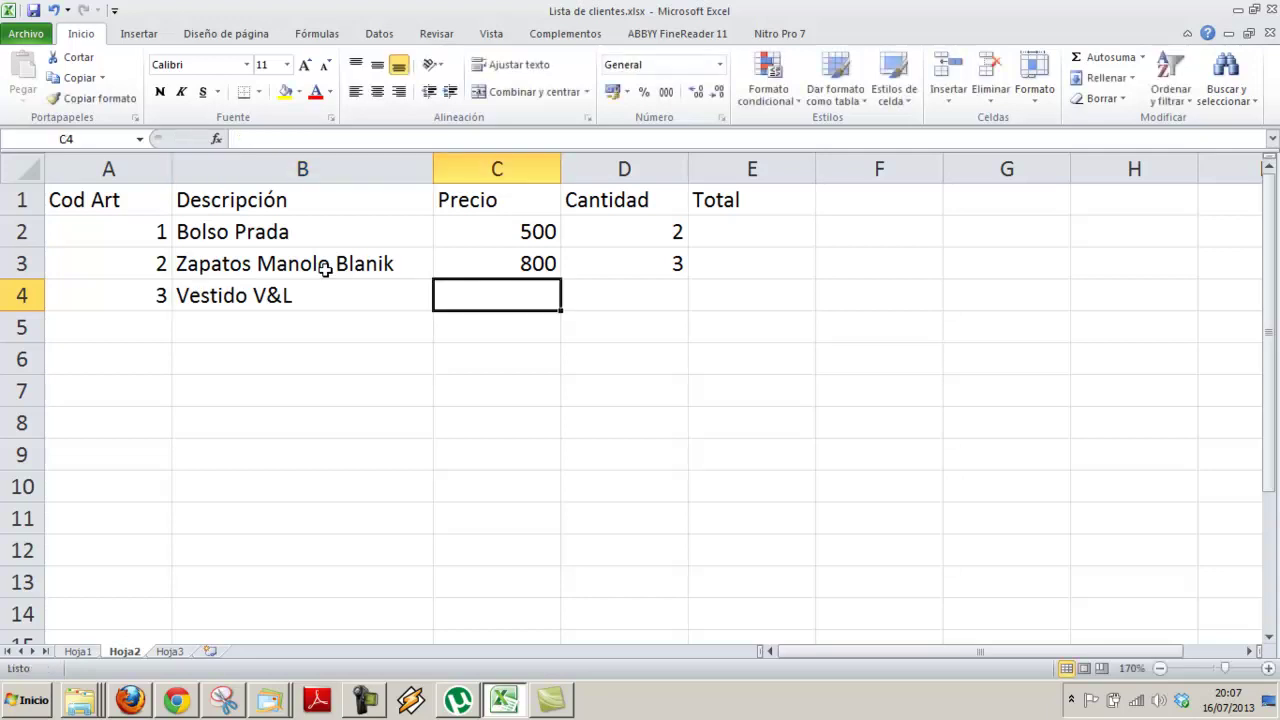
{"action": "type", "text": "2500"}
{"action": "key", "text": "Tab"}
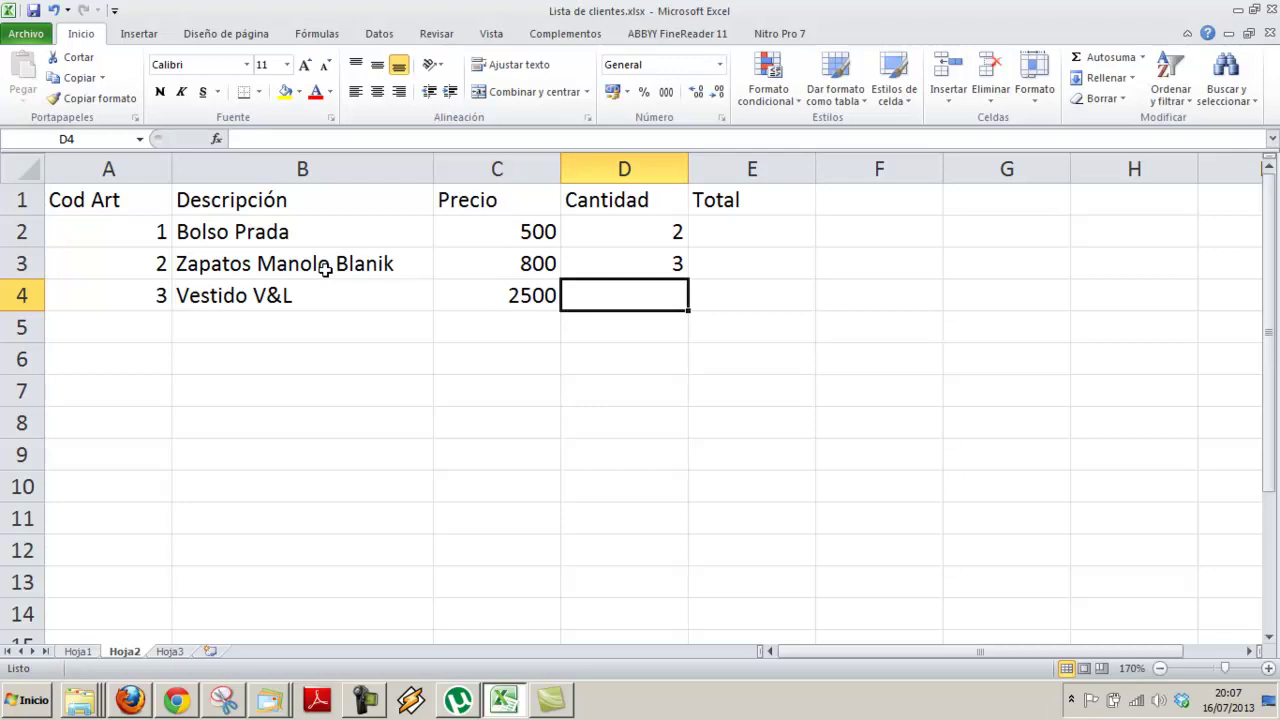
{"action": "type", "text": "2"}
{"action": "key", "text": "Return"}
{"action": "key", "text": "Left"}
{"action": "type", "text": "4"}
{"action": "key", "text": "Tab"}
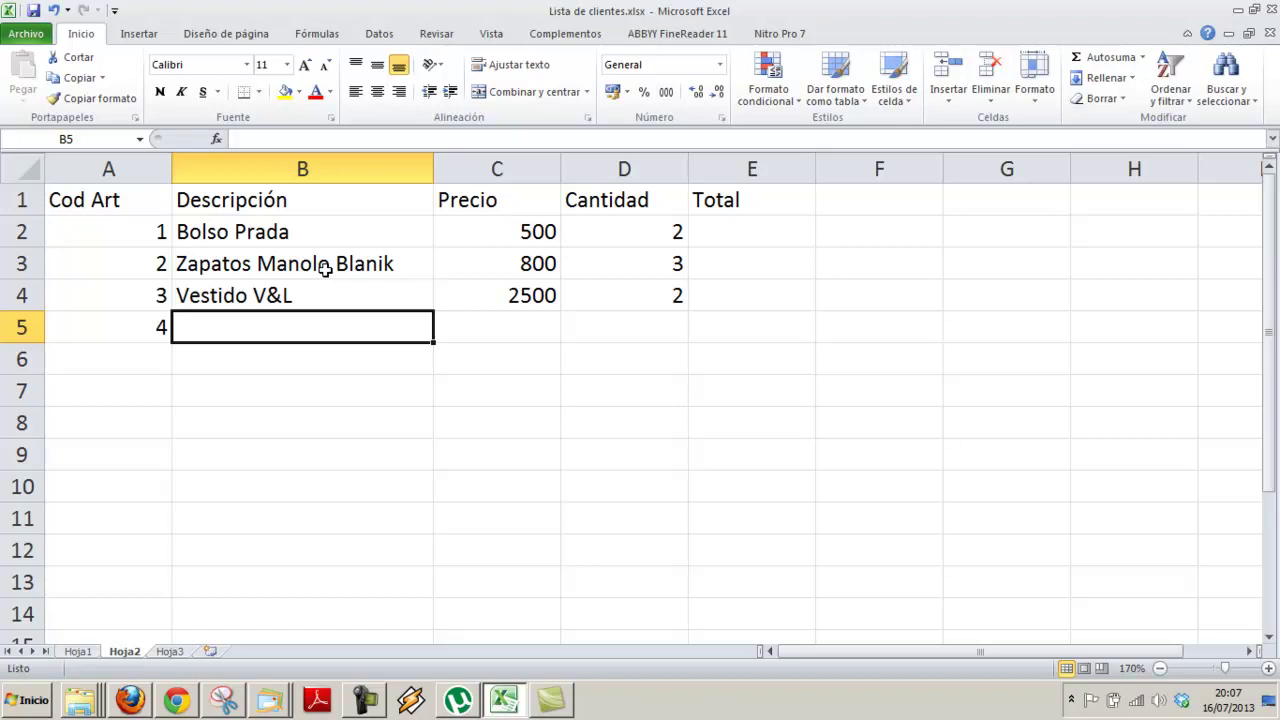
Fill row 5 with Pulsera, price 300 and quantity 4
{"action": "type", "text": "Pulsera"}
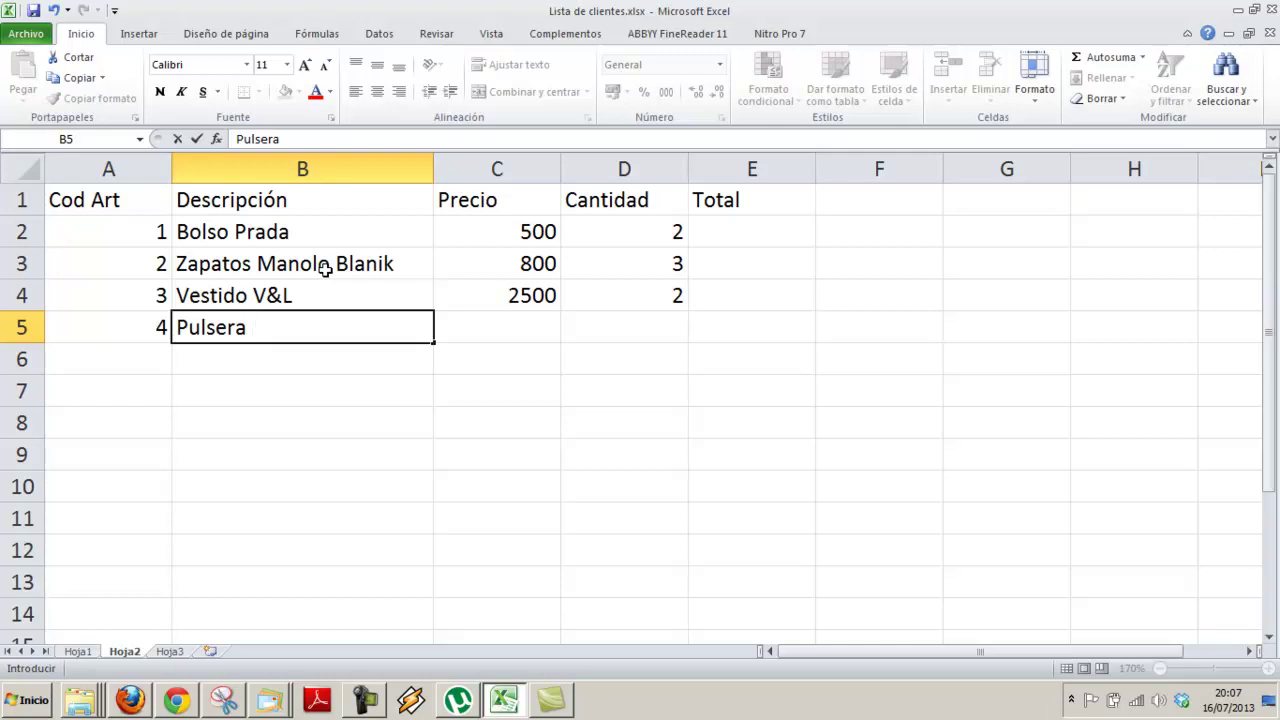
{"action": "key", "text": "Tab"}
{"action": "type", "text": "300"}
{"action": "key", "text": "Tab"}
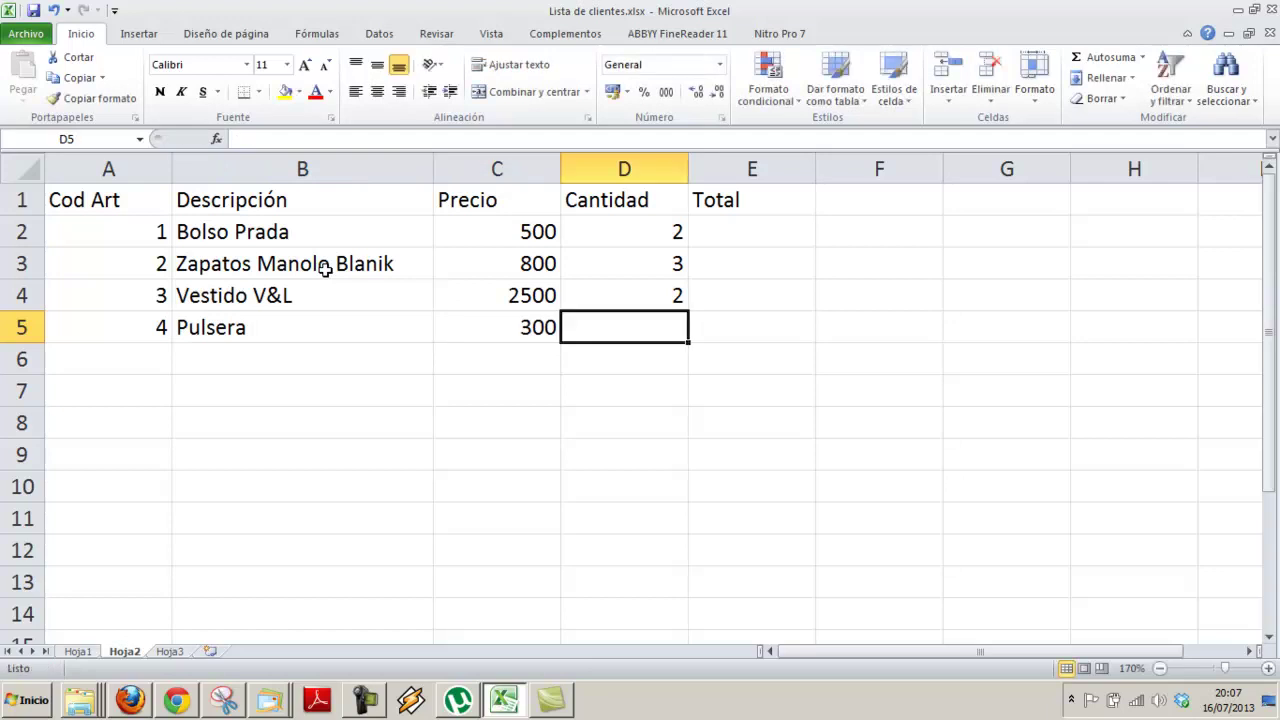
{"action": "type", "text": "4"}
{"action": "key", "text": "Return"}
{"action": "key", "text": "Left"}
{"action": "key", "text": "Left"}
{"action": "key", "text": "Left"}
Enter row 6 as code 5, Cinturón, price 450, quantity 3
{"action": "type", "text": "5"}
{"action": "key", "text": "Tab"}
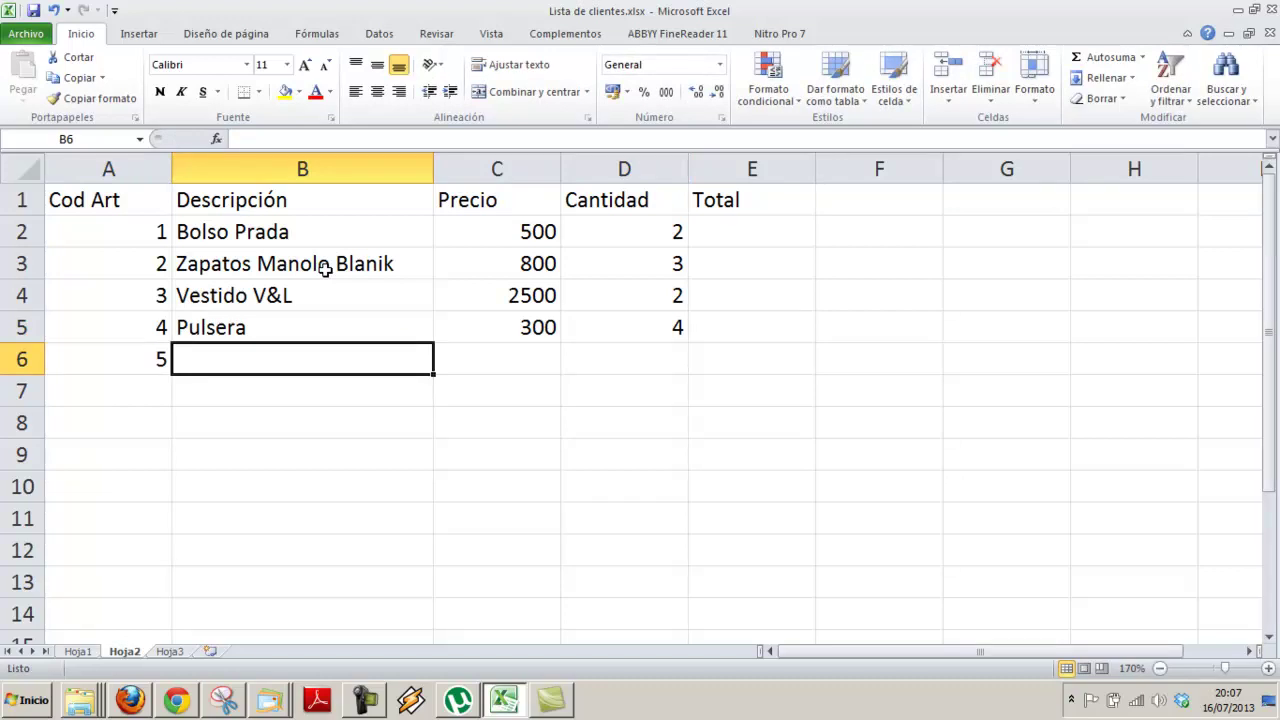
{"action": "type", "text": "Cinturón"}
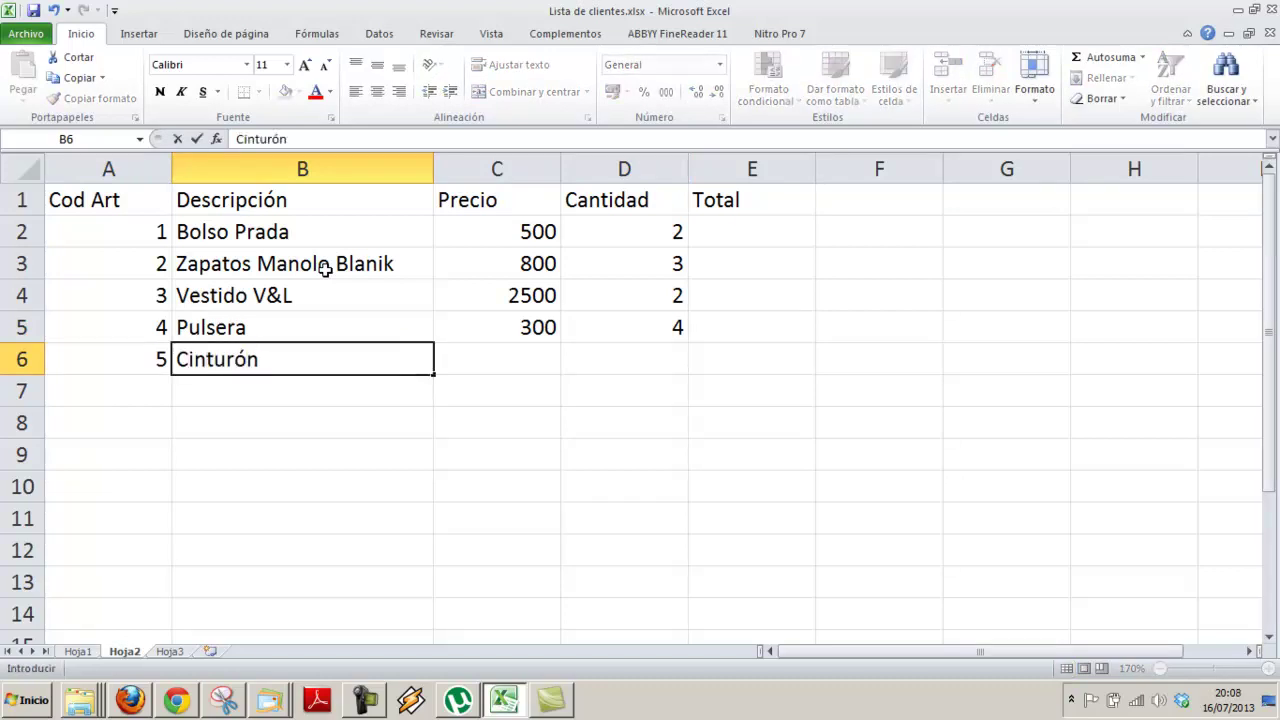
{"action": "key", "text": "Tab"}
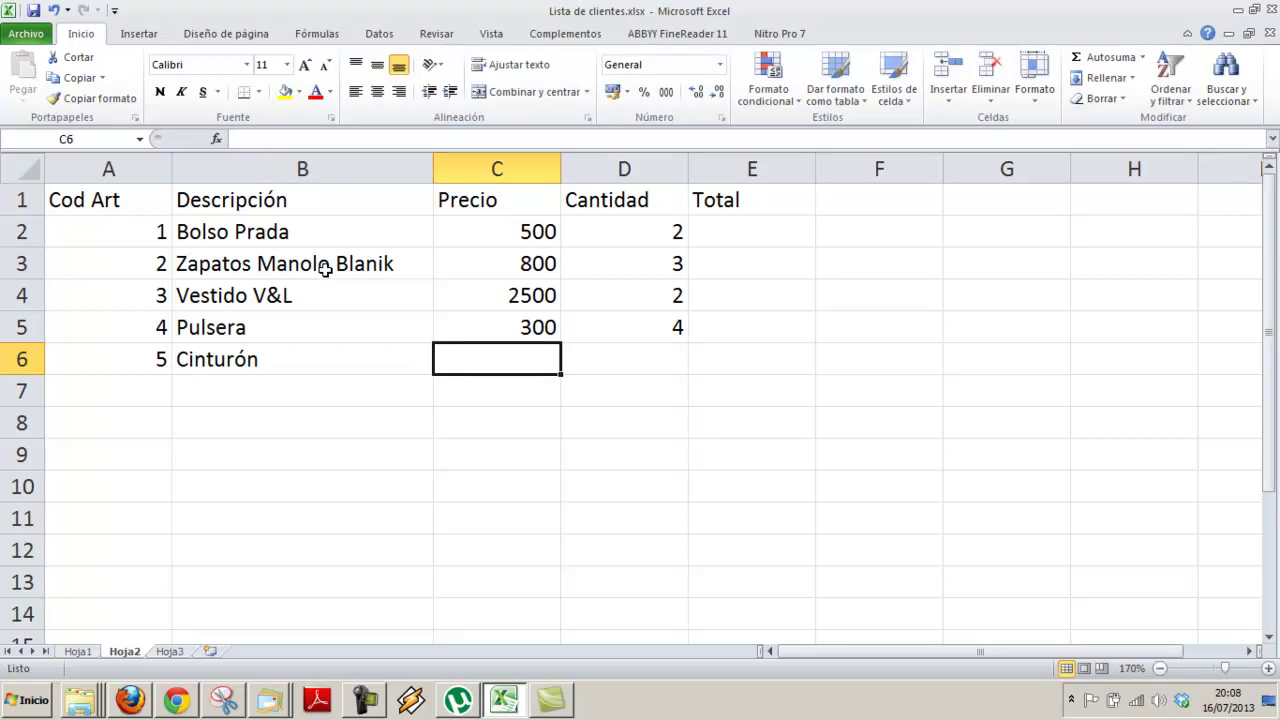
{"action": "type", "text": "450"}
{"action": "key", "text": "Tab"}
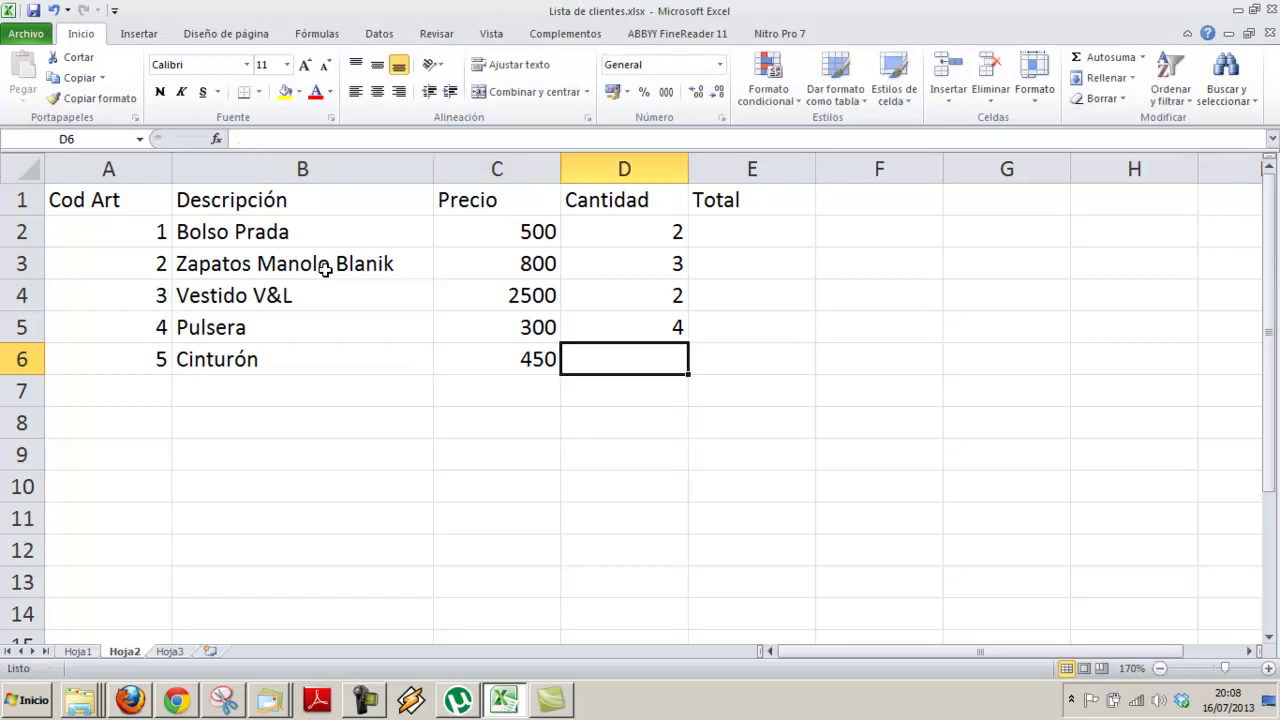
{"action": "type", "text": "3"}
{"action": "key", "text": "Tab"}
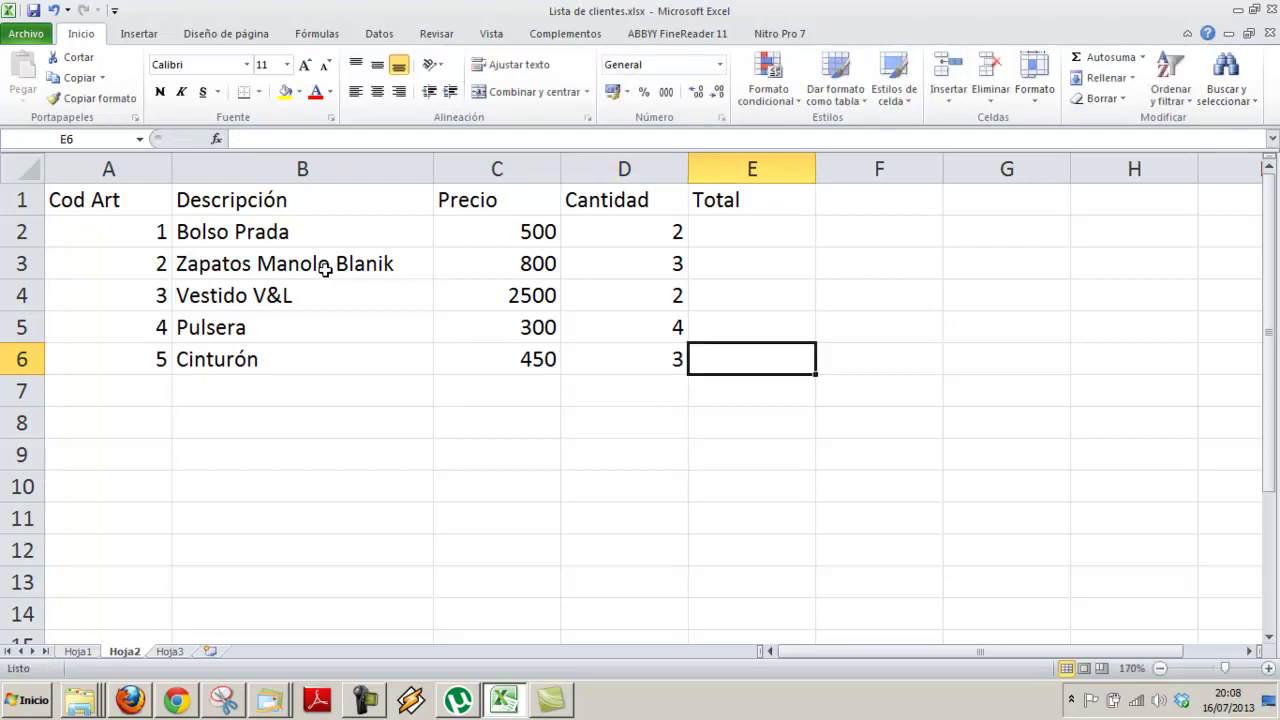
{"action": "key", "text": "Down"}
{"action": "key", "text": "Left"}
{"action": "key", "text": "Left"}
{"action": "key", "text": "Left"}
{"action": "key", "text": "Left"}
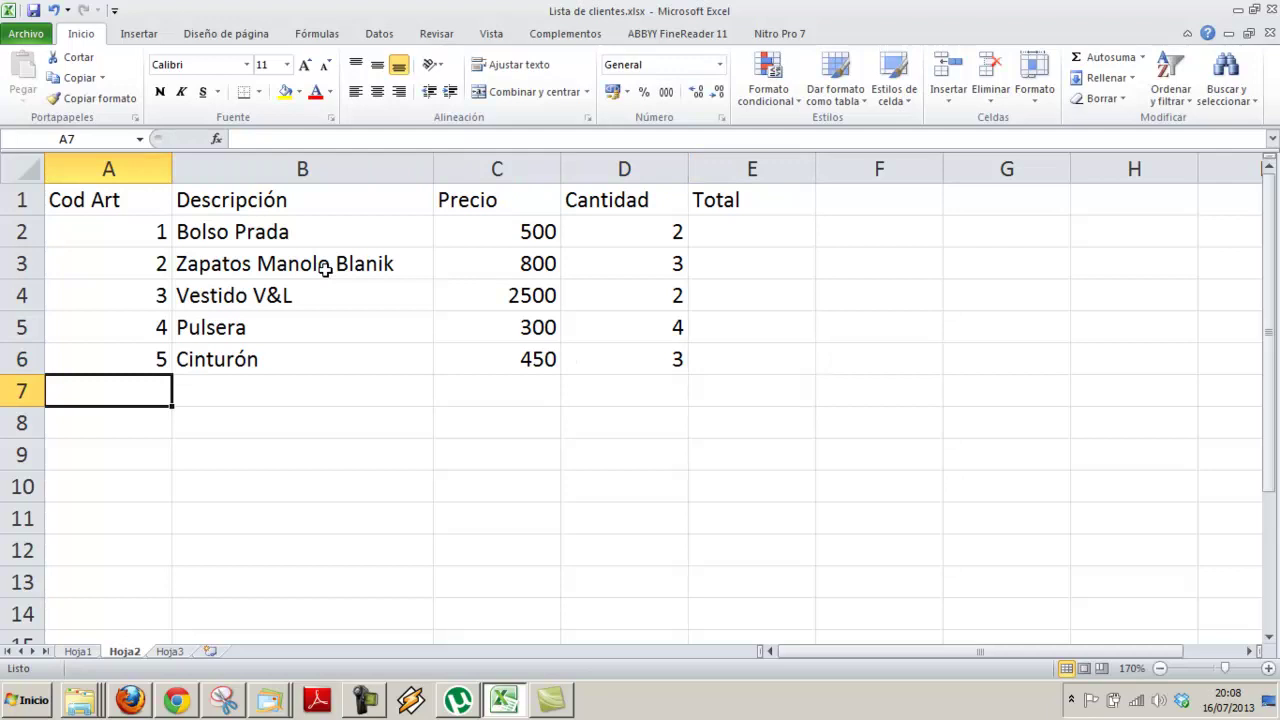
Select the table A1:E6 and bring up the Estilos de celda gallery
{"action": "left_click_drag", "start_coordinate": [140, 190], "coordinate": [706, 357]}
{"action": "left_click", "coordinate": [858, 108]}
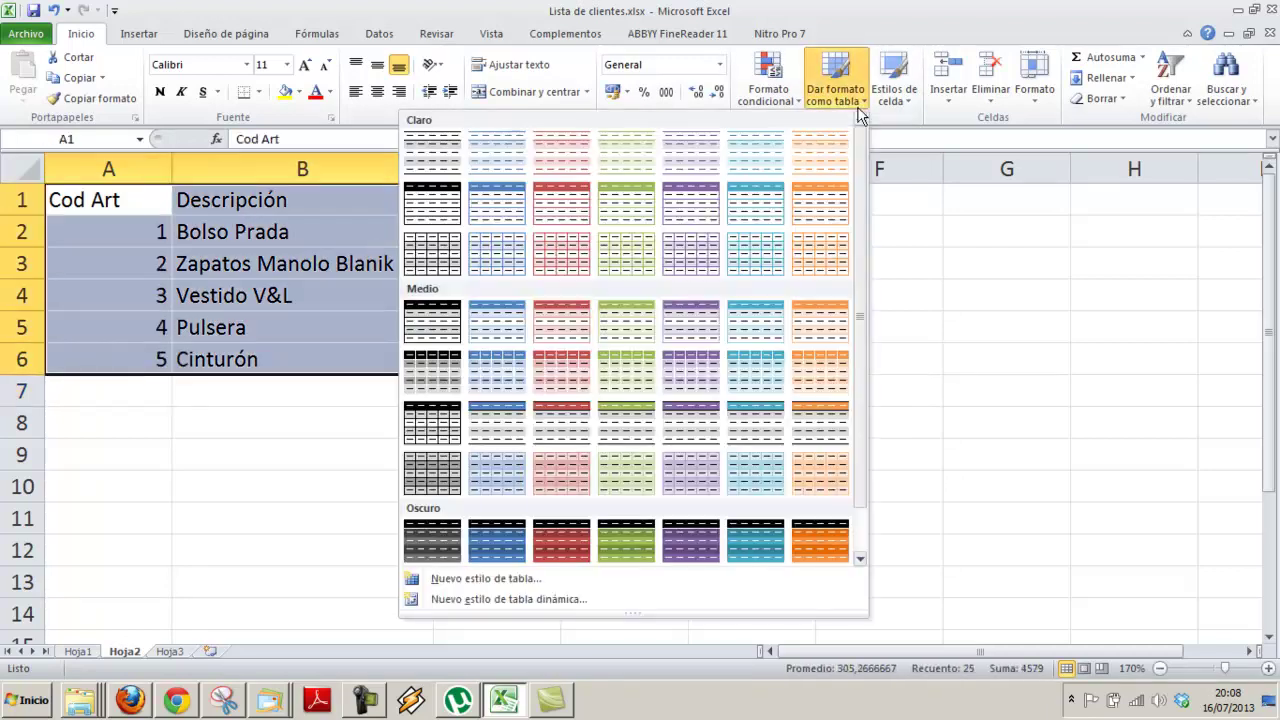
{"action": "left_click", "coordinate": [896, 100]}
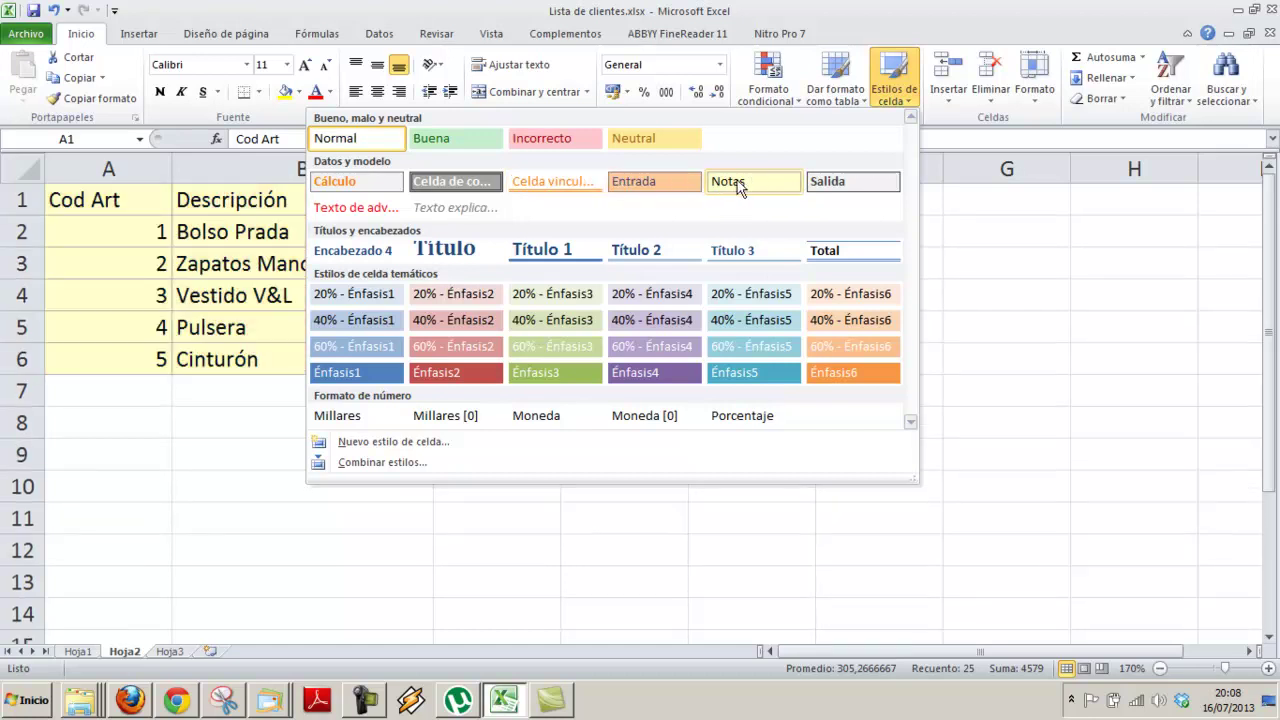
Give the header row A1:E1 the Notas cell style
{"action": "left_click", "coordinate": [250, 262]}
{"action": "left_click_drag", "start_coordinate": [131, 200], "coordinate": [760, 200]}
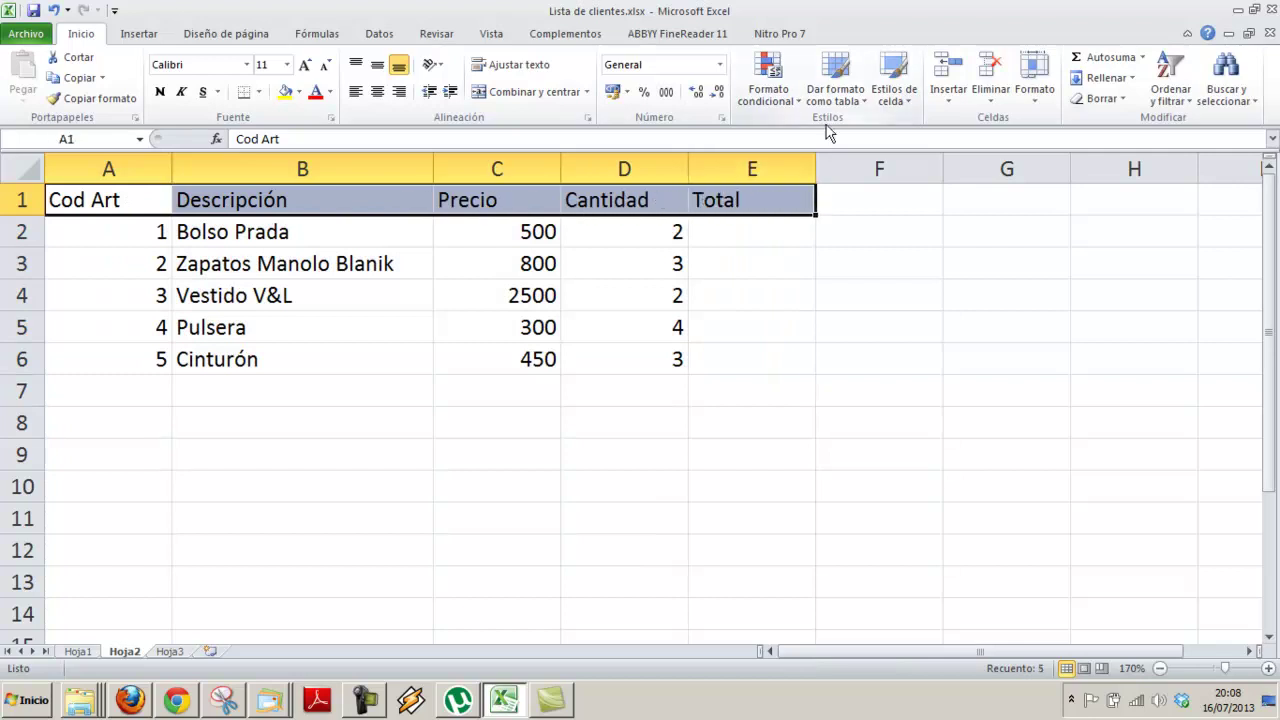
{"action": "left_click", "coordinate": [893, 82]}
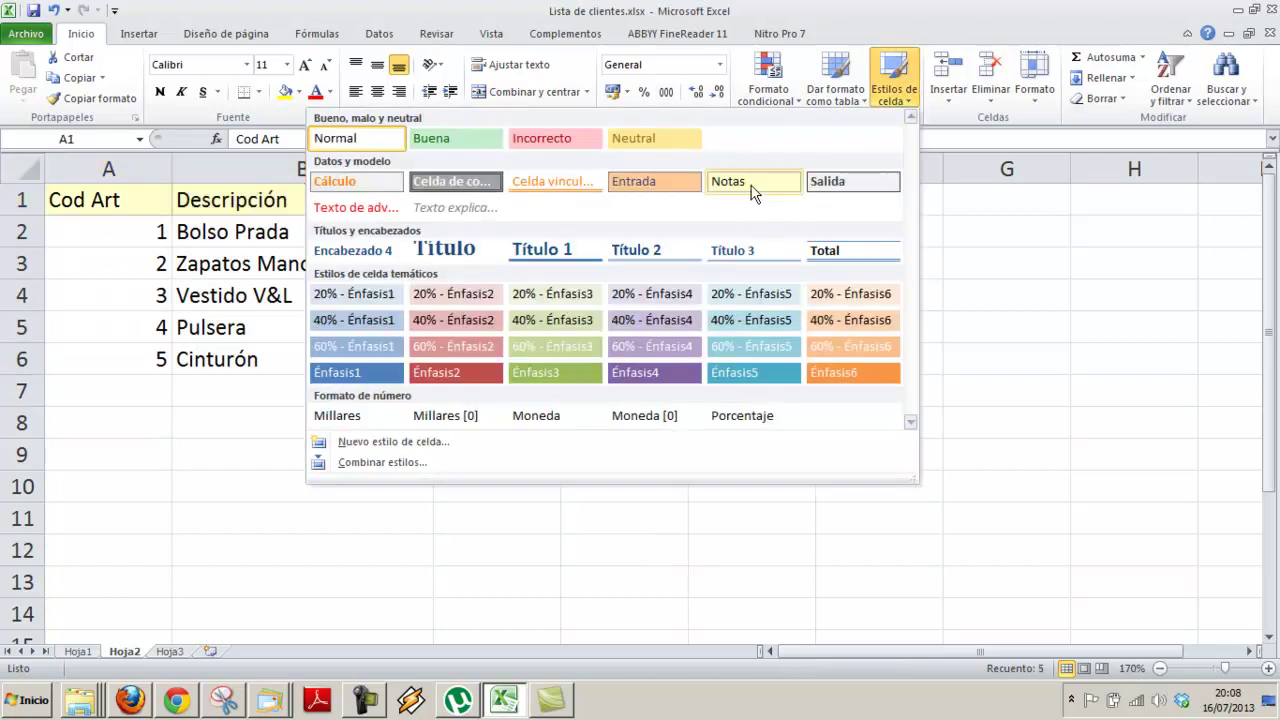
{"action": "left_click", "coordinate": [754, 191]}
Apply the 20% - Énfasis1 cell style to the product rows A2:E6
{"action": "mouse_move", "coordinate": [140, 236]}
{"action": "left_mouse_down"}
{"action": "mouse_move", "coordinate": [674, 327]}
{"action": "mouse_move", "coordinate": [702, 355]}
{"action": "left_mouse_up"}
{"action": "left_click", "coordinate": [893, 82]}
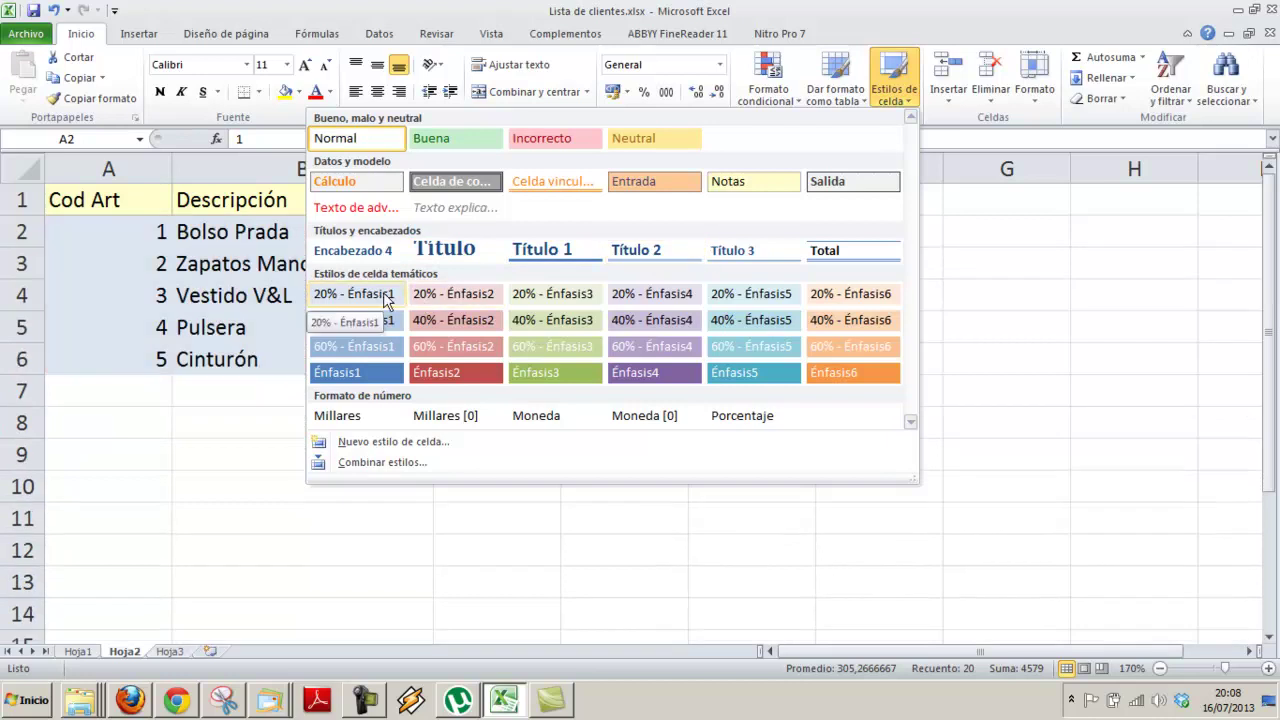
{"action": "left_click", "coordinate": [385, 298]}
{"action": "left_click", "coordinate": [511, 259]}
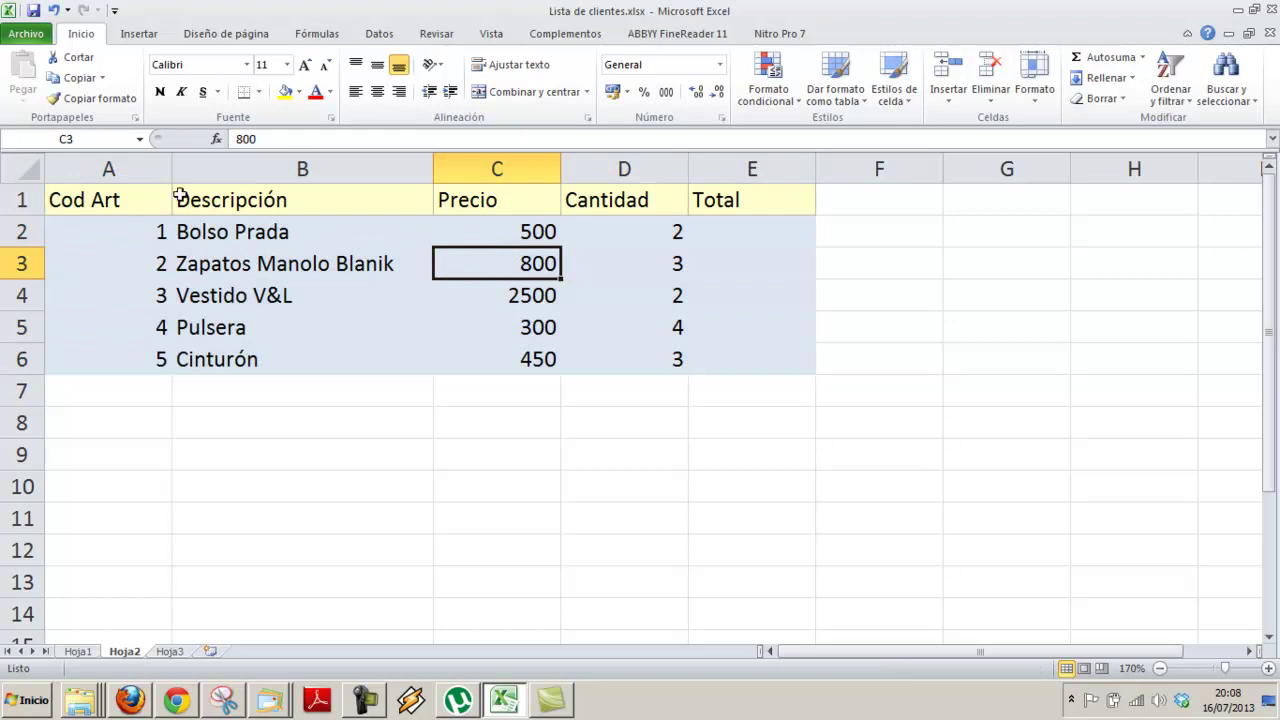
Format the prices in C2:C6 as euro accounting values, e.g. 500,00 €
{"action": "left_click_drag", "start_coordinate": [511, 227], "coordinate": [505, 350]}
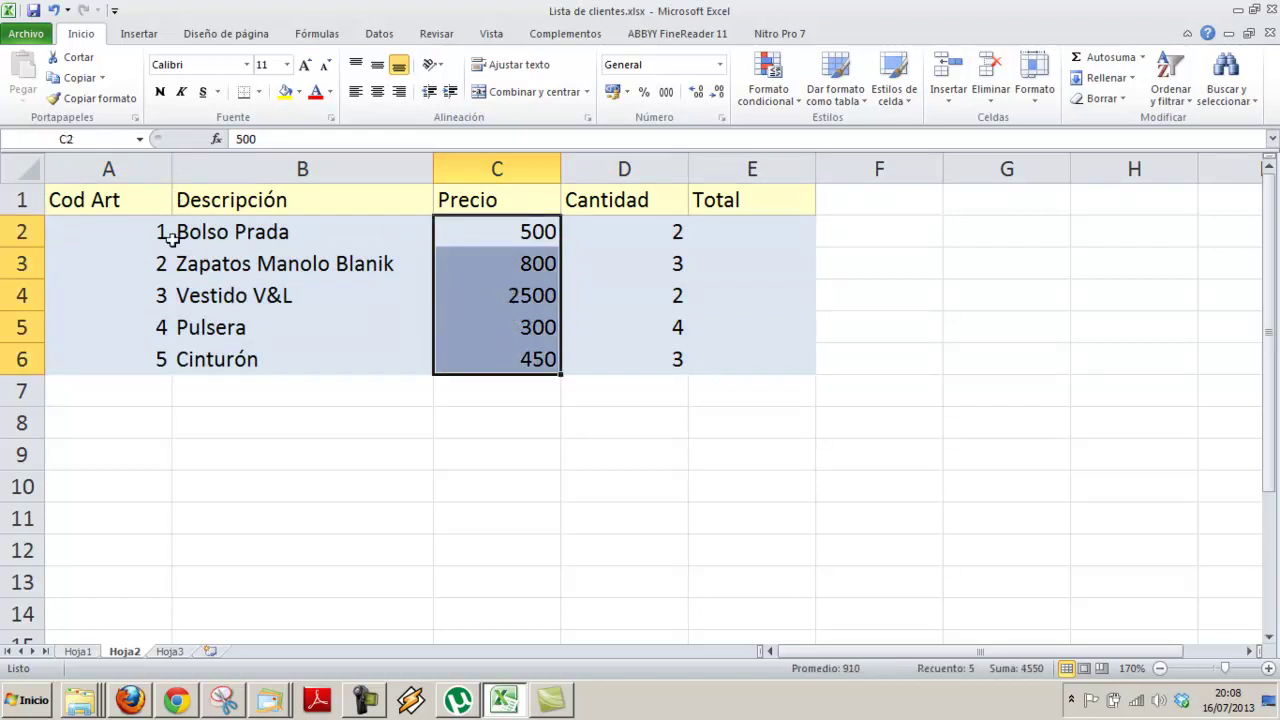
{"action": "left_click_drag", "start_coordinate": [117, 224], "coordinate": [116, 359]}
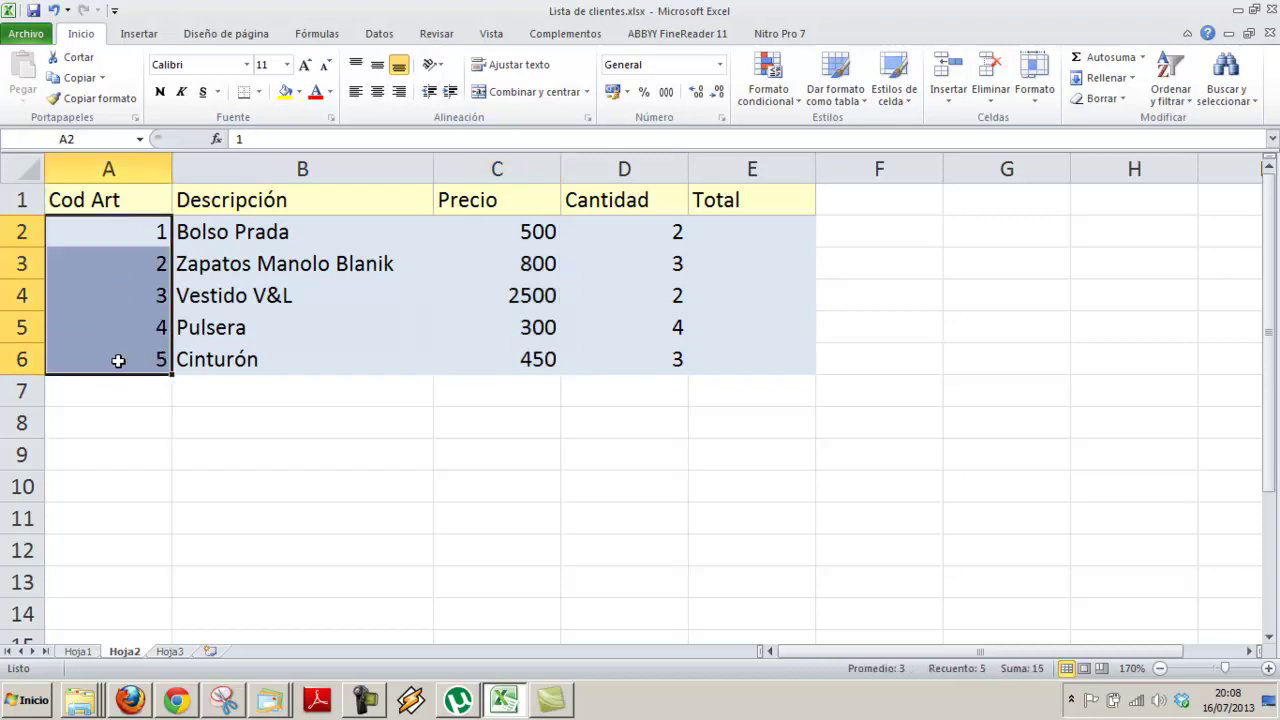
{"action": "left_click", "coordinate": [509, 231]}
{"action": "left_click_drag", "start_coordinate": [509, 231], "coordinate": [491, 354]}
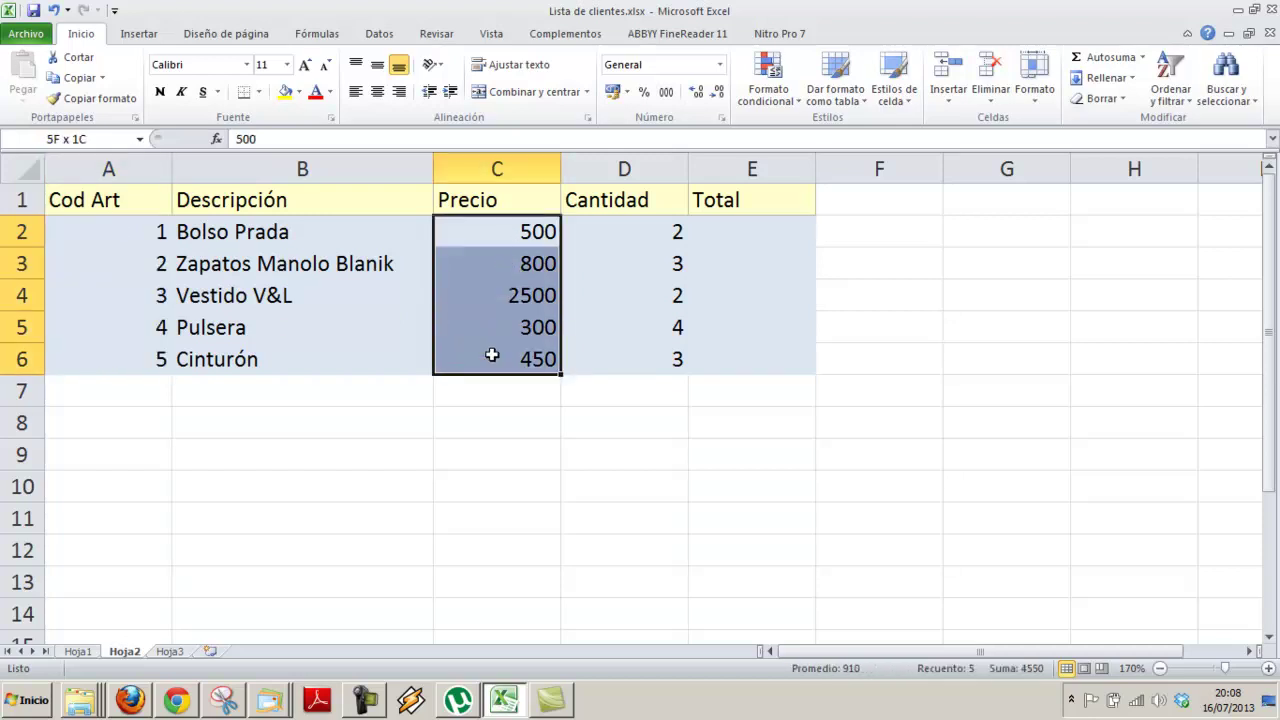
{"action": "left_click_drag", "start_coordinate": [500, 228], "coordinate": [499, 354]}
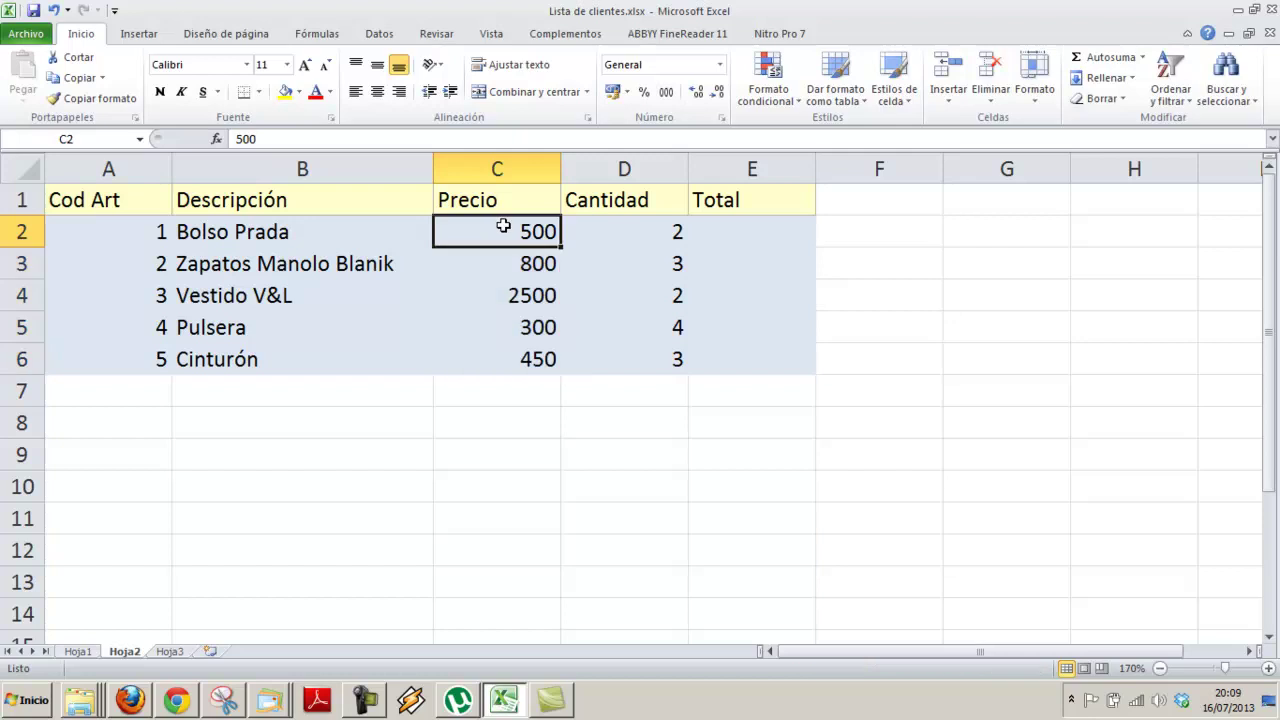
{"action": "left_click", "coordinate": [613, 93]}
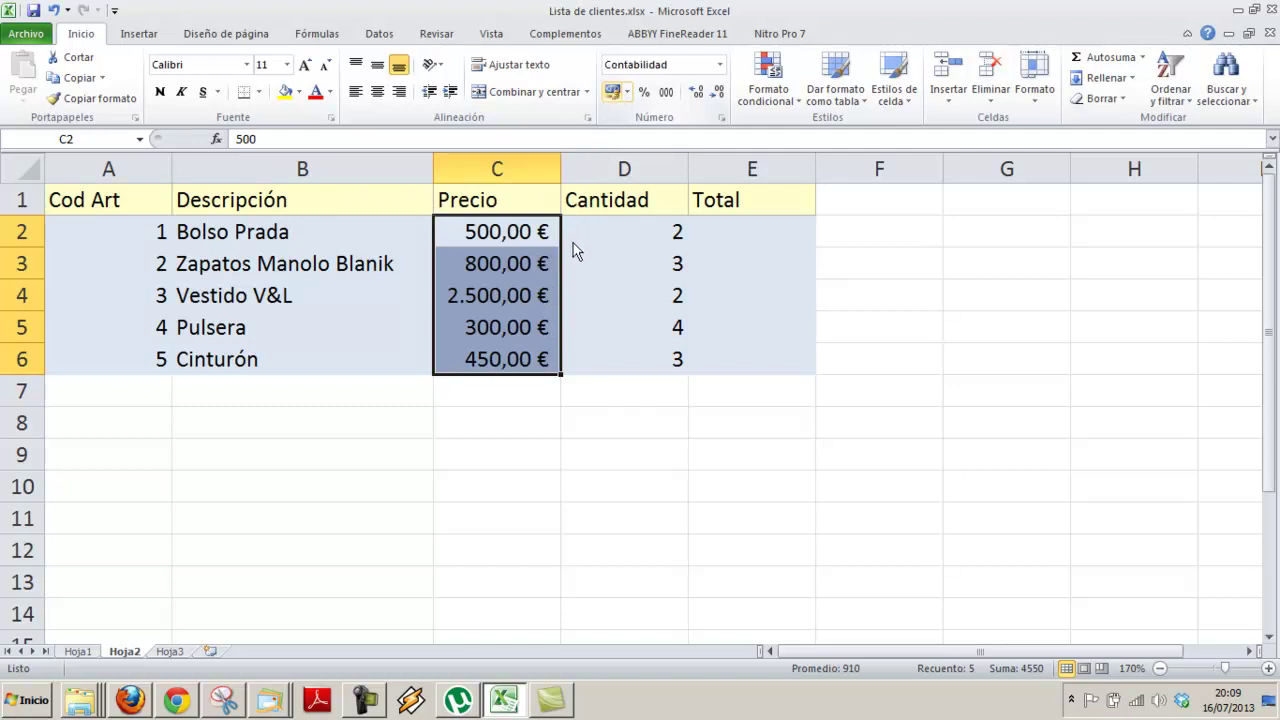
{"action": "left_click", "coordinate": [620, 93]}
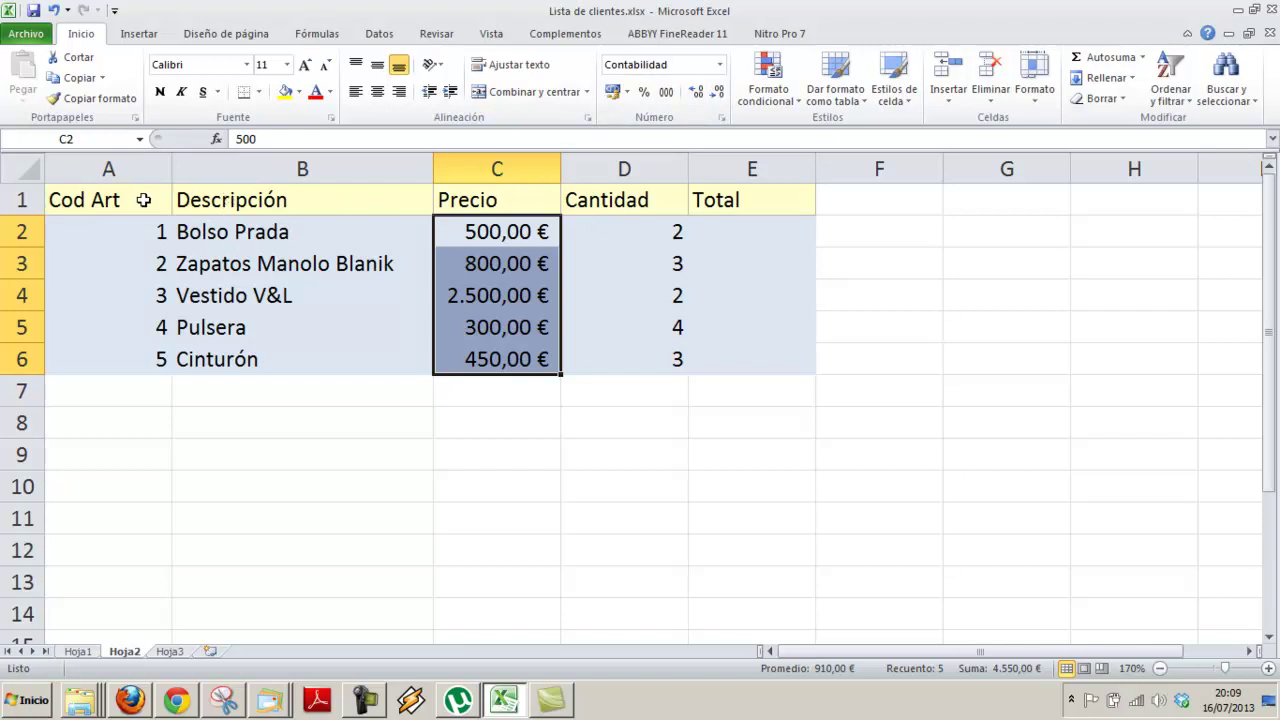
Right-align the Precio header and rename Cantidad to a right-aligned Ctdad
{"action": "left_click", "coordinate": [485, 199]}
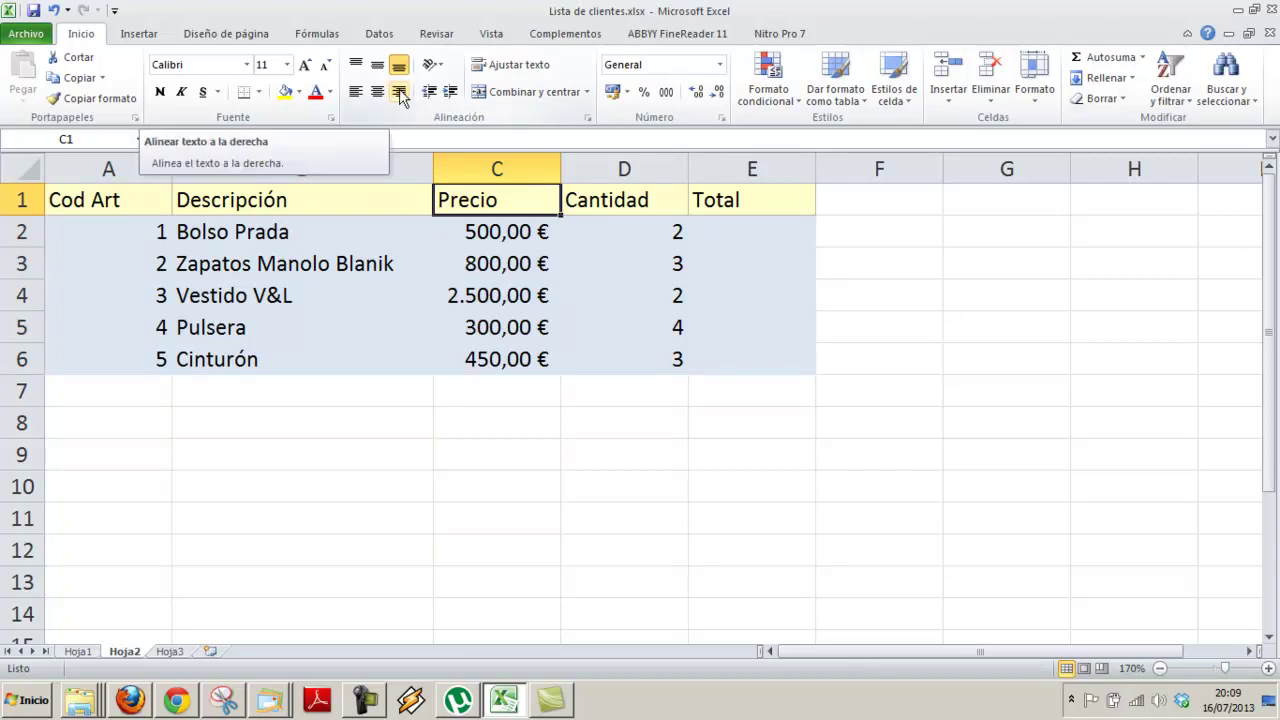
{"action": "left_click", "coordinate": [399, 92]}
{"action": "left_click", "coordinate": [612, 204]}
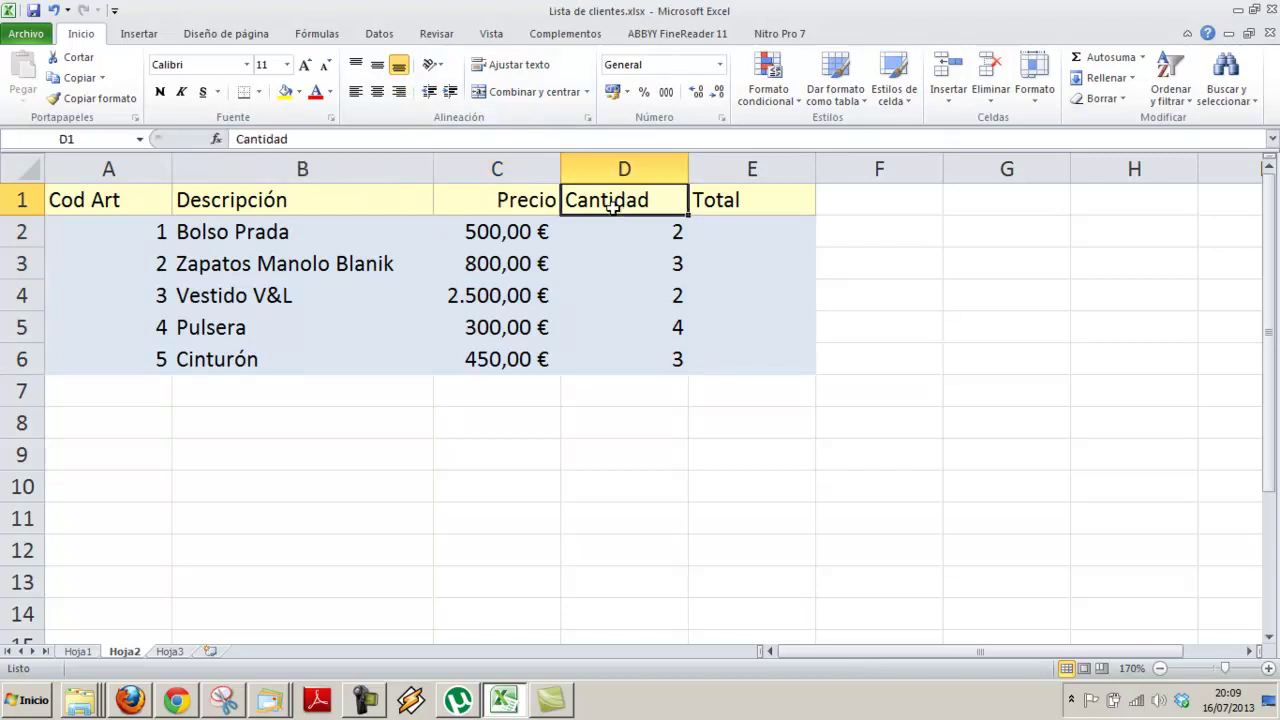
{"action": "type", "text": "Ctdad"}
{"action": "key", "text": "Return"}
{"action": "left_click", "coordinate": [614, 210]}
{"action": "left_click", "coordinate": [398, 91]}
Right-align the Total header and narrow column D to fit Ctdad
{"action": "left_click", "coordinate": [705, 203]}
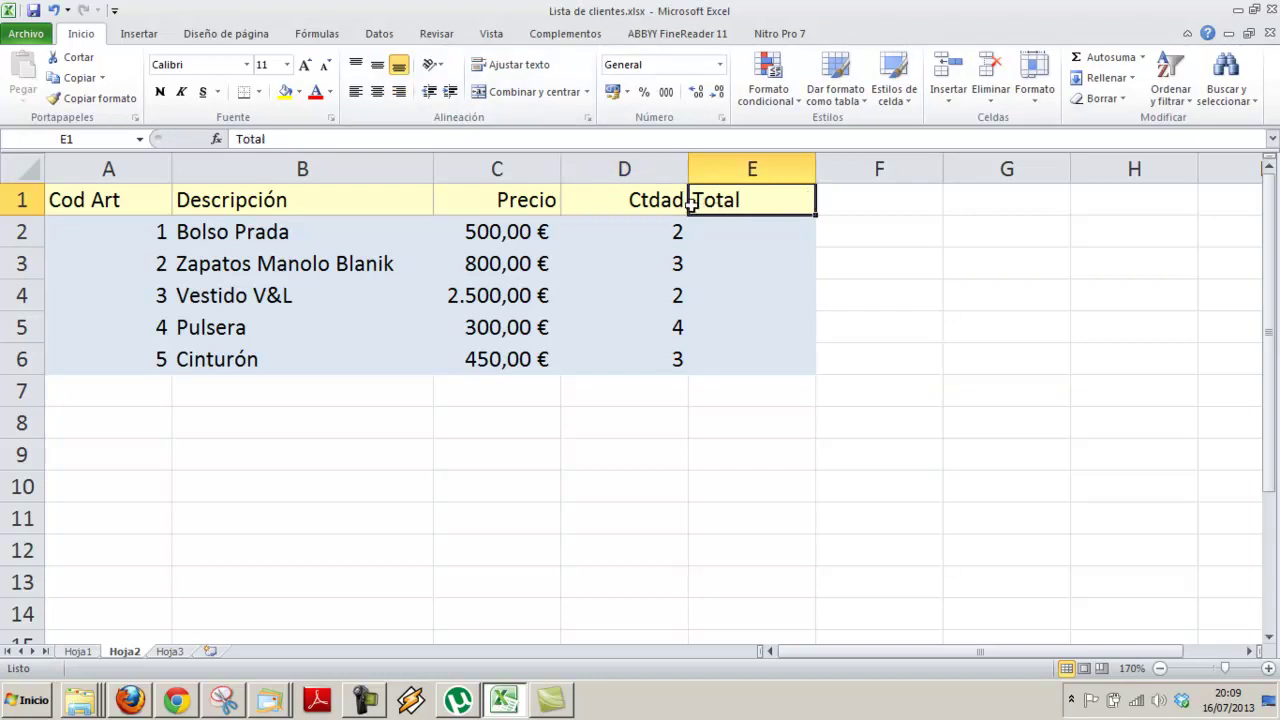
{"action": "left_click", "coordinate": [399, 93]}
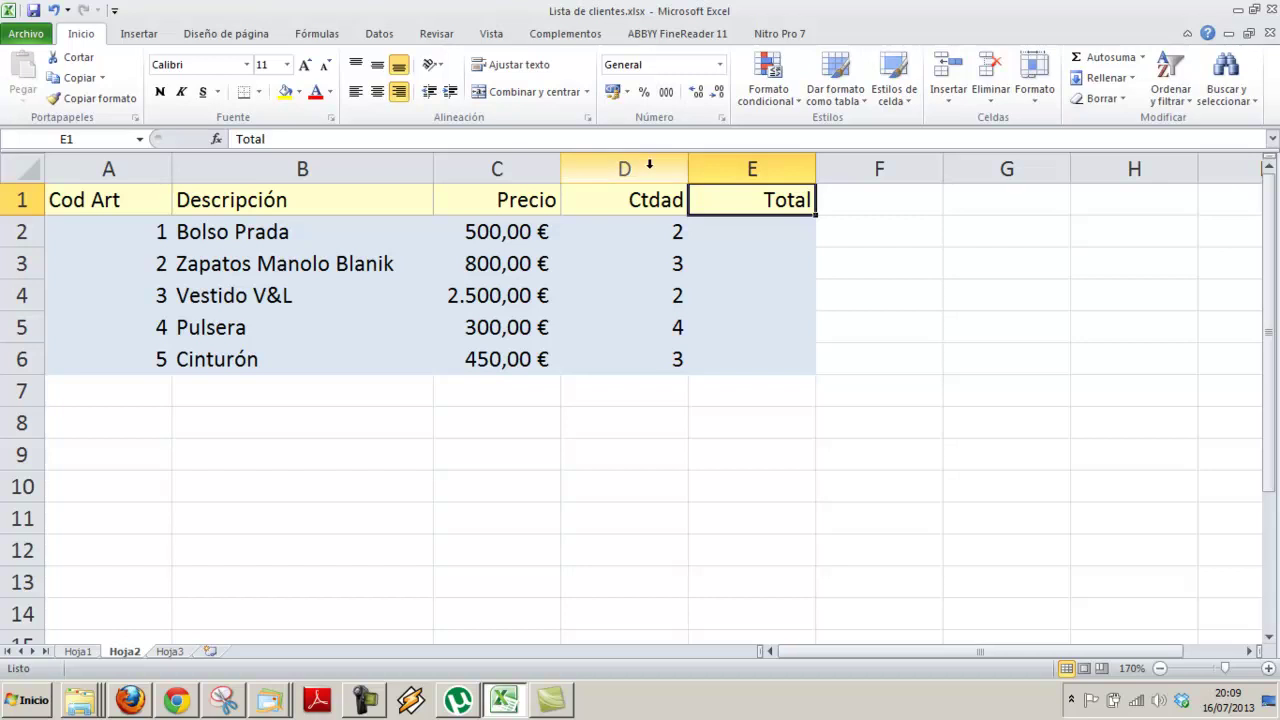
{"action": "left_click_drag", "start_coordinate": [688, 168], "coordinate": [629, 168]}
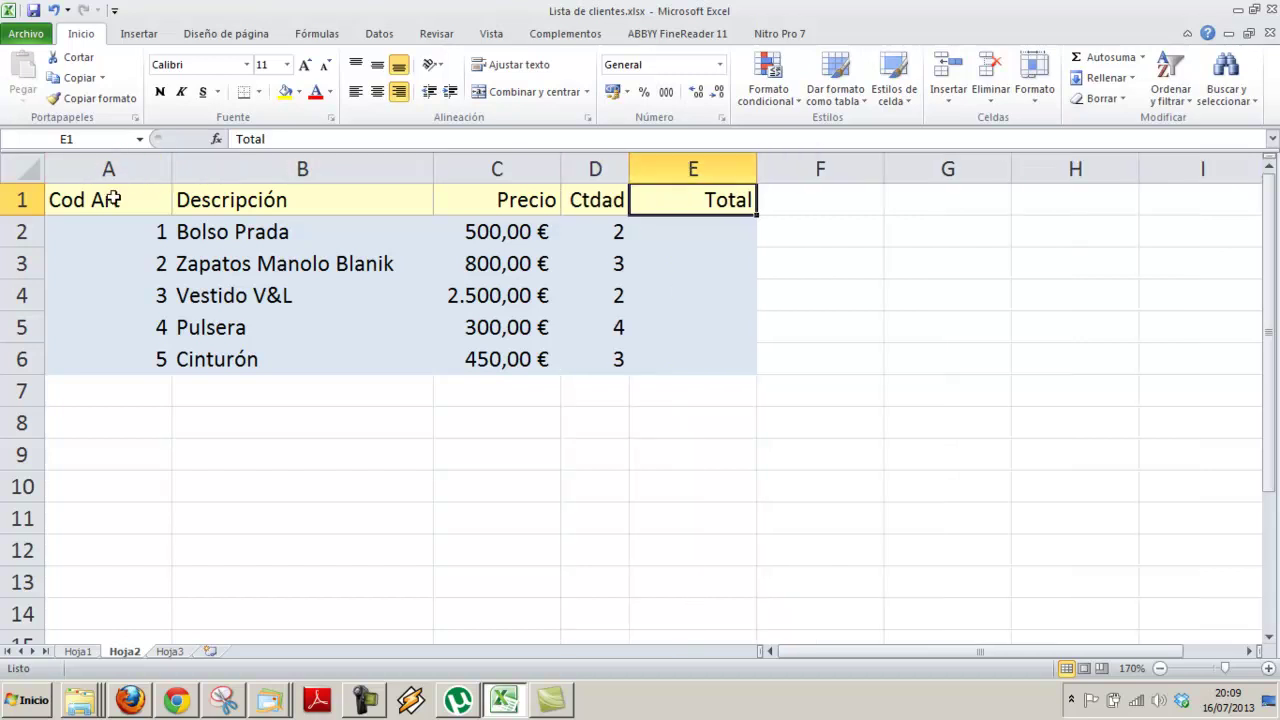
{"action": "left_click_drag", "start_coordinate": [114, 200], "coordinate": [690, 351]}
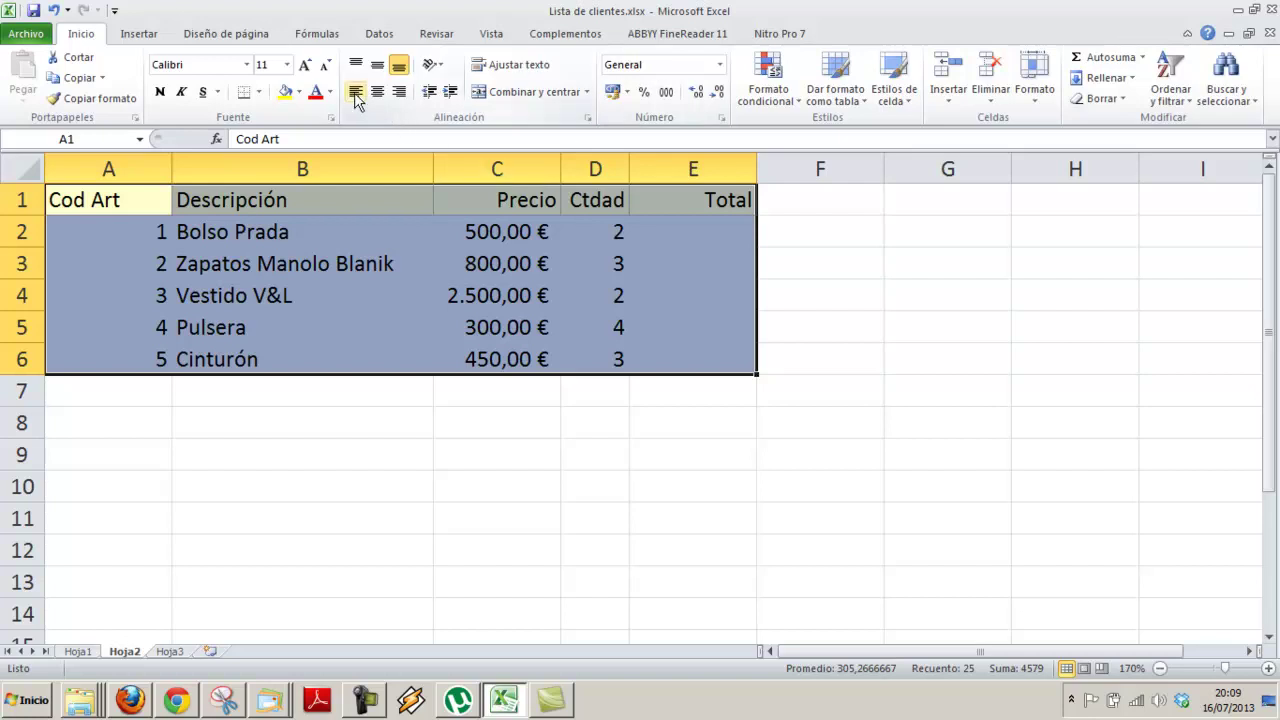
Apply Todos los bordes to every cell of the table A1:E6
{"action": "left_click", "coordinate": [260, 92]}
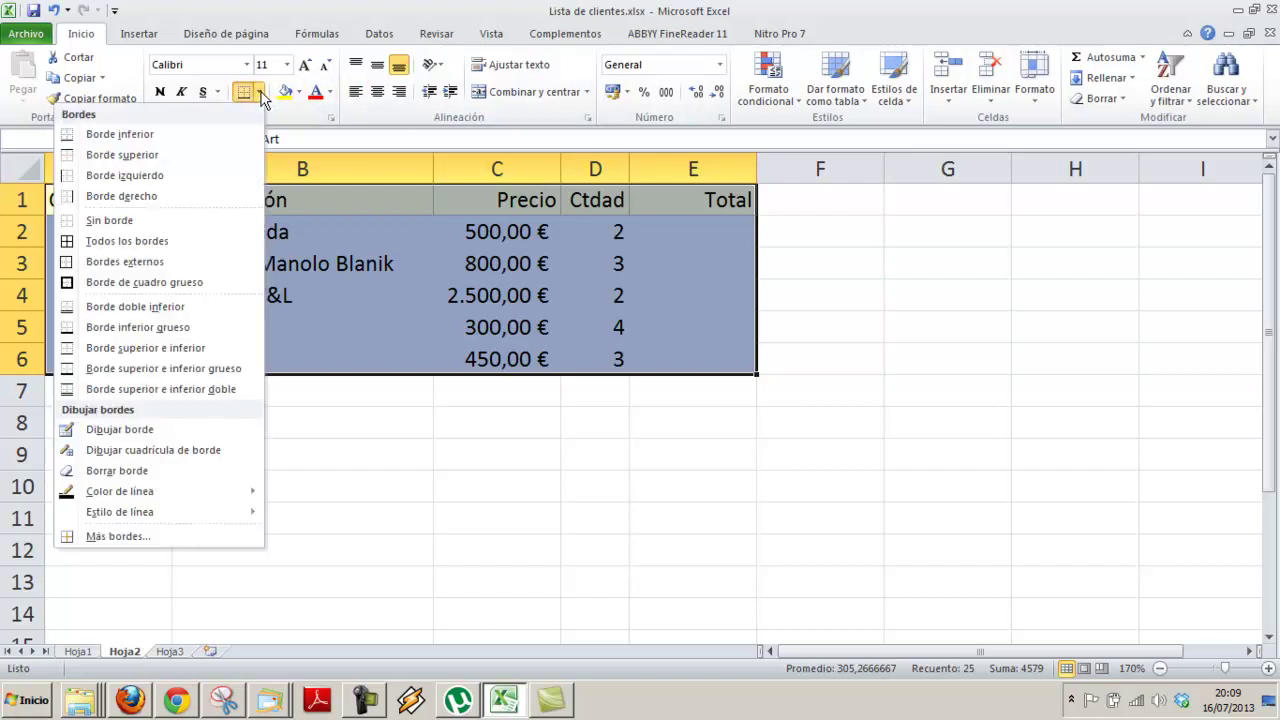
{"action": "left_click", "coordinate": [148, 242]}
{"action": "left_click", "coordinate": [721, 232]}
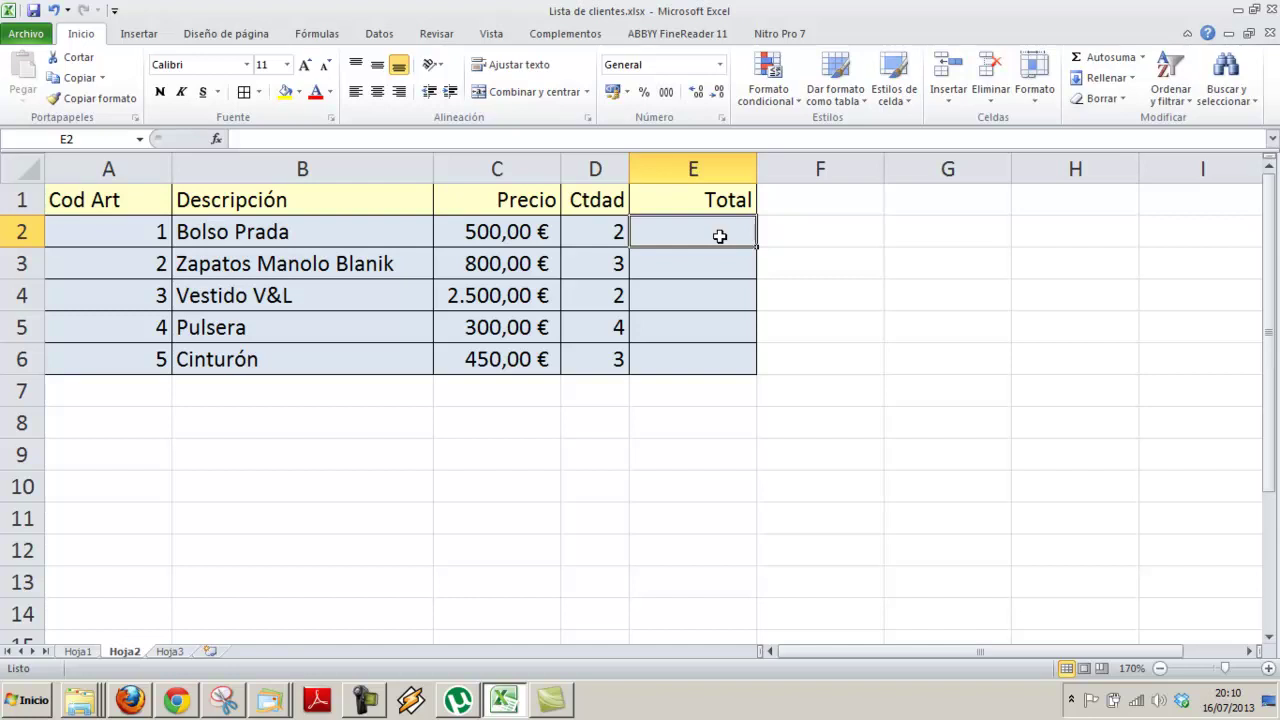
Enter =C2*D2 in E2 so Bolso Prada's total shows 1.000,00 €
{"action": "type", "text": "="}
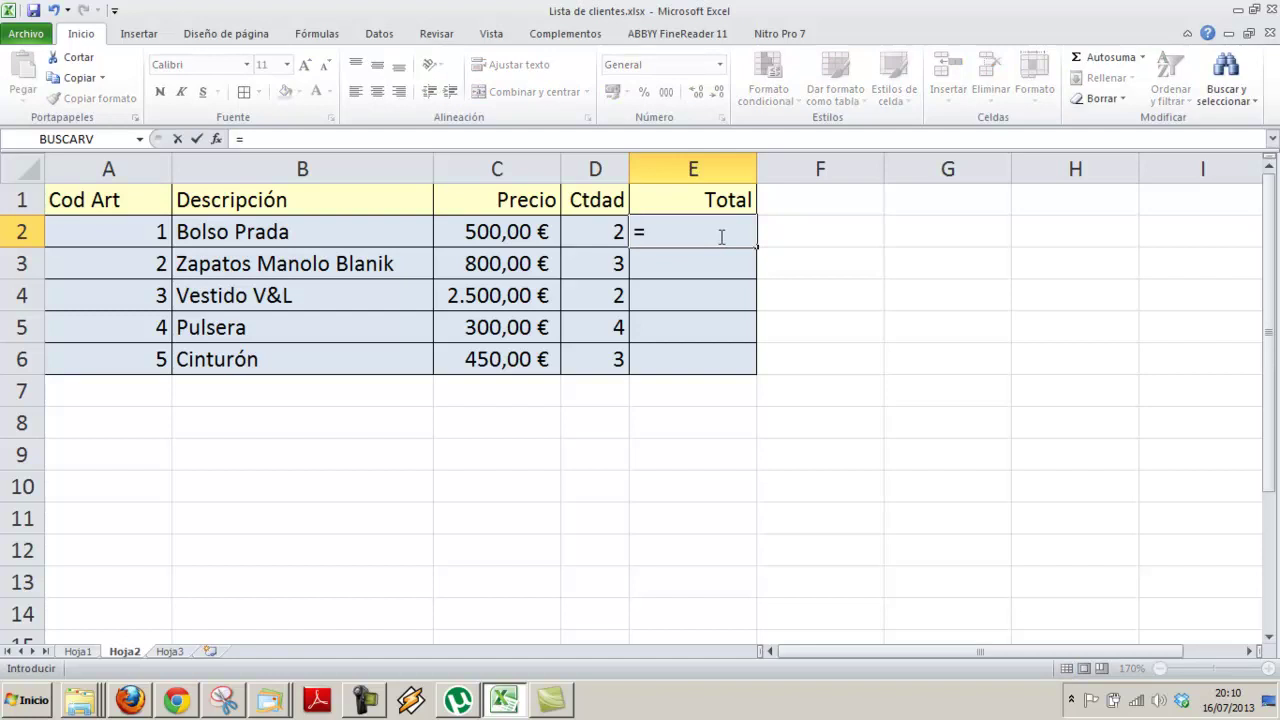
{"action": "left_click", "coordinate": [372, 700]}
{"action": "left_click", "coordinate": [372, 700]}
{"action": "key", "text": "Escape"}
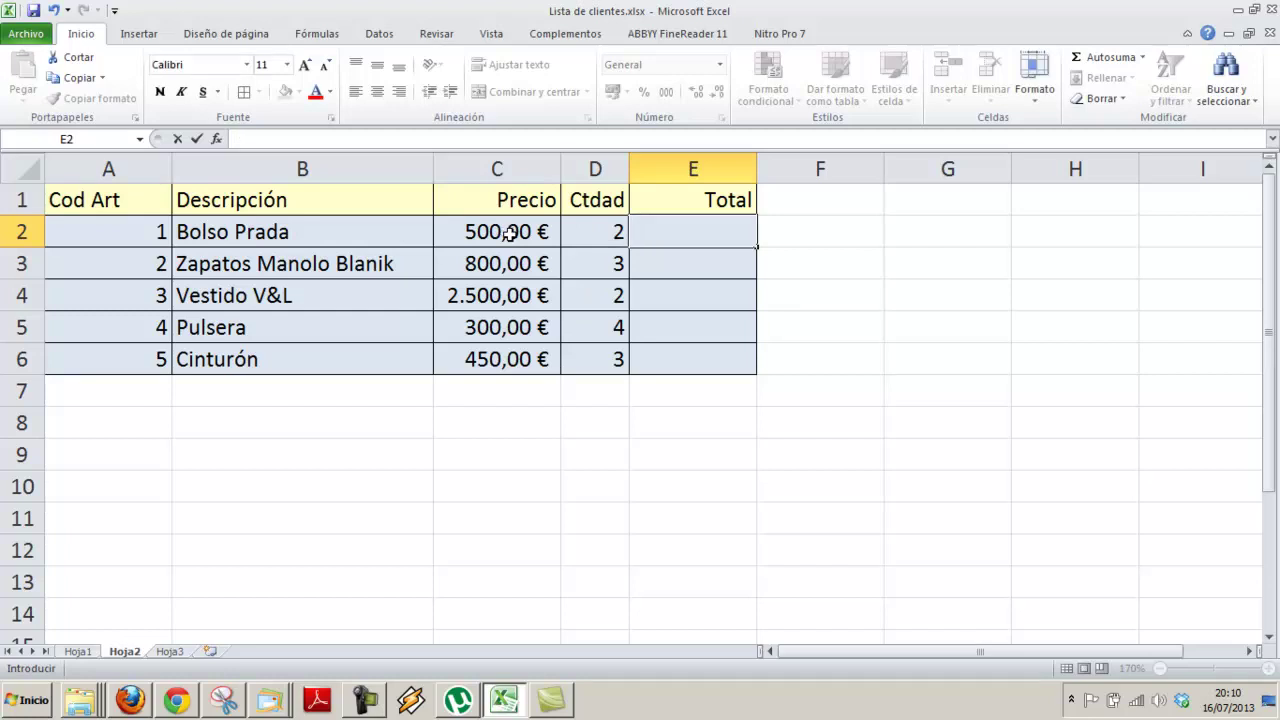
{"action": "type", "text": "="}
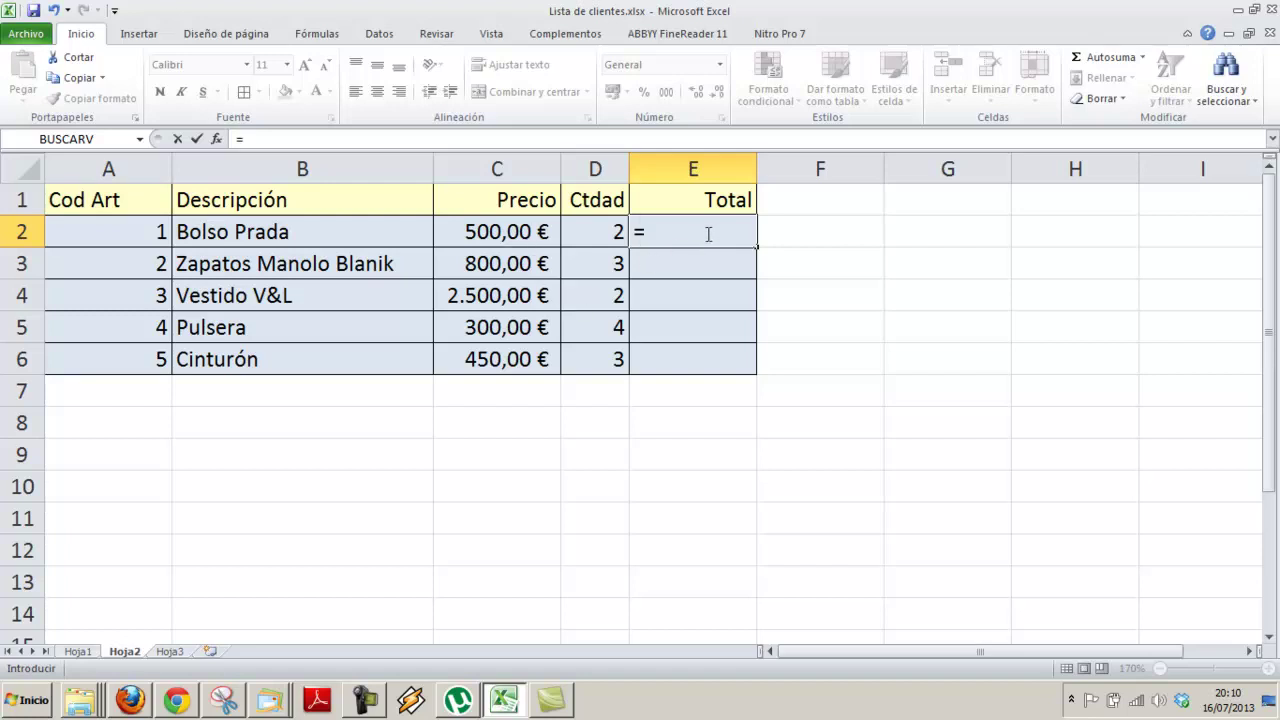
{"action": "left_click", "coordinate": [505, 231]}
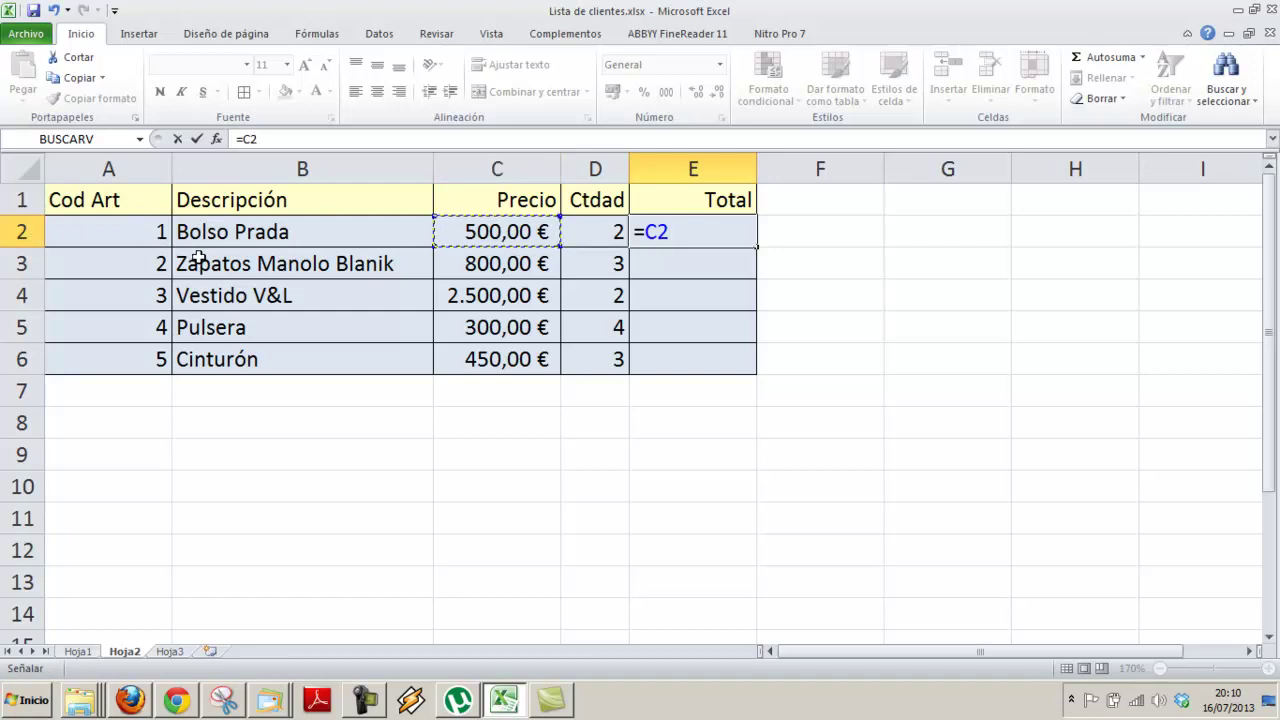
{"action": "type", "text": "*"}
{"action": "left_click", "coordinate": [581, 240]}
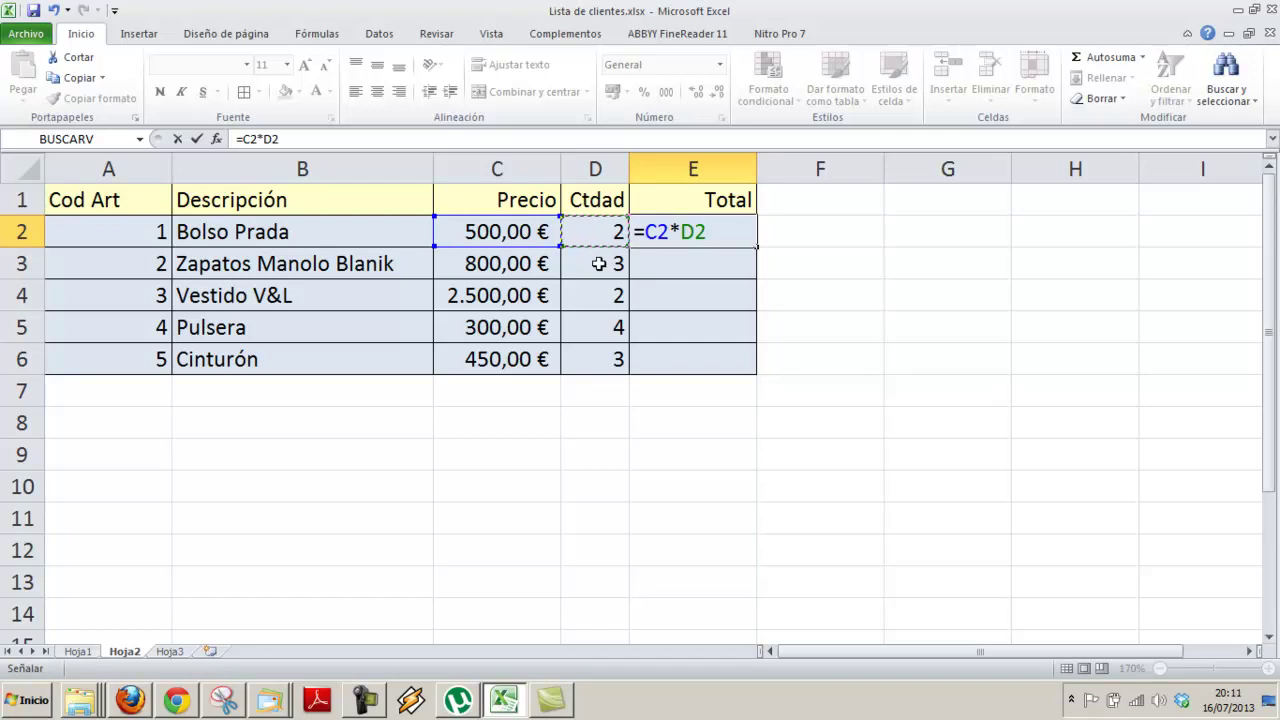
{"action": "key", "text": "Return"}
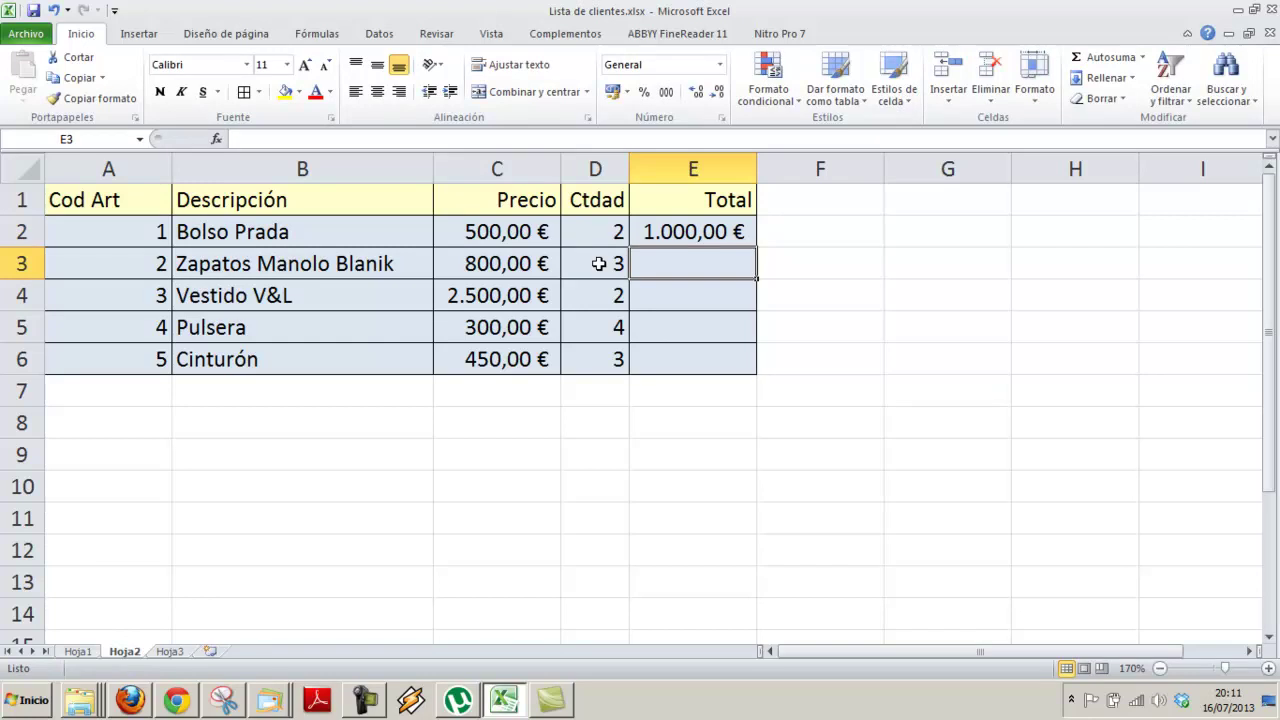
{"action": "key", "text": "Up"}
Change Bolso Prada's quantity in D2 to 3
{"action": "key", "text": "Left"}
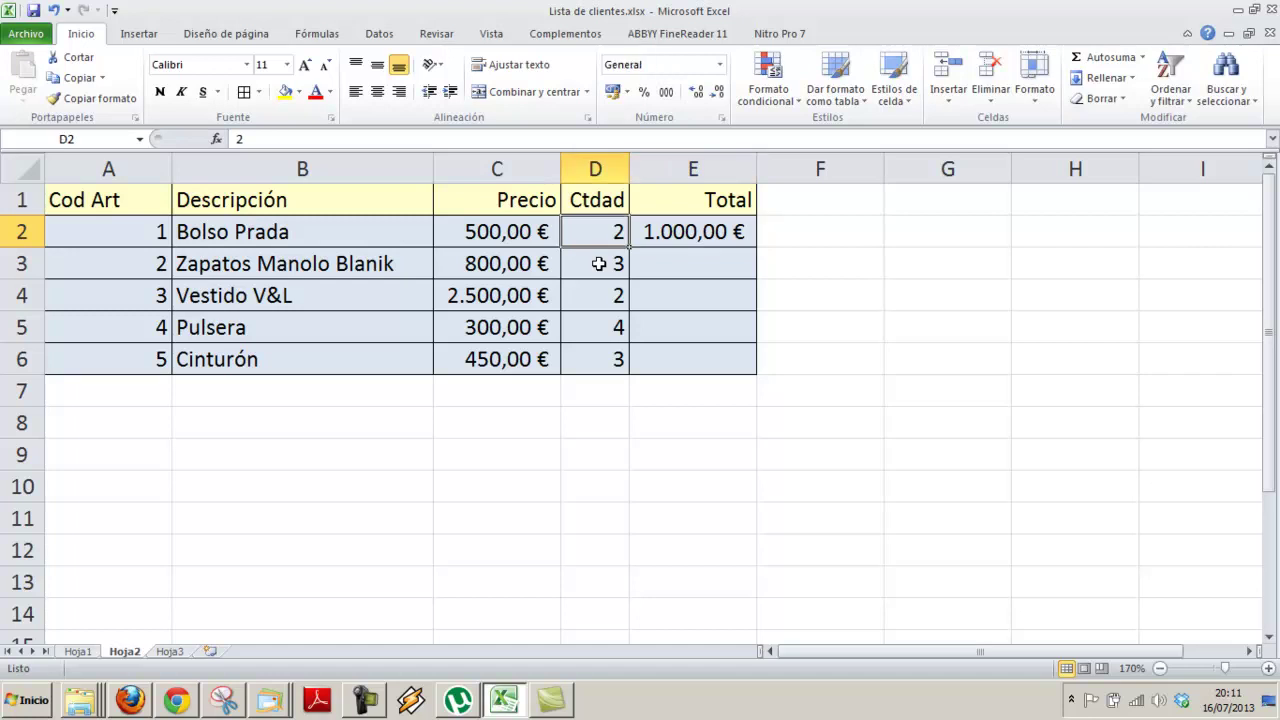
{"action": "type", "text": "3"}
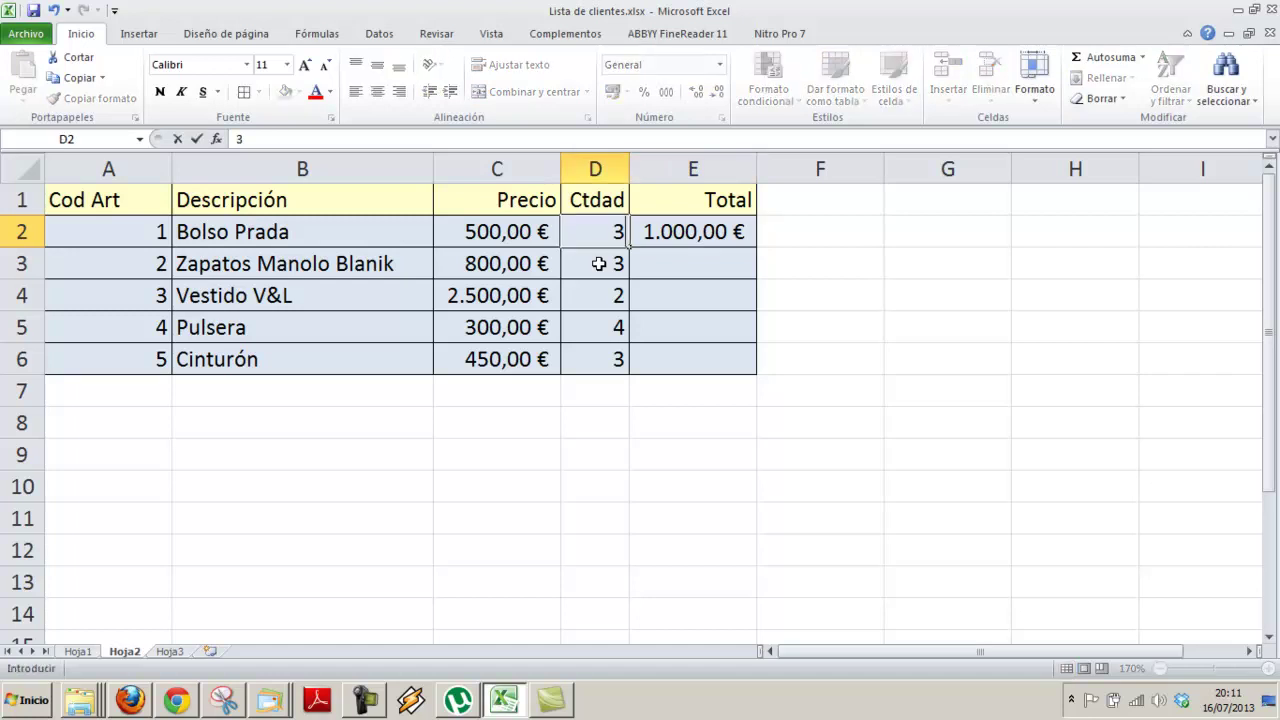
{"action": "key", "text": "Return"}
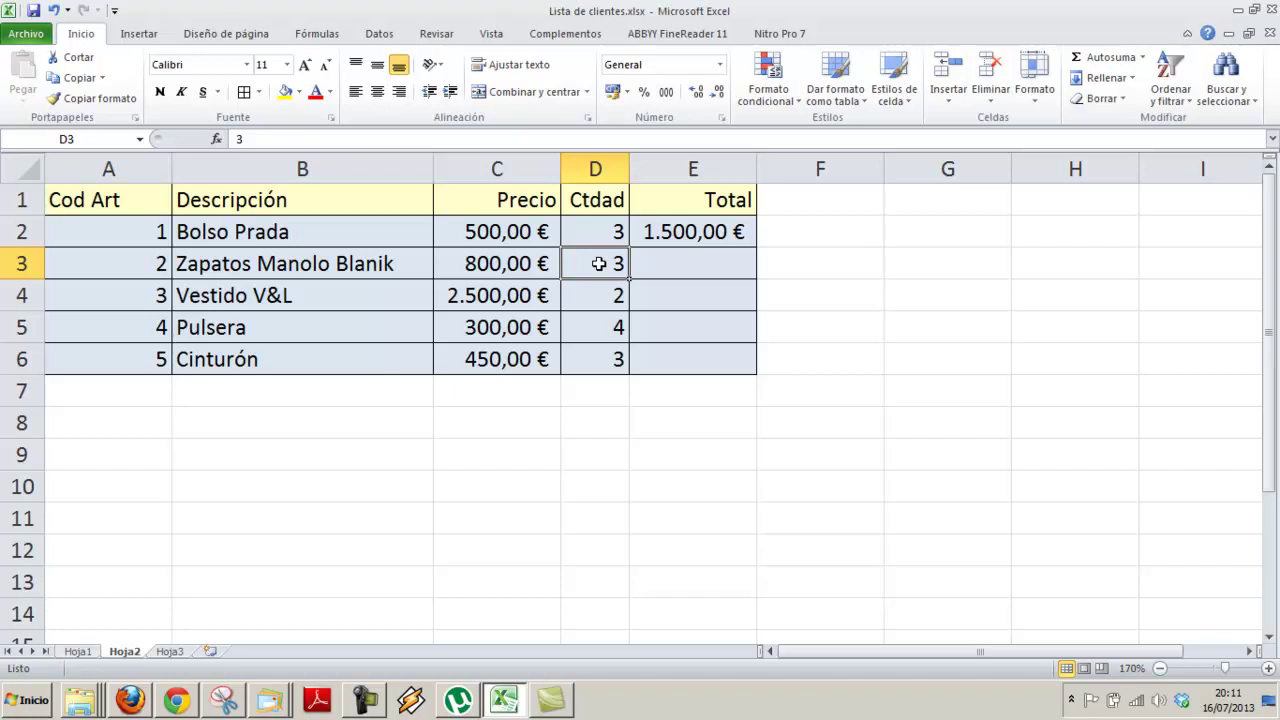
Clear the Total formula from E2
{"action": "key", "text": "Up"}
{"action": "key", "text": "Right"}
{"action": "key", "text": "Delete"}
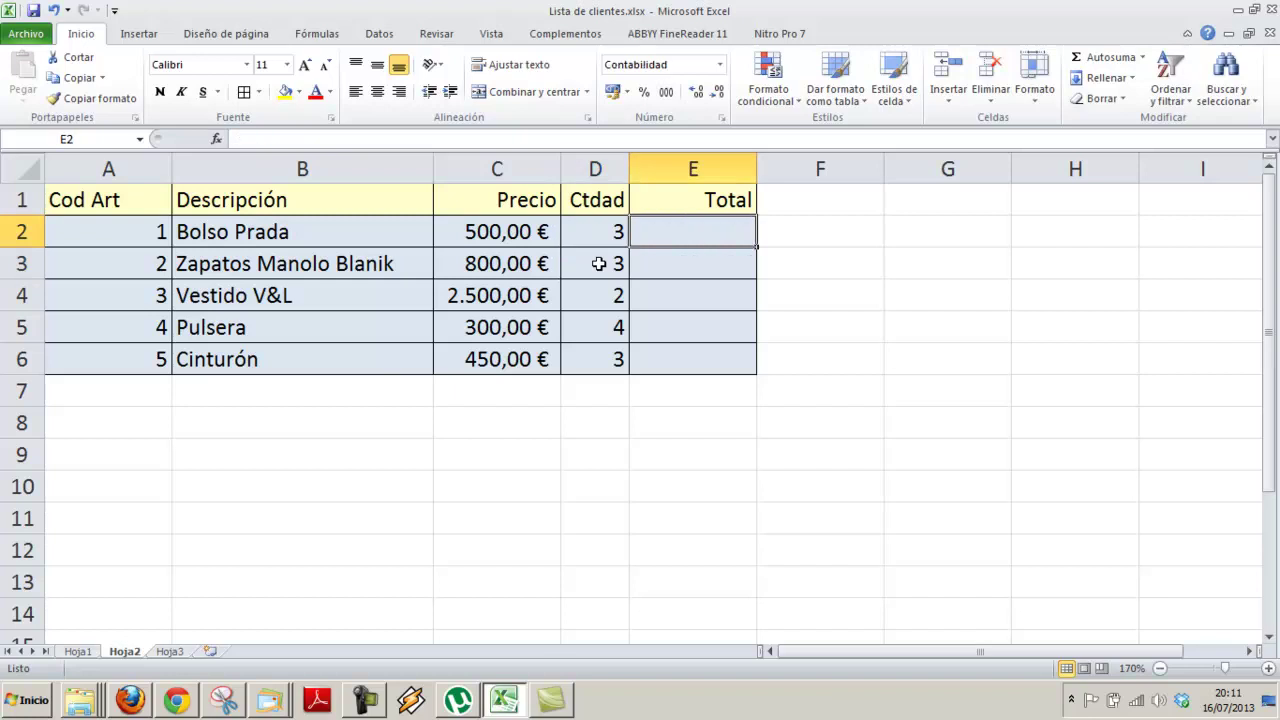
Re-enter =C2*D2 in E2, now giving 1.500,00 € for Bolso Prada
{"action": "type", "text": "="}
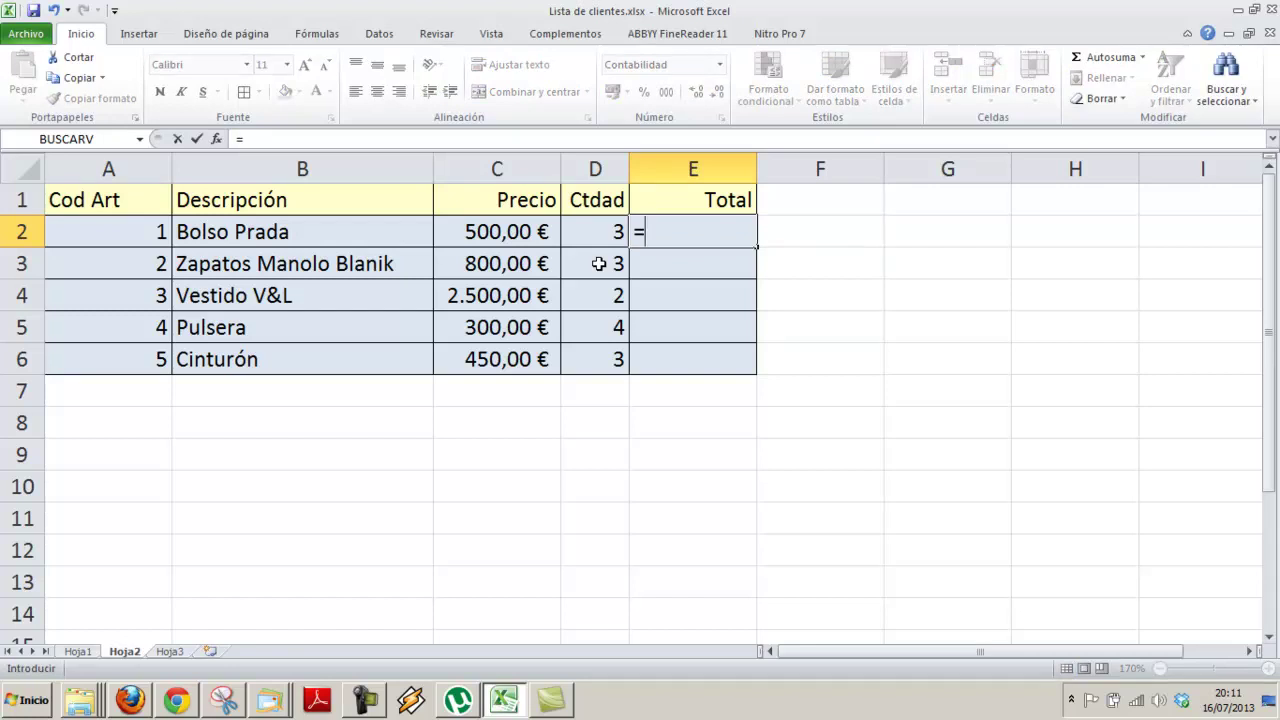
{"action": "left_click", "coordinate": [501, 231]}
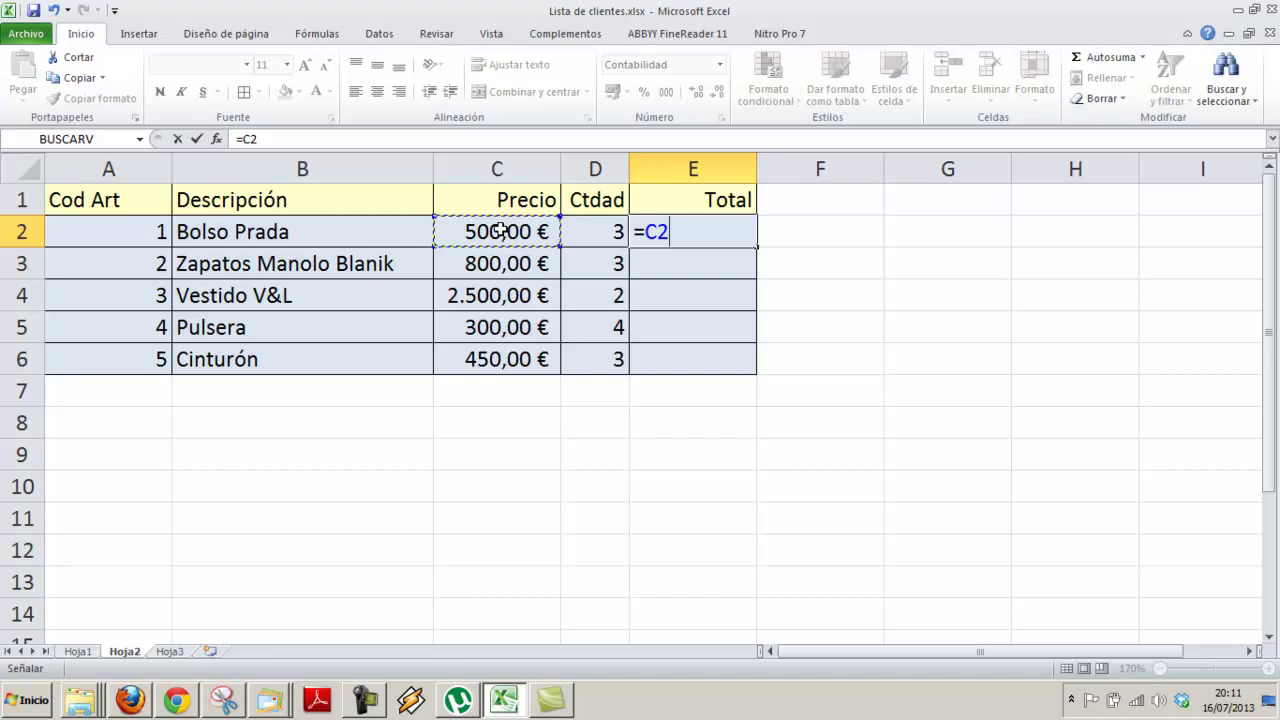
{"action": "type", "text": "*"}
{"action": "left_click", "coordinate": [585, 232]}
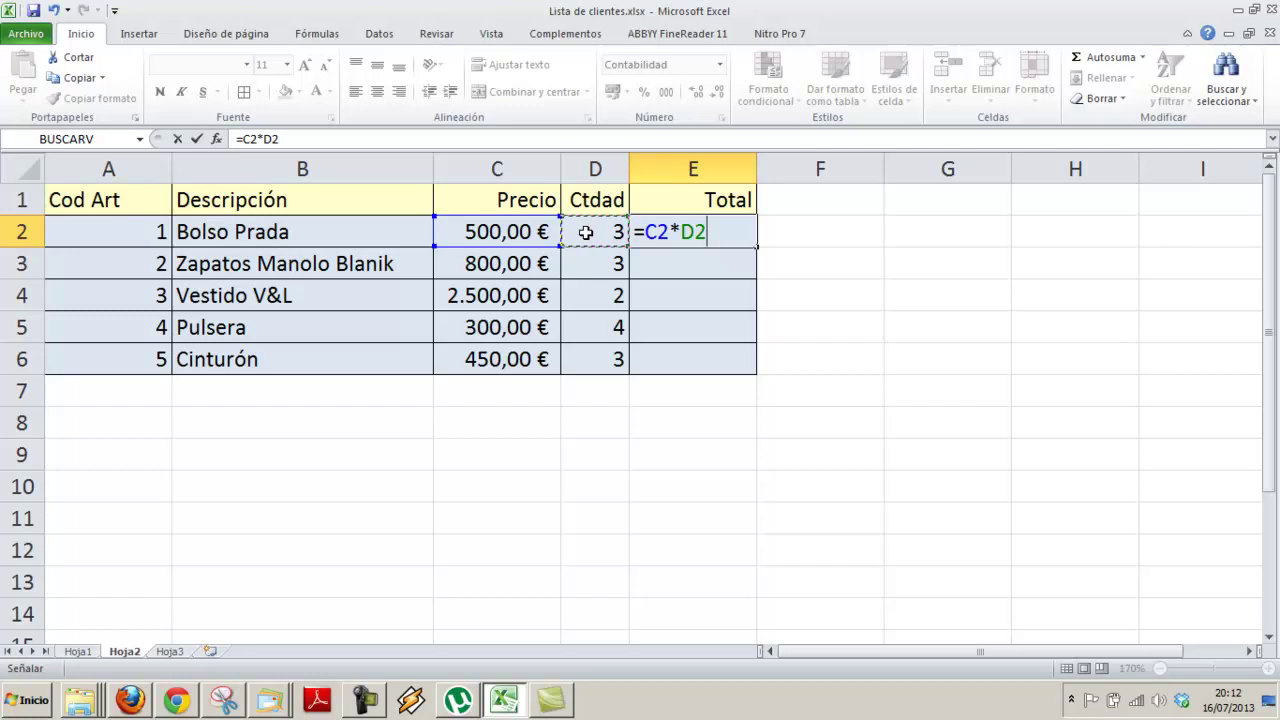
{"action": "key", "text": "Return"}
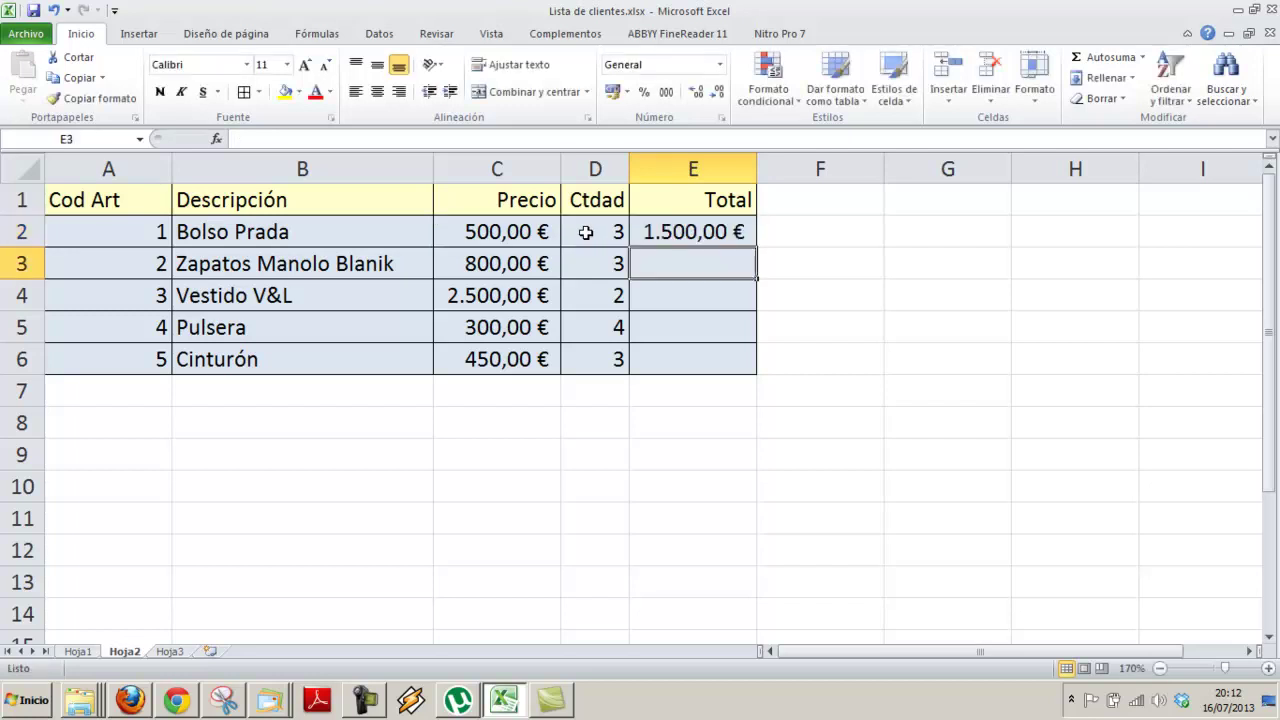
Set Bolso Prada's quantity back to 2
{"action": "key", "text": "Up"}
{"action": "key", "text": "Left"}
{"action": "type", "text": "2"}
{"action": "key", "text": "Right"}
Change Bolso Prada's price to 400 and check E2's total now reads 800,00 €
{"action": "key", "text": "Left"}
{"action": "key", "text": "Left"}
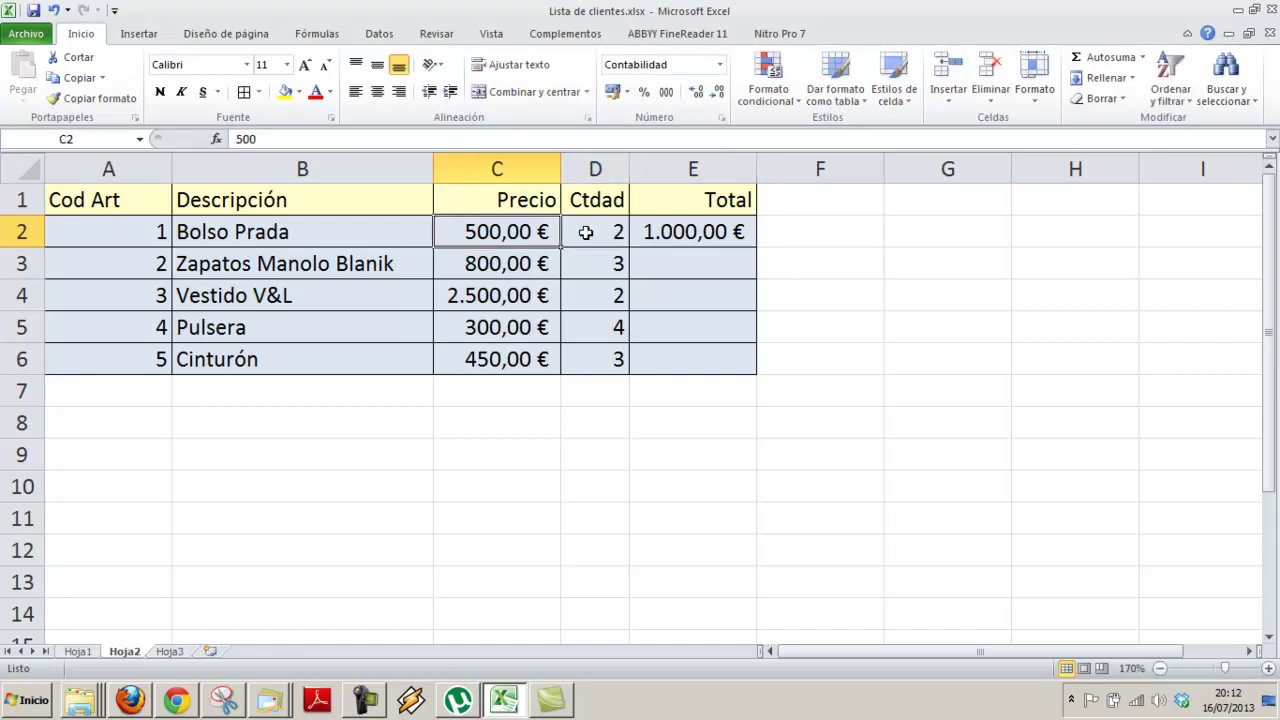
{"action": "type", "text": "400"}
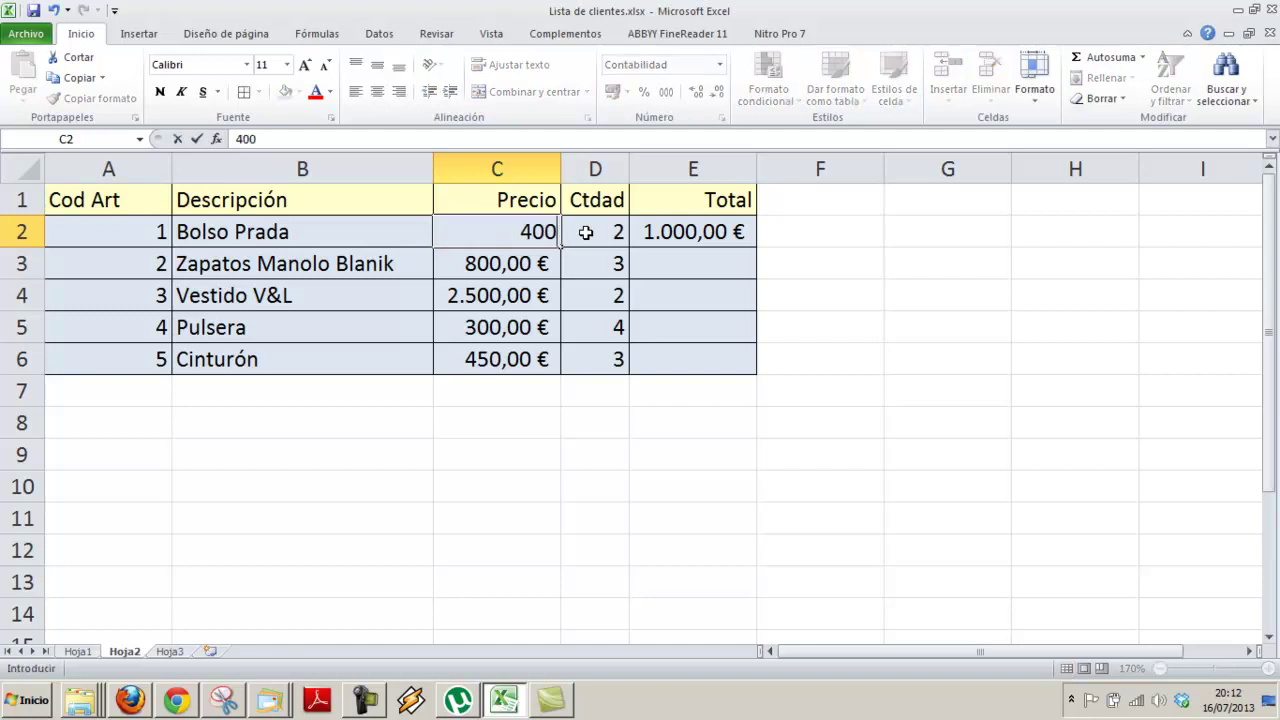
{"action": "key", "text": "Return"}
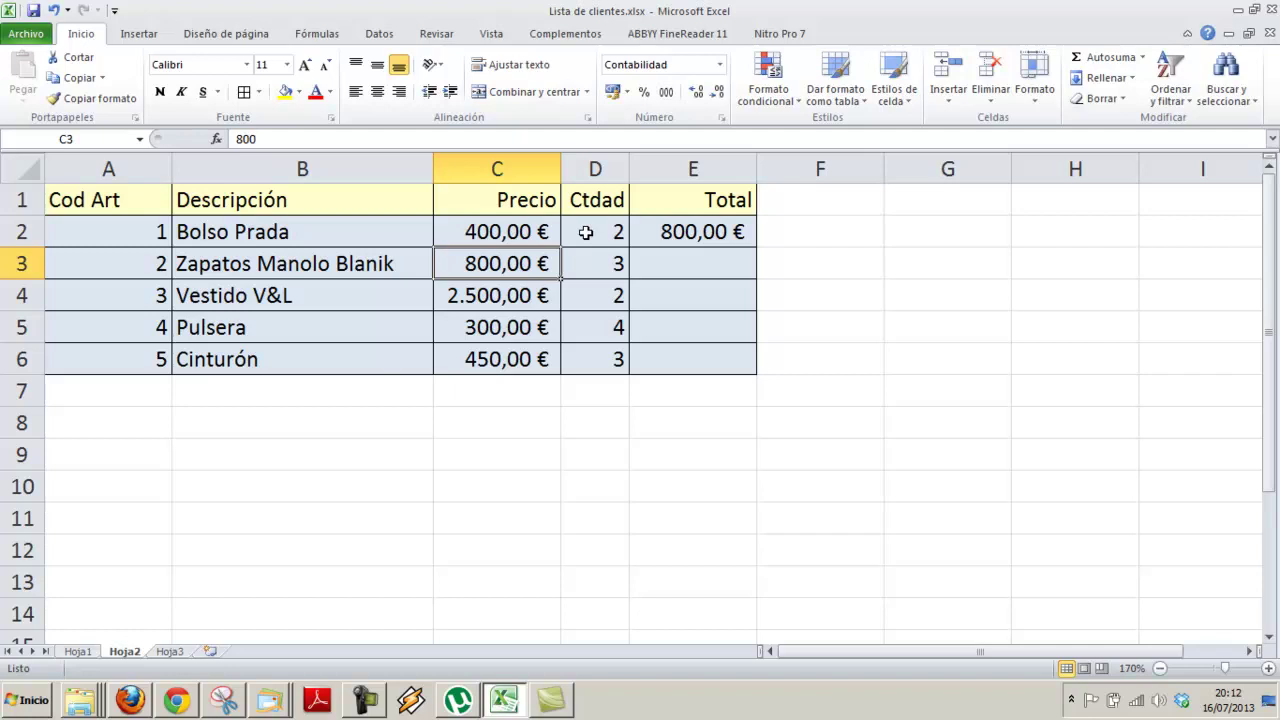
{"action": "key", "text": "Up"}
{"action": "key", "text": "Right"}
{"action": "key", "text": "Right"}
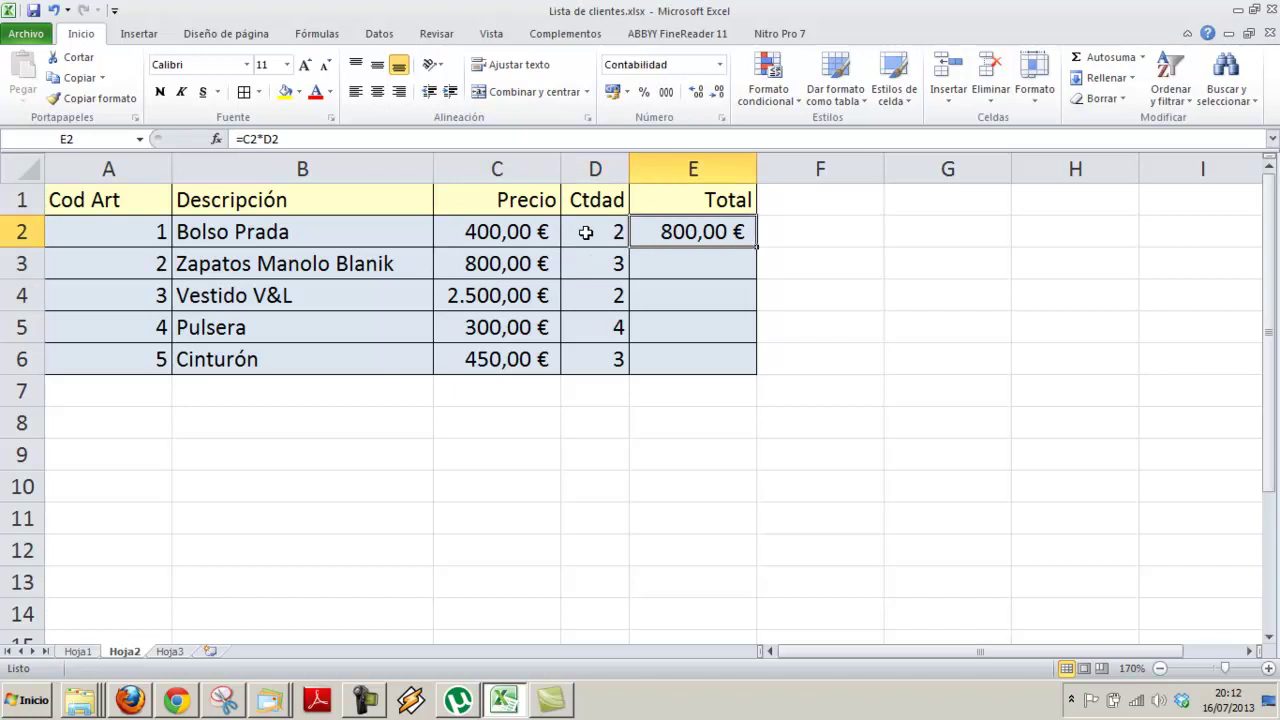
{"action": "key", "text": "Down"}
{"action": "key", "text": "Up"}
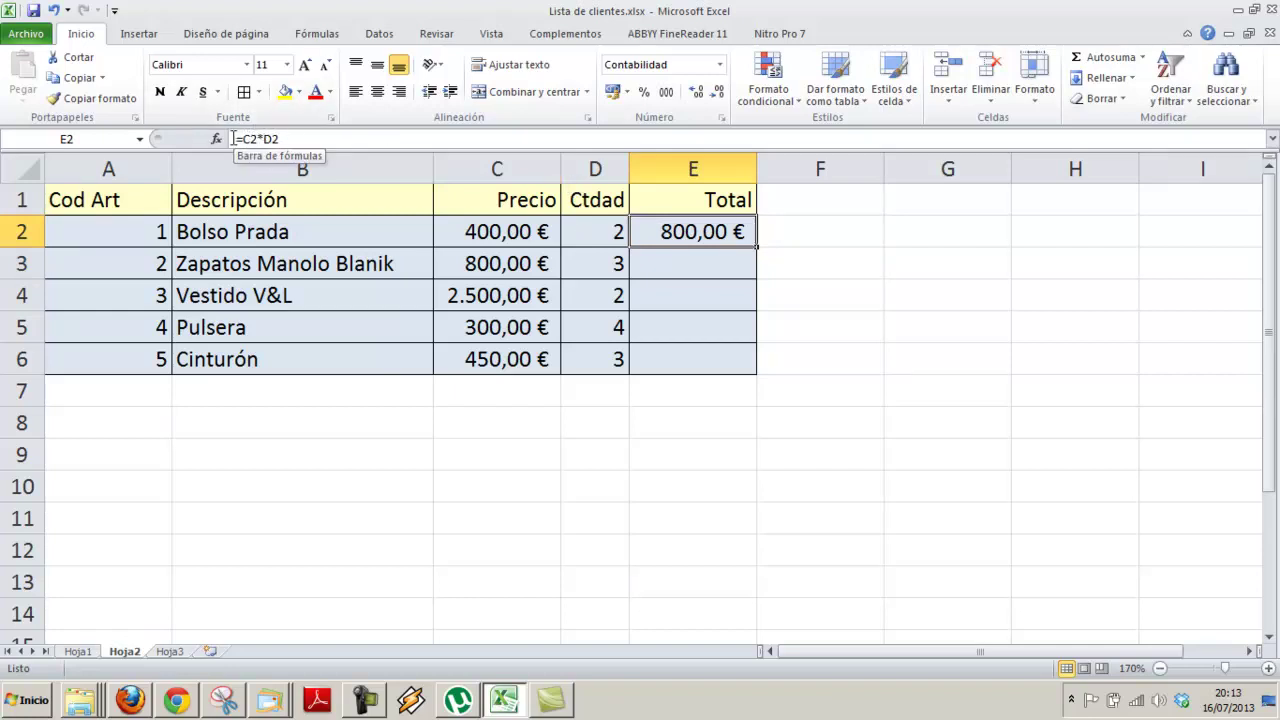
{"action": "left_click", "coordinate": [324, 140]}
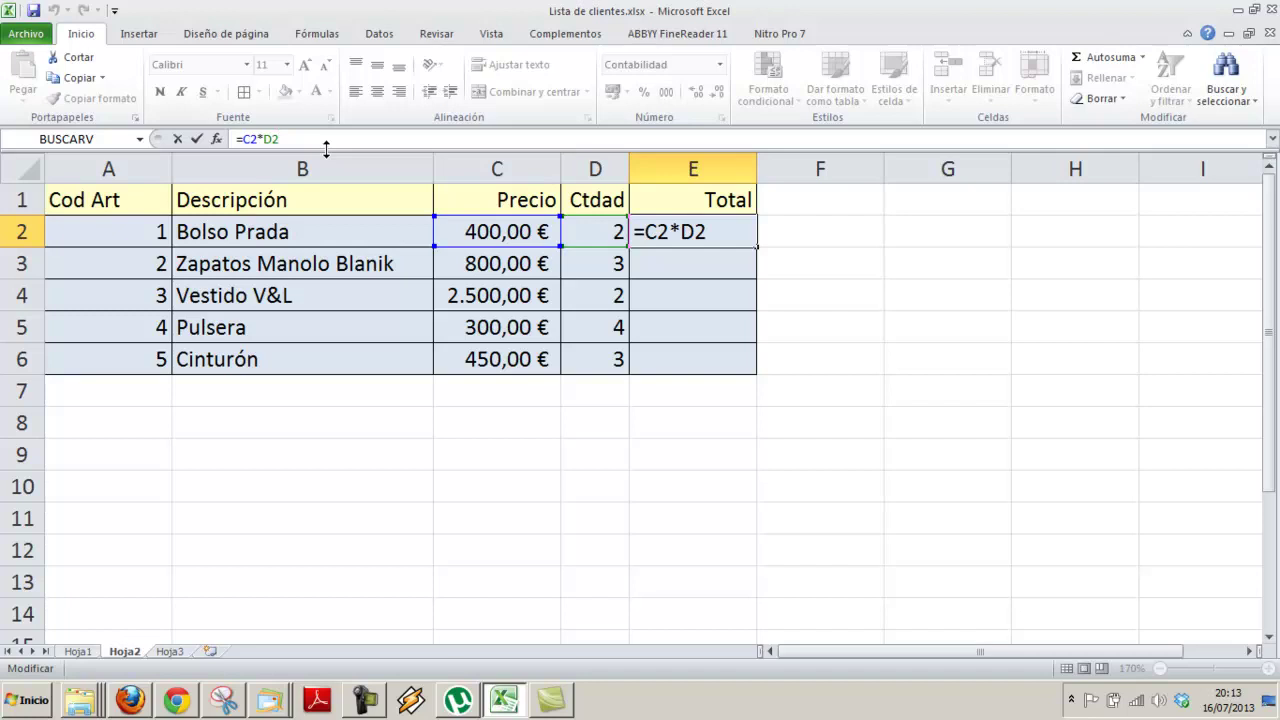
{"action": "key", "text": "Return"}
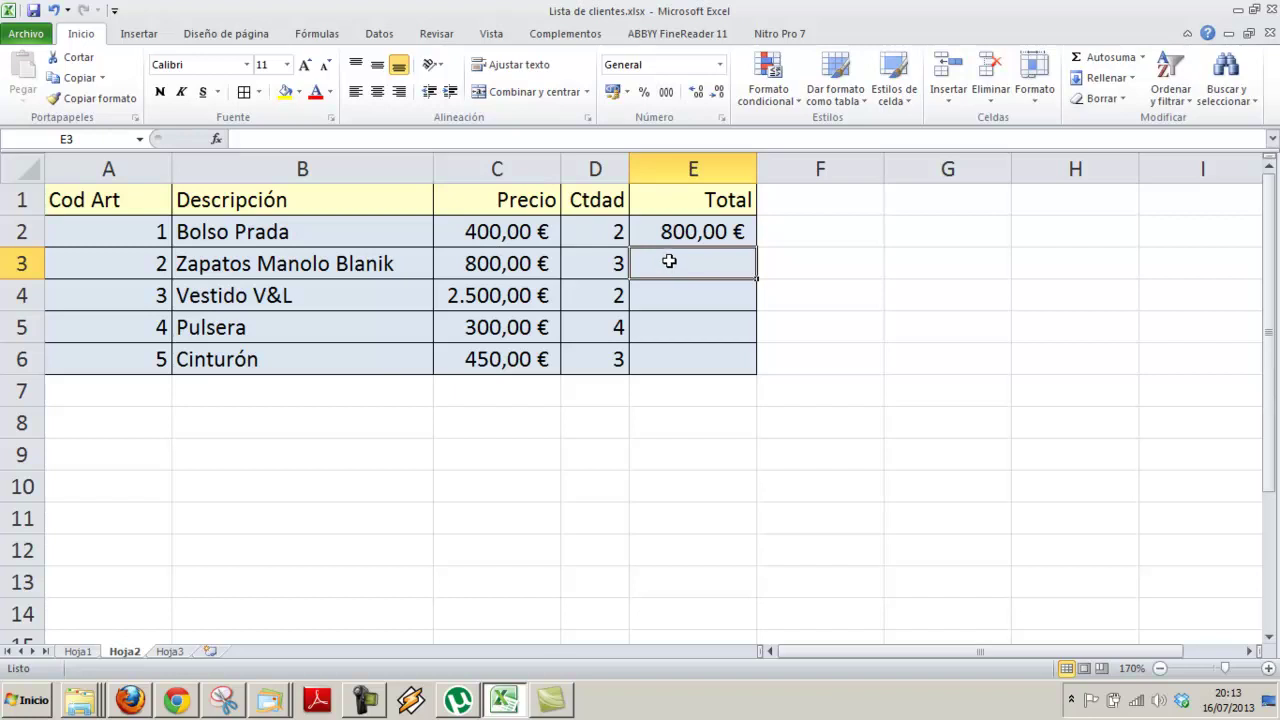
{"action": "left_click", "coordinate": [688, 226]}
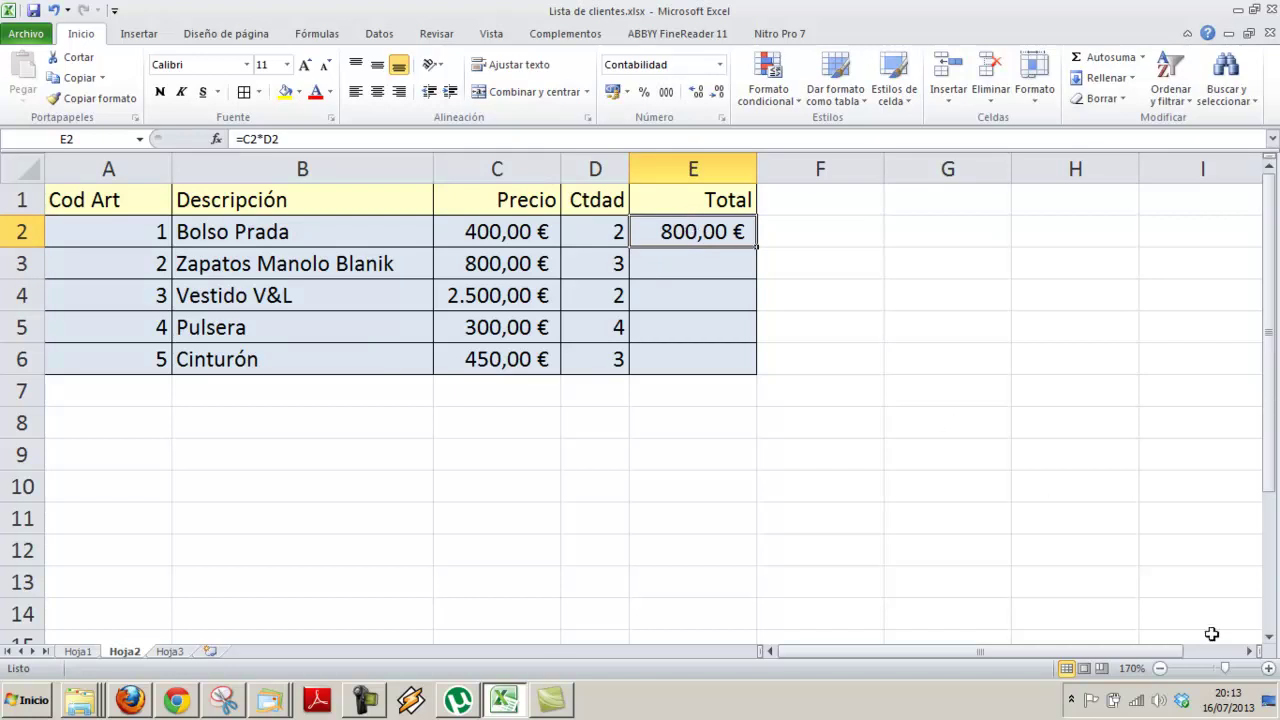
Fill E2's total formula down to E6, giving 2.400,00 €, 5.000,00 €, 1.200,00 € and 1.350,00 €
{"action": "left_click", "coordinate": [1268, 668]}
{"action": "left_click", "coordinate": [1268, 668]}
{"action": "left_click", "coordinate": [1268, 668]}
{"action": "left_click", "coordinate": [1268, 668]}
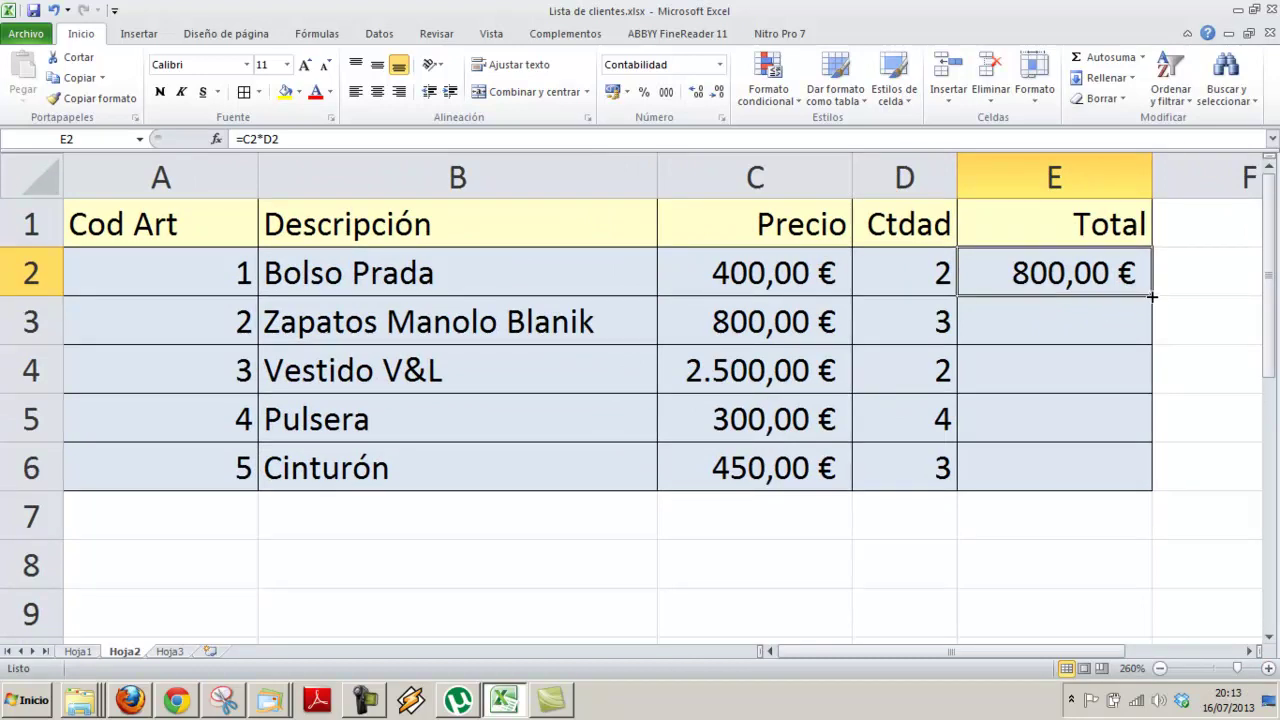
{"action": "left_click_drag", "start_coordinate": [1152, 297], "coordinate": [1147, 478]}
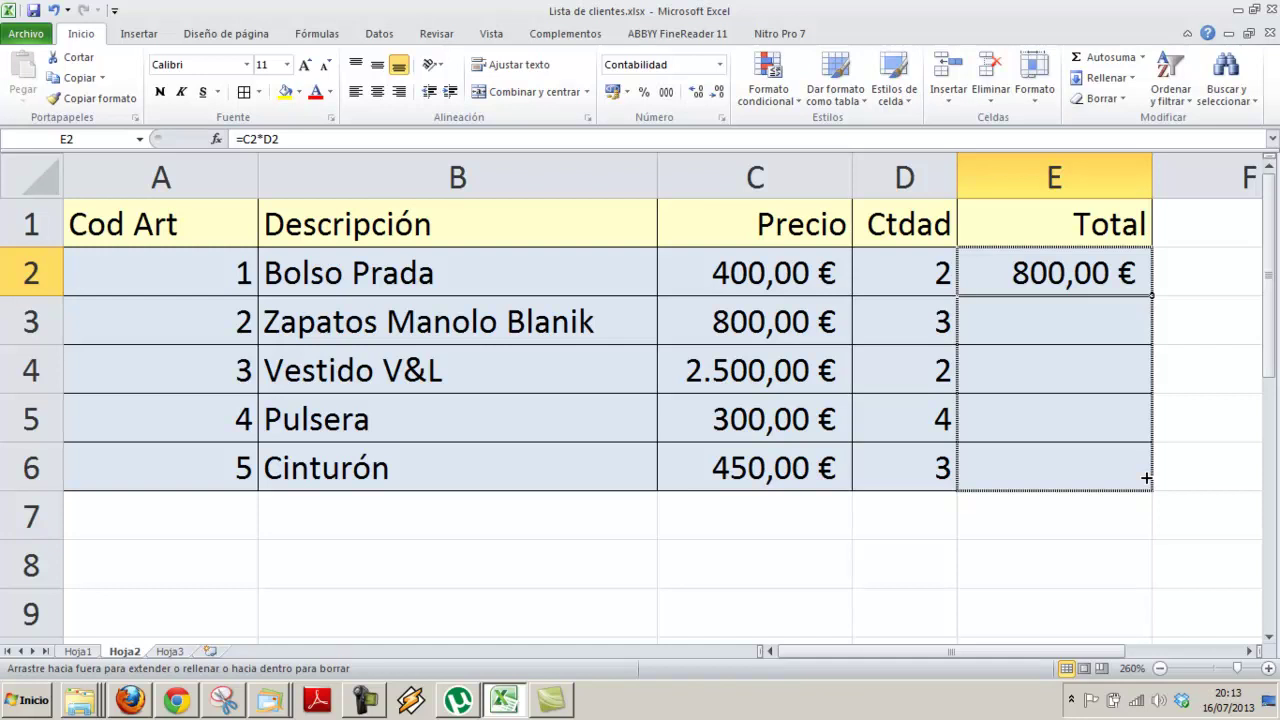
{"action": "left_click_drag", "start_coordinate": [1147, 478], "coordinate": [1146, 299]}
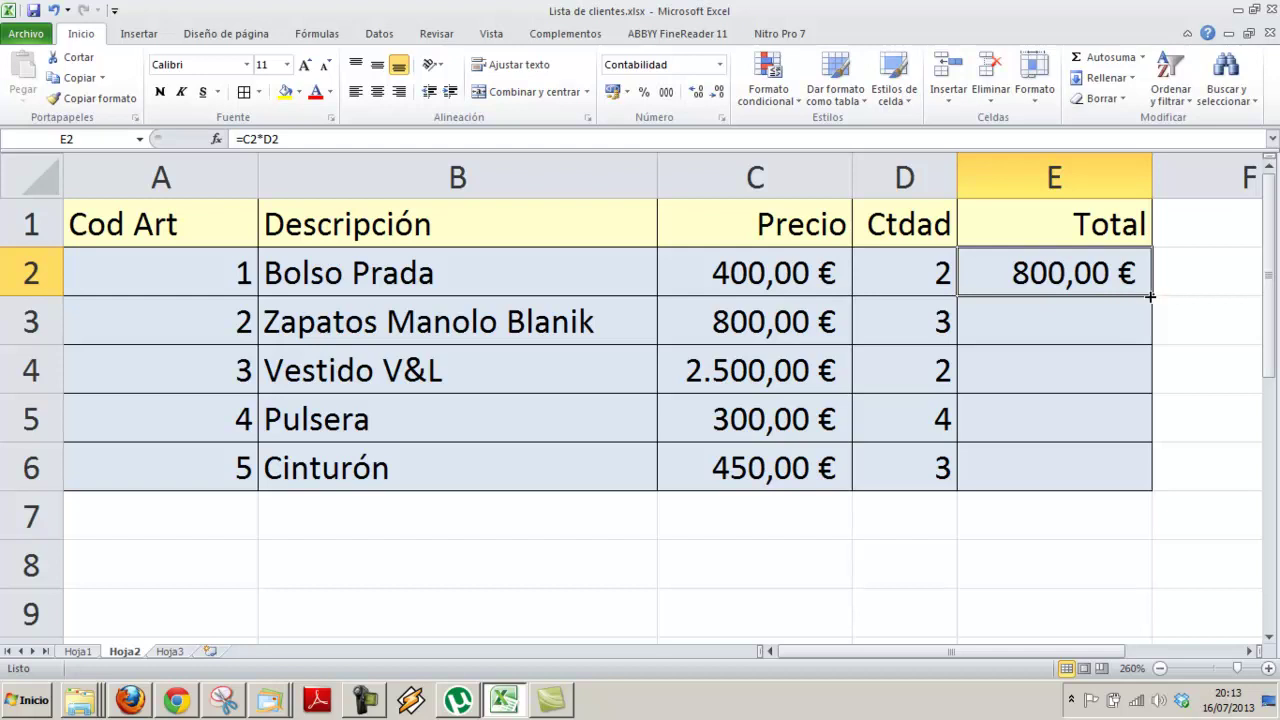
{"action": "left_click_drag", "start_coordinate": [1150, 296], "coordinate": [1148, 482]}
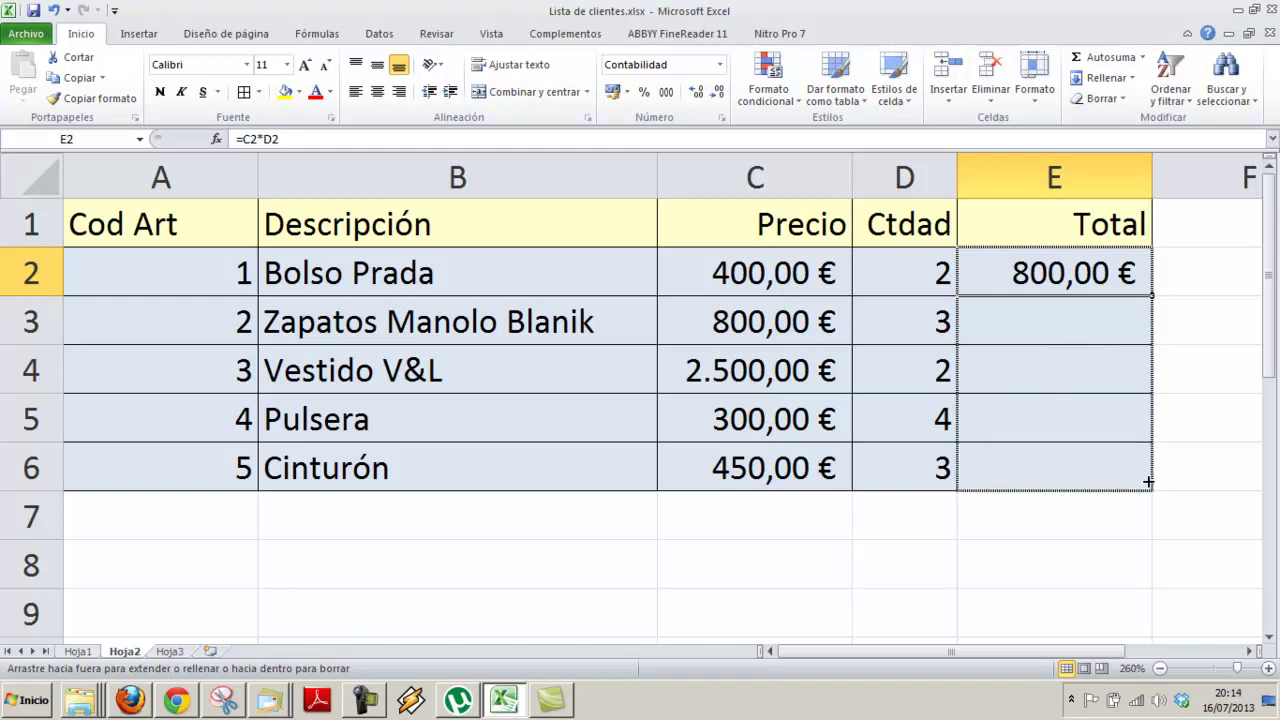
{"action": "left_click_drag", "start_coordinate": [1148, 482], "coordinate": [1148, 482]}
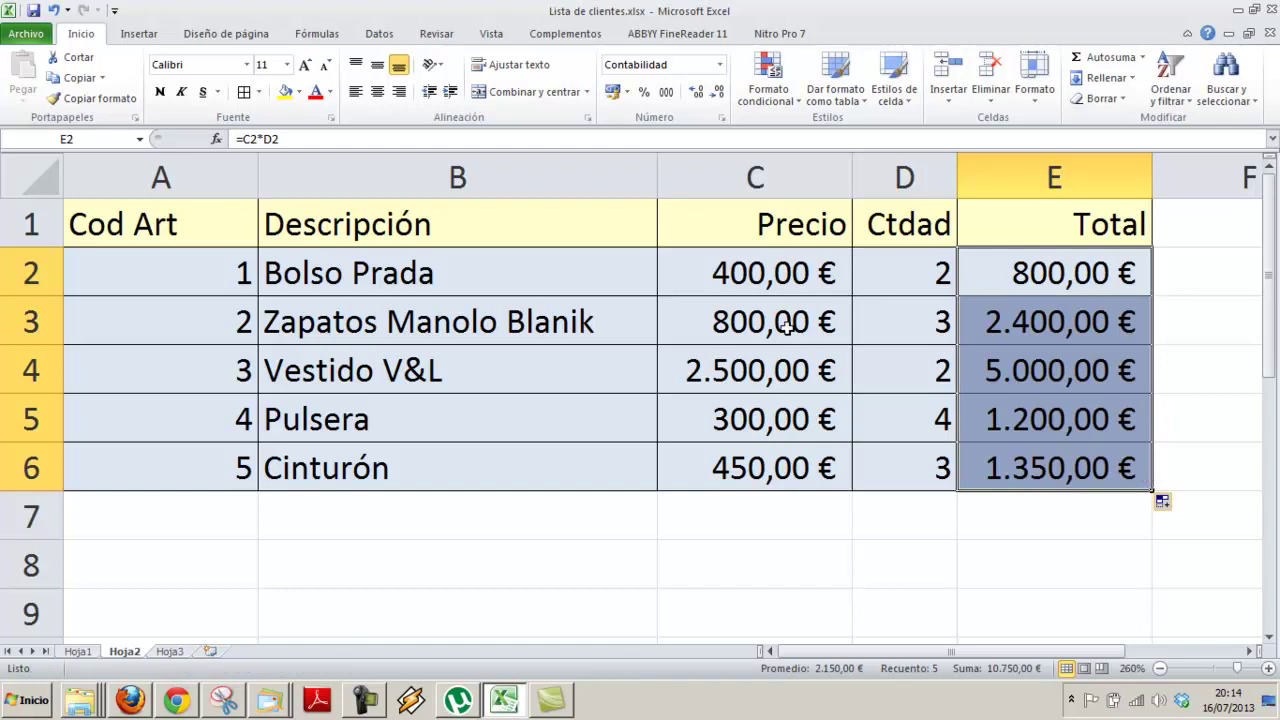
Change the Vestido V&L price in C4 to 1.500 so its total becomes 3.000,00 €
{"action": "left_click", "coordinate": [788, 326]}
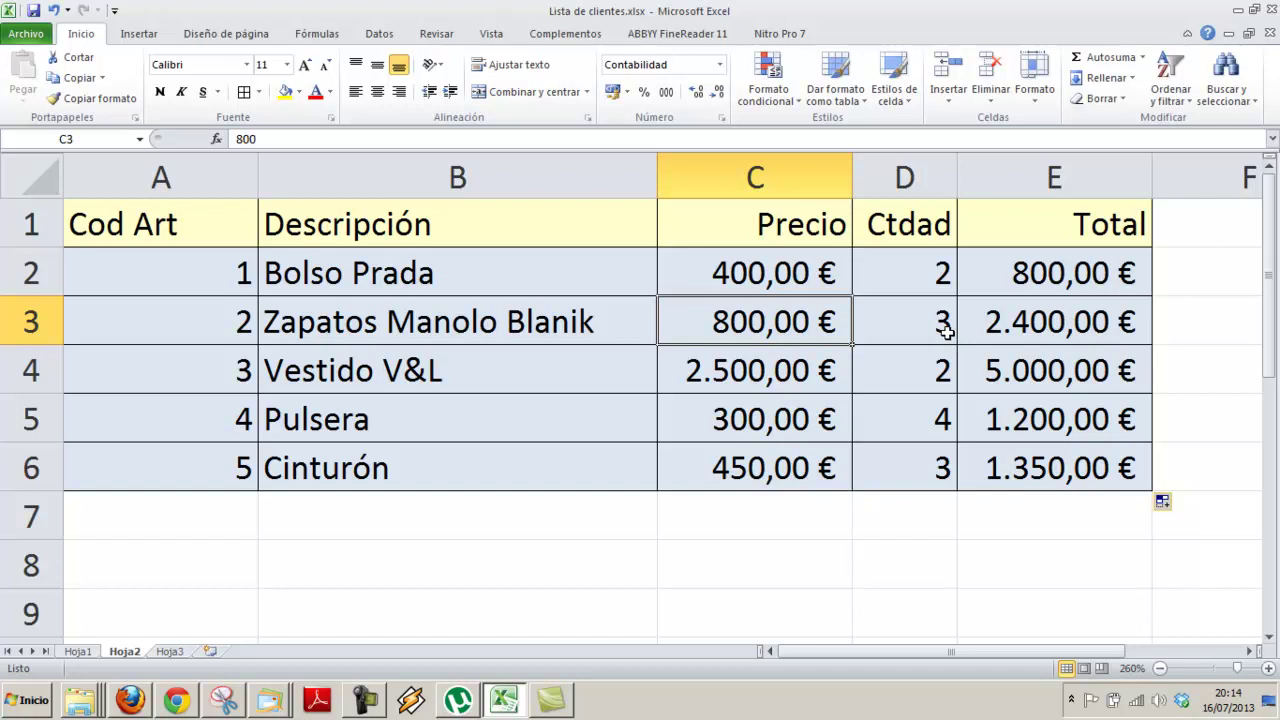
{"action": "left_click", "coordinate": [747, 372]}
{"action": "type", "text": "1.500"}
{"action": "key", "text": "Return"}
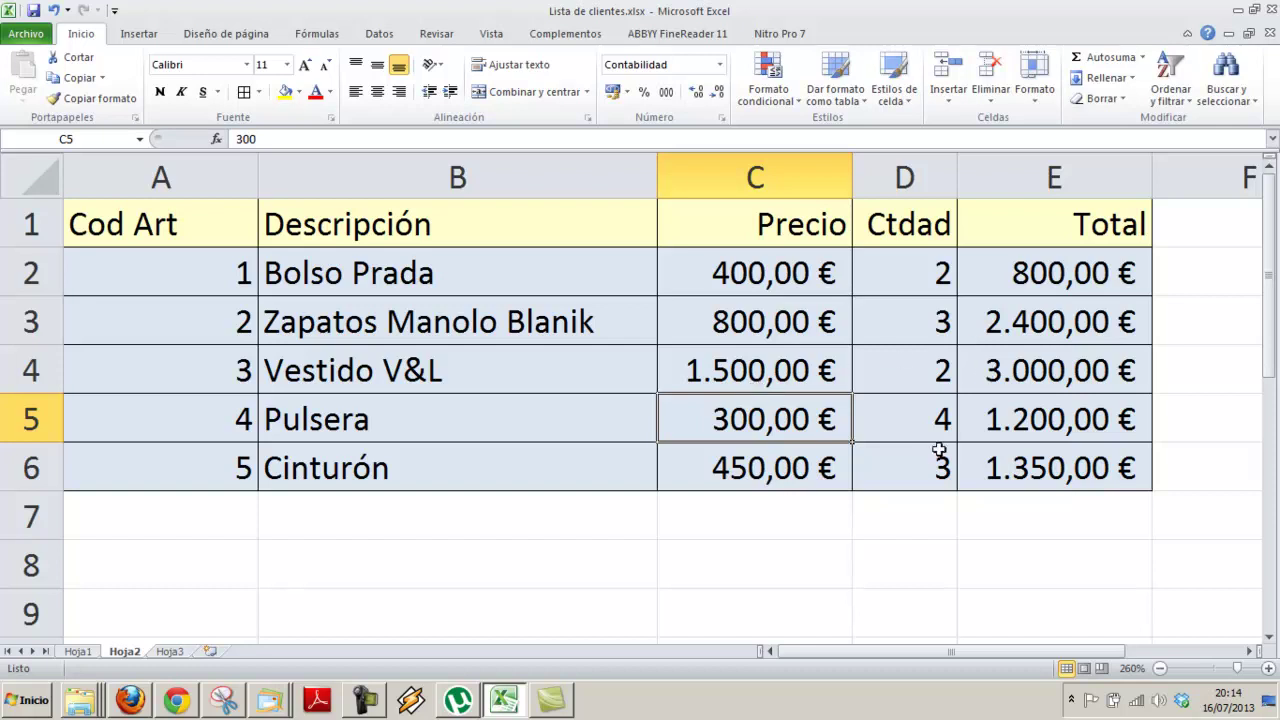
{"action": "left_click", "coordinate": [1046, 274]}
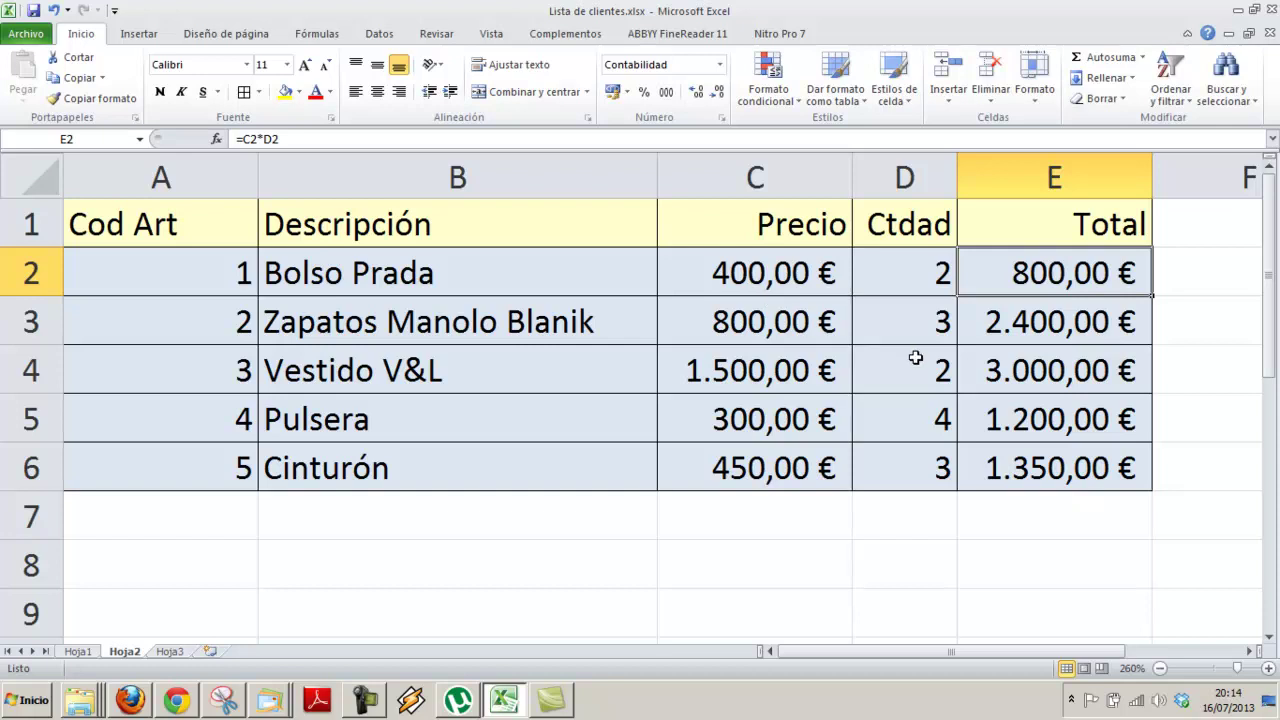
Add =SUMA(E2:E6) in E7 with AutoSum, totalling 8.750,00 €
{"action": "left_click", "coordinate": [1022, 508]}
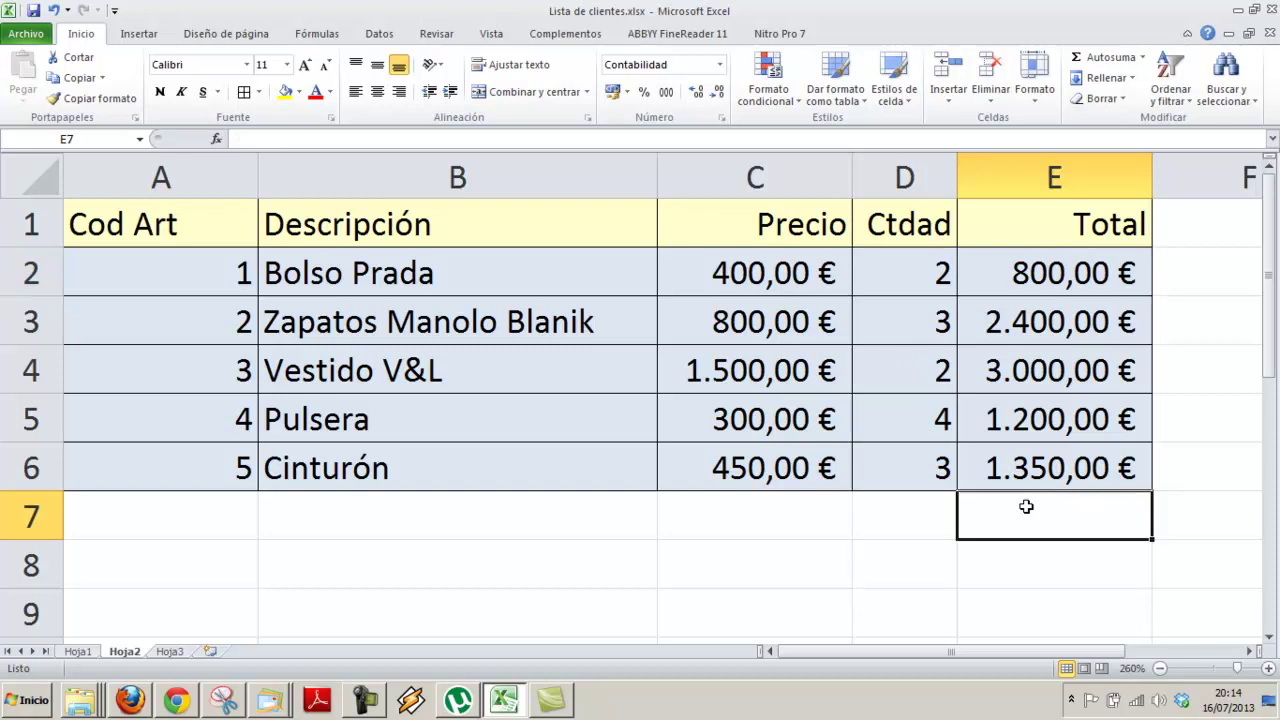
{"action": "left_click", "coordinate": [897, 510]}
{"action": "left_click", "coordinate": [1012, 526]}
{"action": "left_click", "coordinate": [1093, 62]}
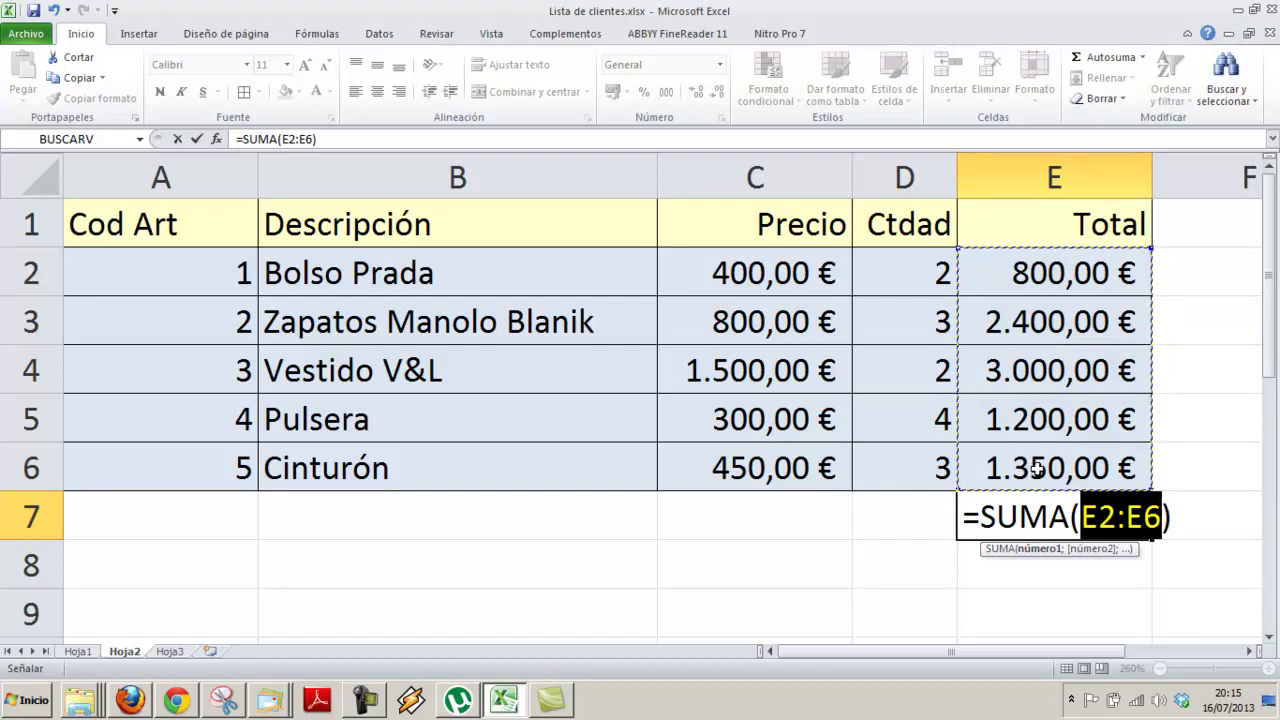
{"action": "key", "text": "Return"}
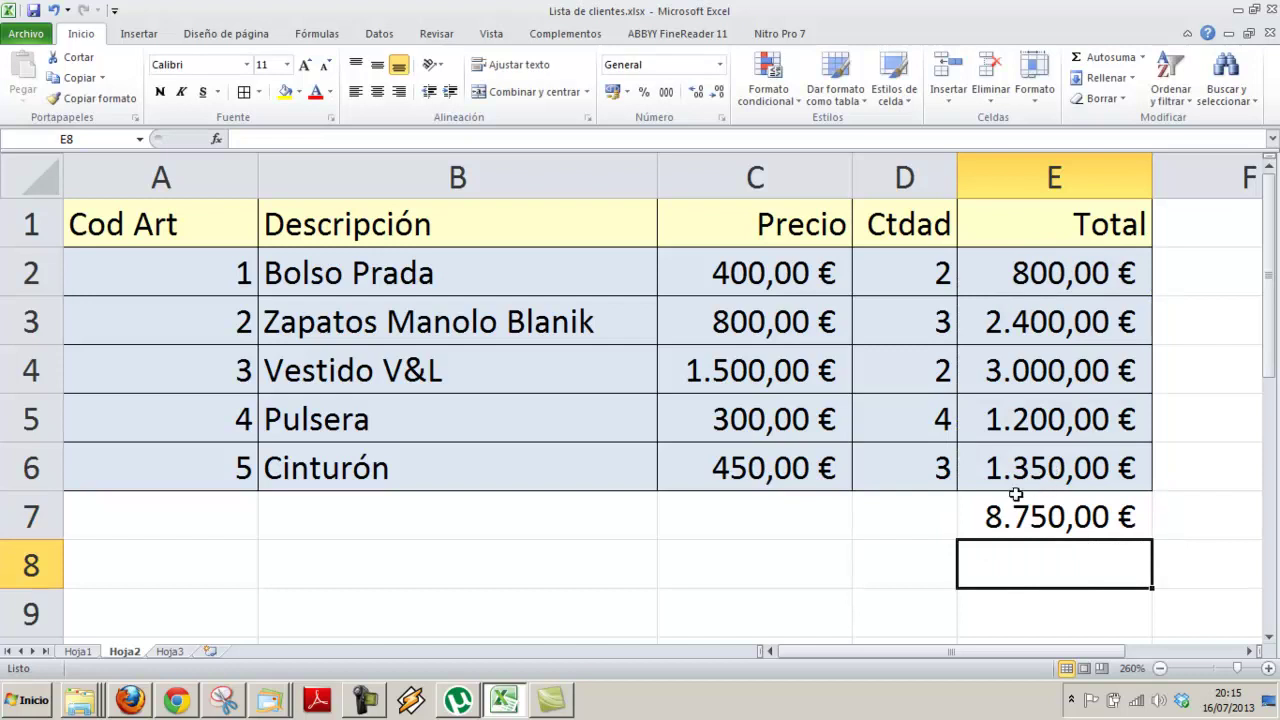
Start typing the TOTAL label in D7
{"action": "left_click", "coordinate": [912, 516]}
{"action": "type", "text": "tota"}
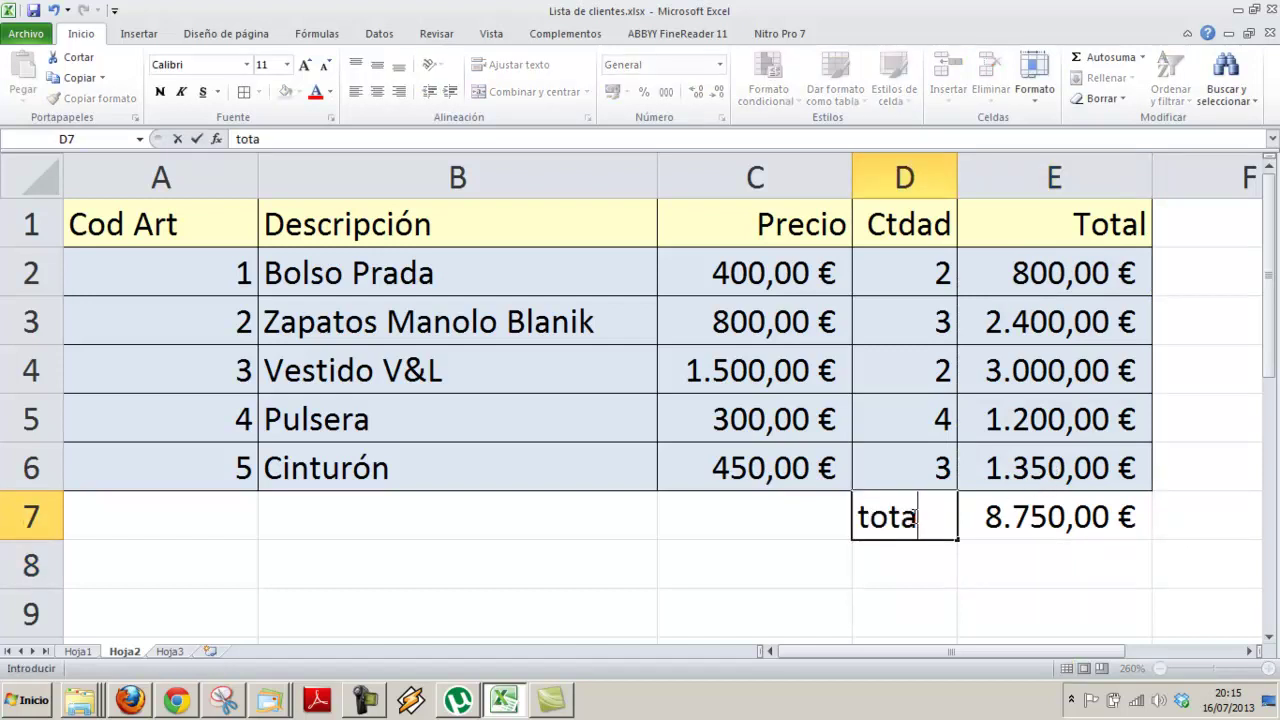
{"action": "key", "text": "BackSpace"}
{"action": "key", "text": "BackSpace"}
{"action": "key", "text": "BackSpace"}
{"action": "key", "text": "BackSpace"}
Finish the TOTAL label in D7 and apply the Salida cell style to D7:E7
{"action": "type", "text": "TOTAL"}
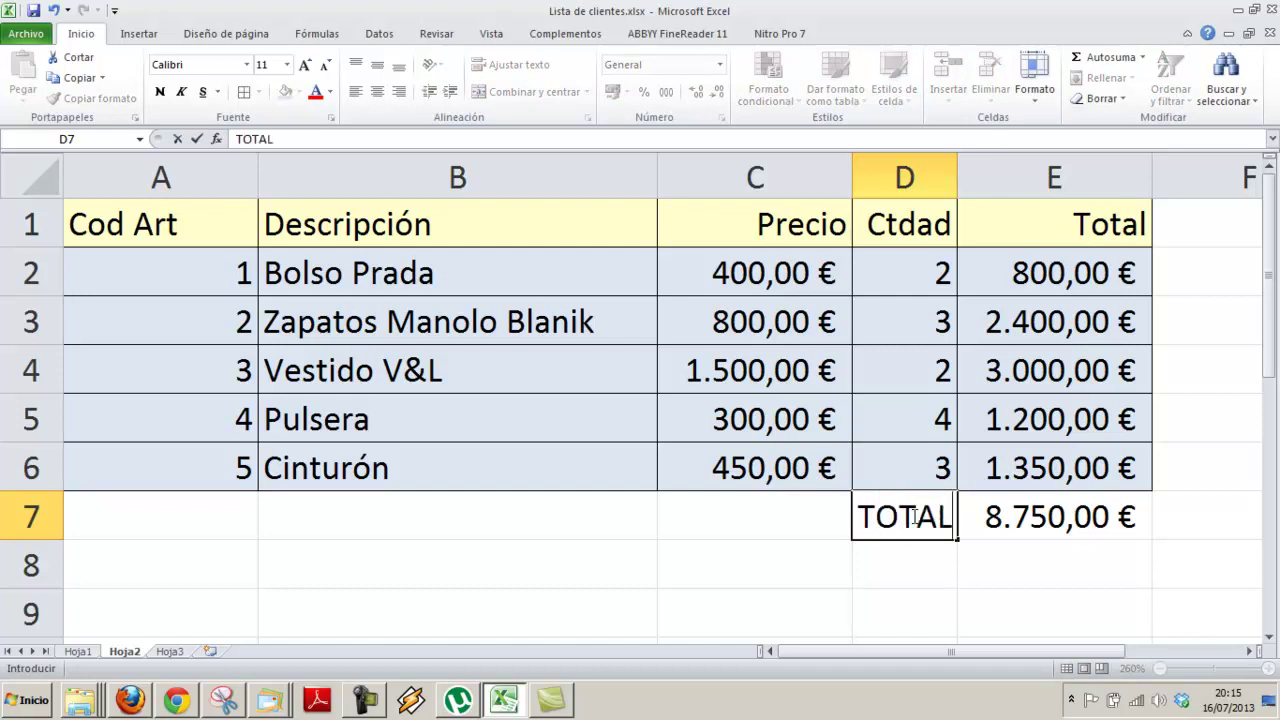
{"action": "key", "text": "Return"}
{"action": "left_click_drag", "start_coordinate": [901, 518], "coordinate": [1002, 495]}
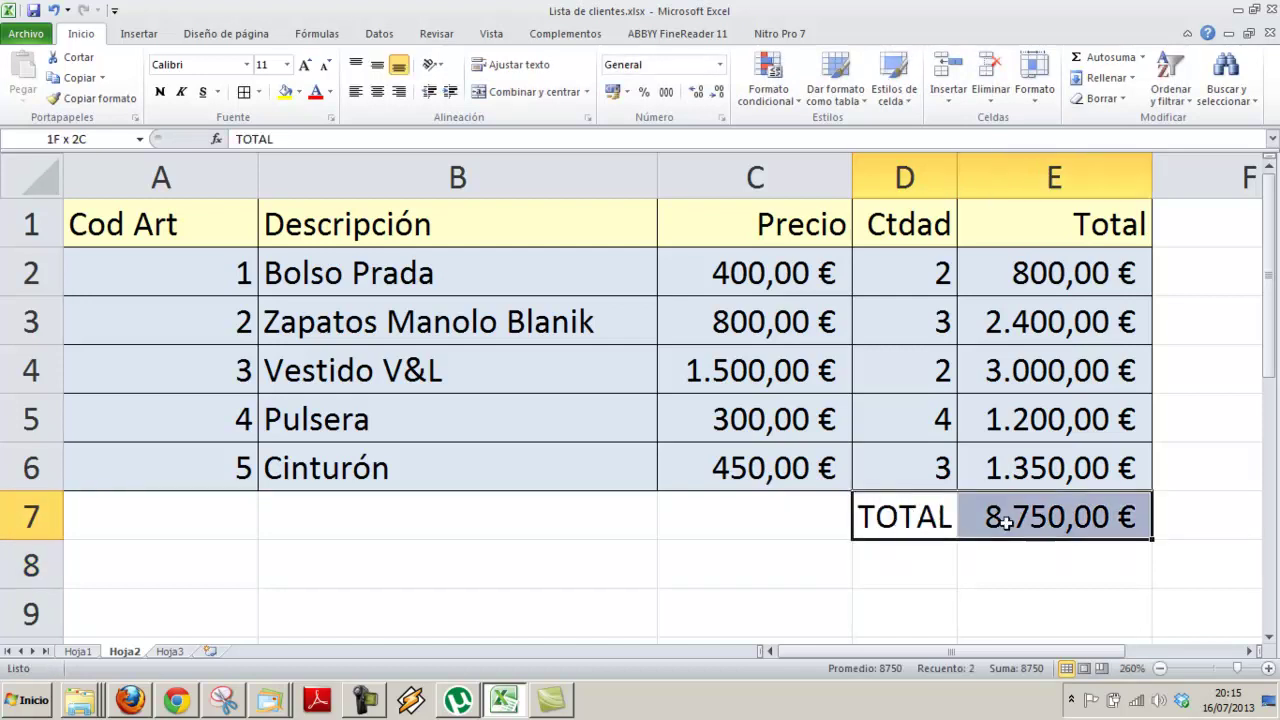
{"action": "left_click", "coordinate": [910, 105]}
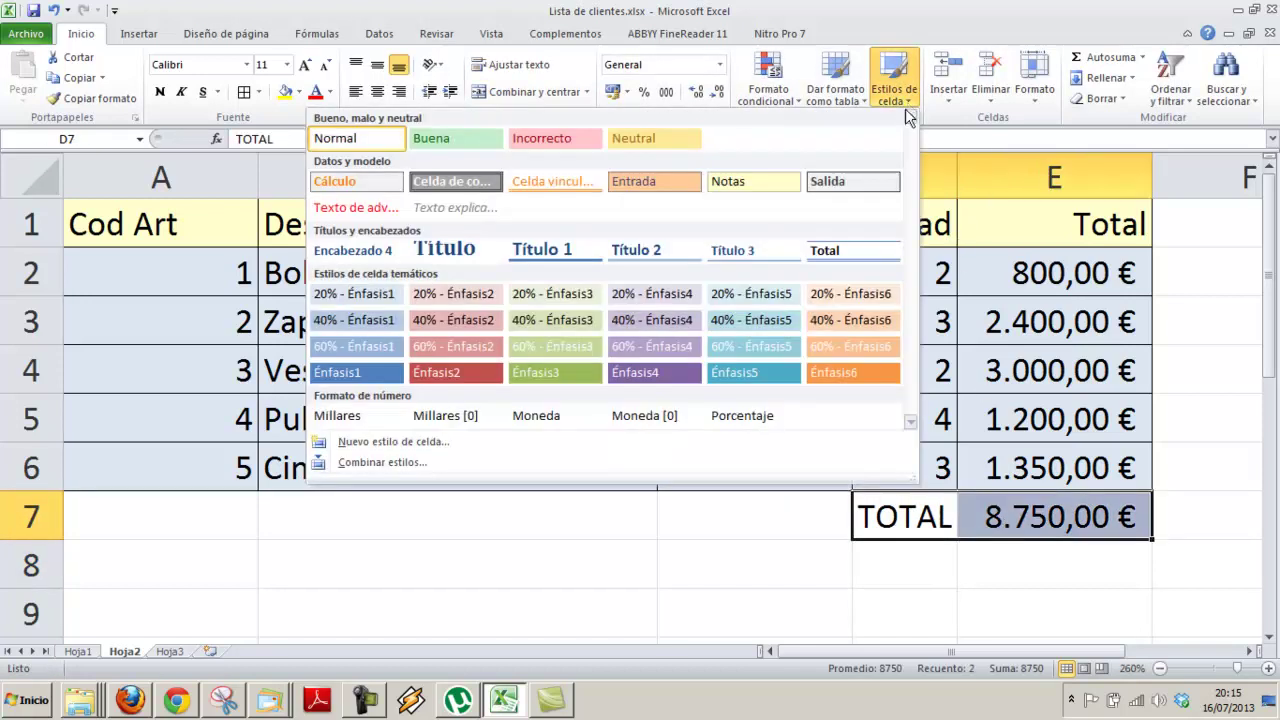
{"action": "left_click", "coordinate": [857, 190]}
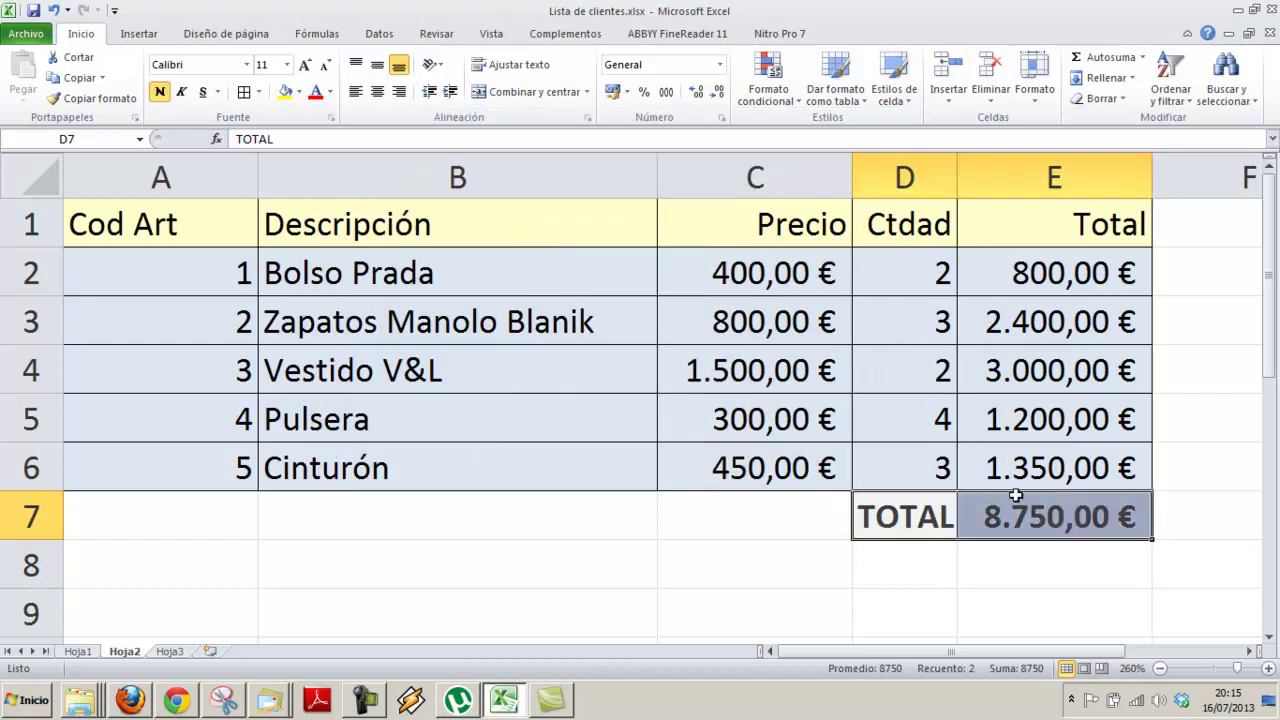
{"action": "left_click", "coordinate": [1048, 535]}
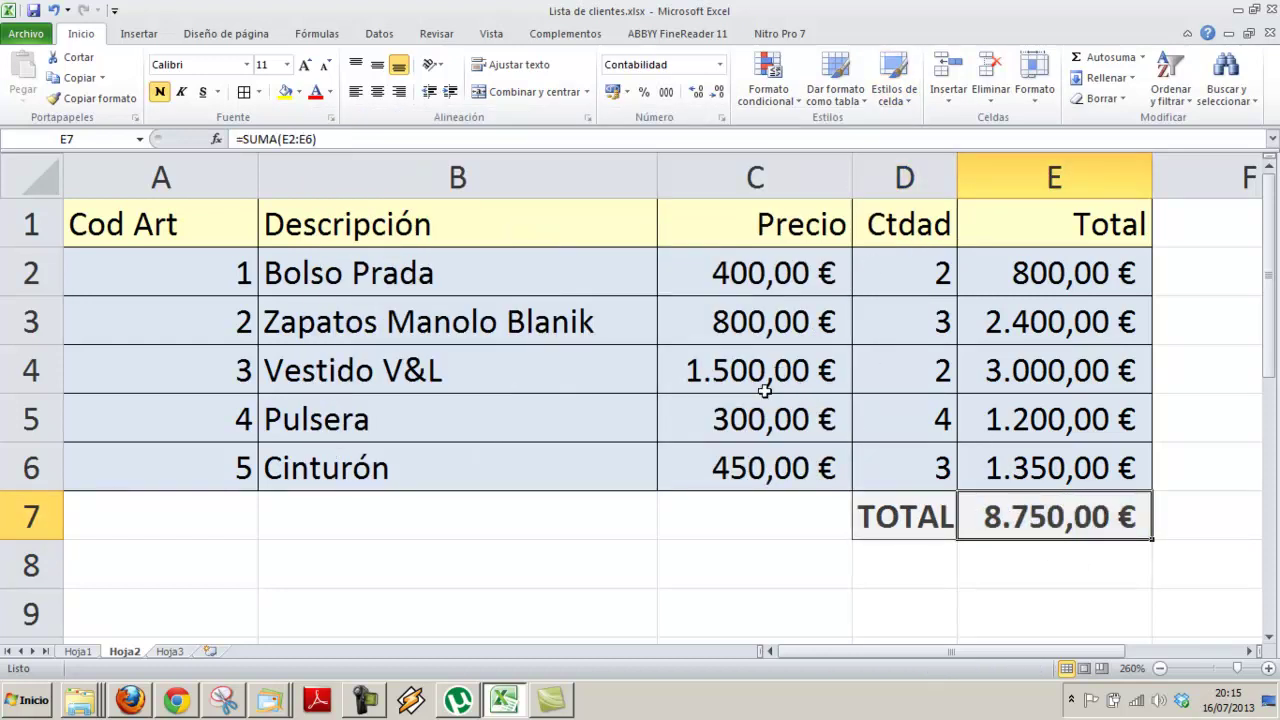
Change the Pulsera price to 400, making the grand total 9.150,00 €, and save the workbook
{"action": "left_click", "coordinate": [716, 424]}
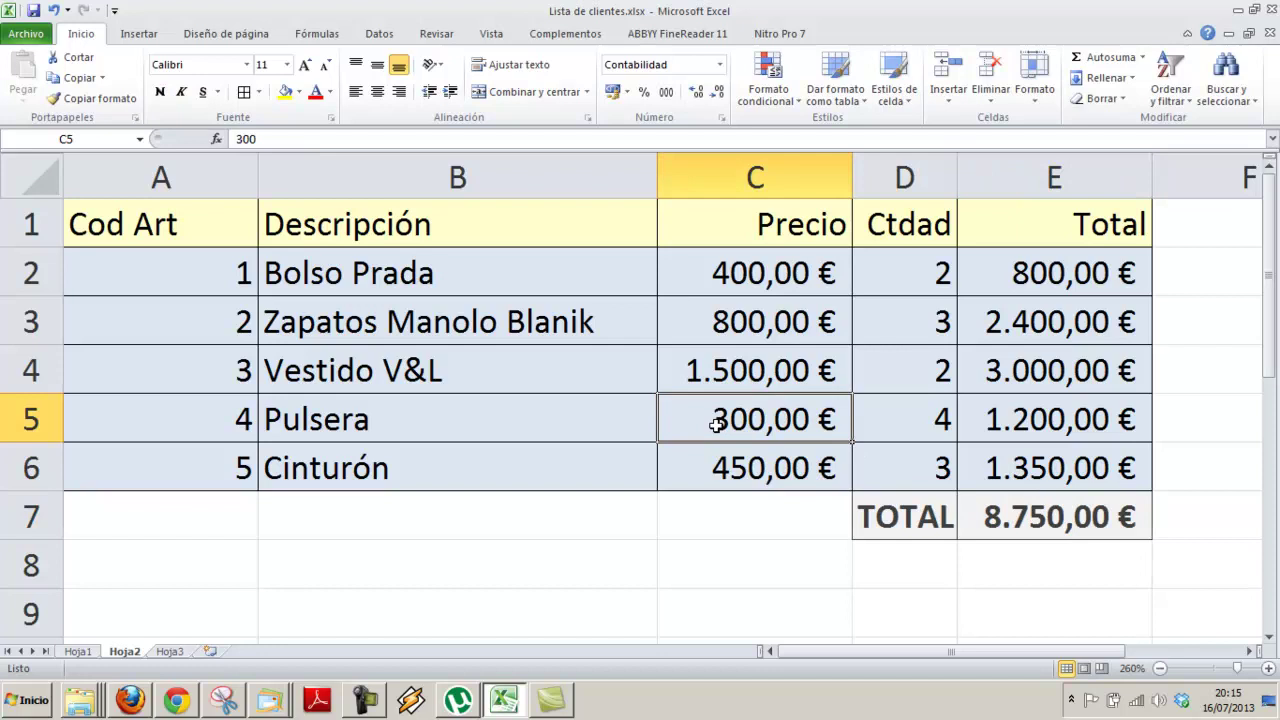
{"action": "type", "text": "400"}
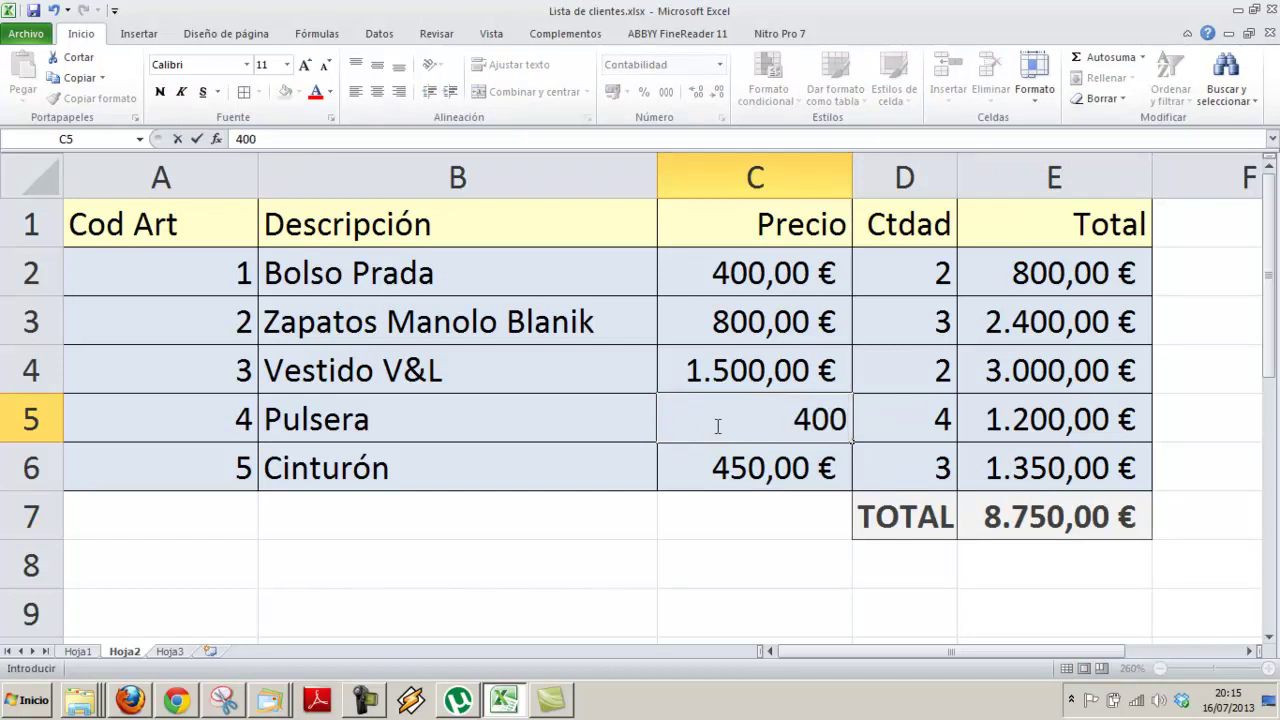
{"action": "key", "text": "Return"}
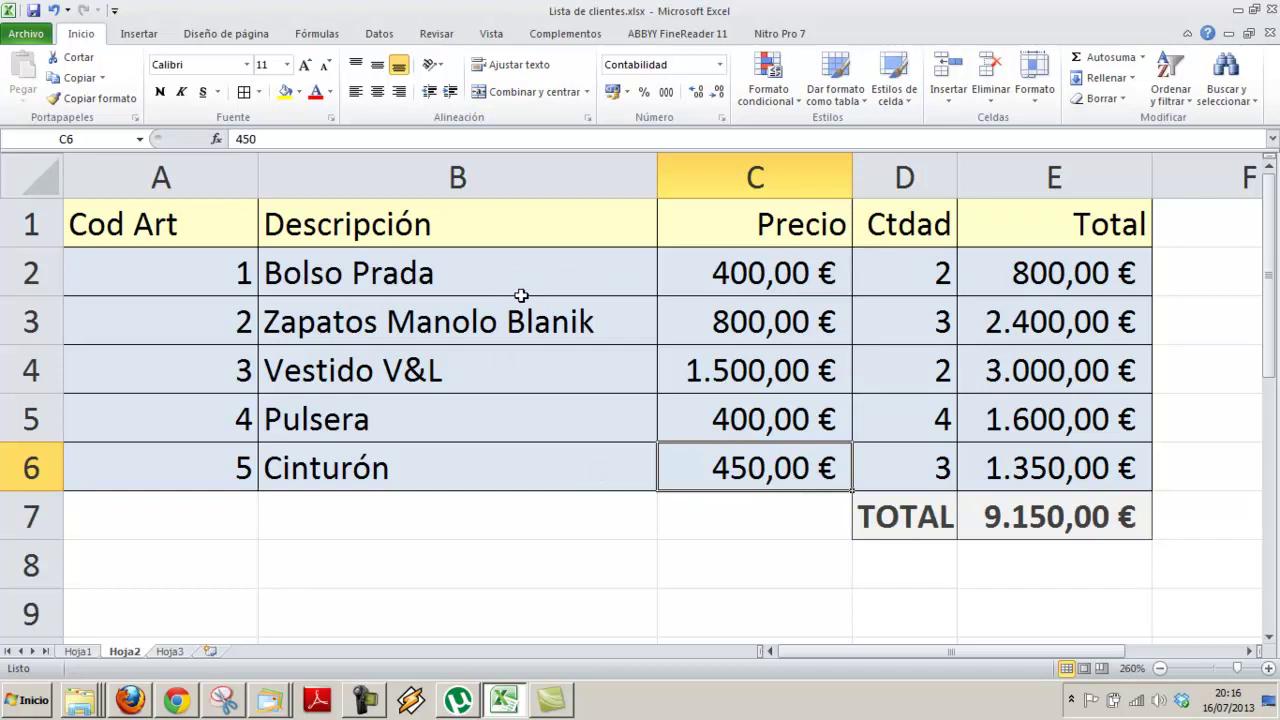
{"action": "left_click", "coordinate": [33, 12]}
Enter the DTO label in C8 with a 10% discount in D8
{"action": "left_click", "coordinate": [945, 570]}
{"action": "key", "text": "Left"}
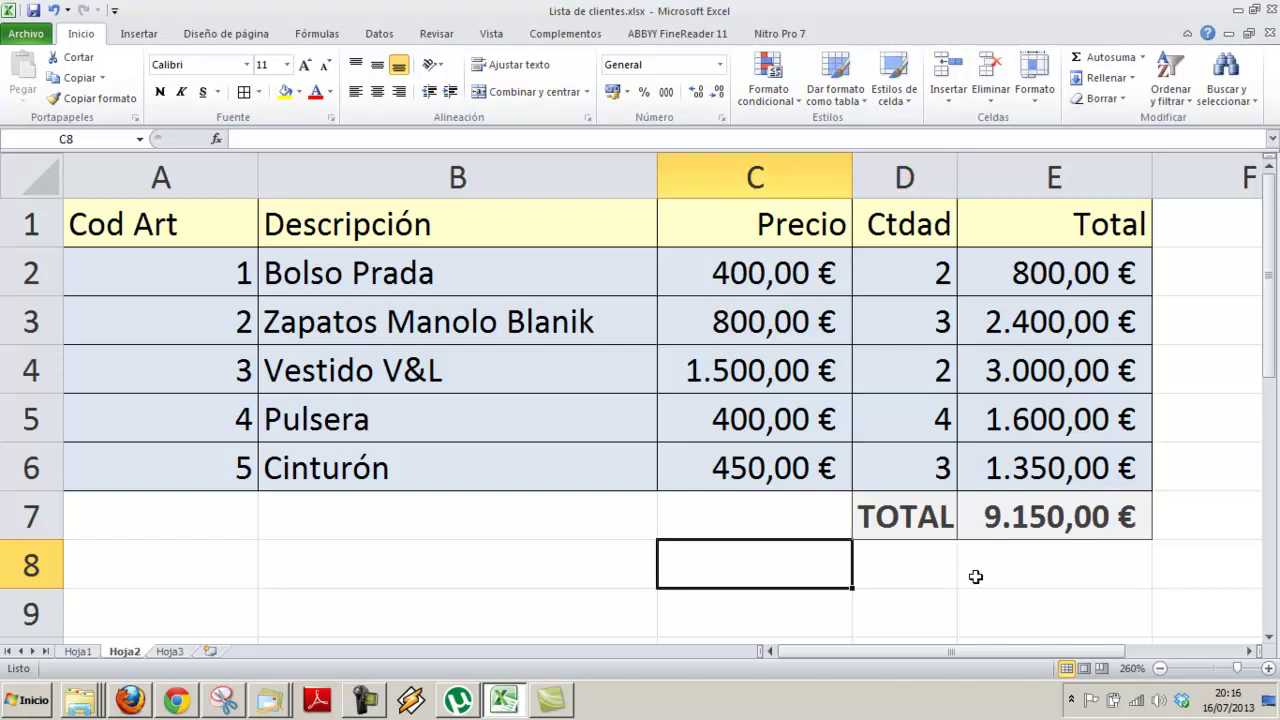
{"action": "type", "text": "DTO"}
{"action": "key", "text": "Tab"}
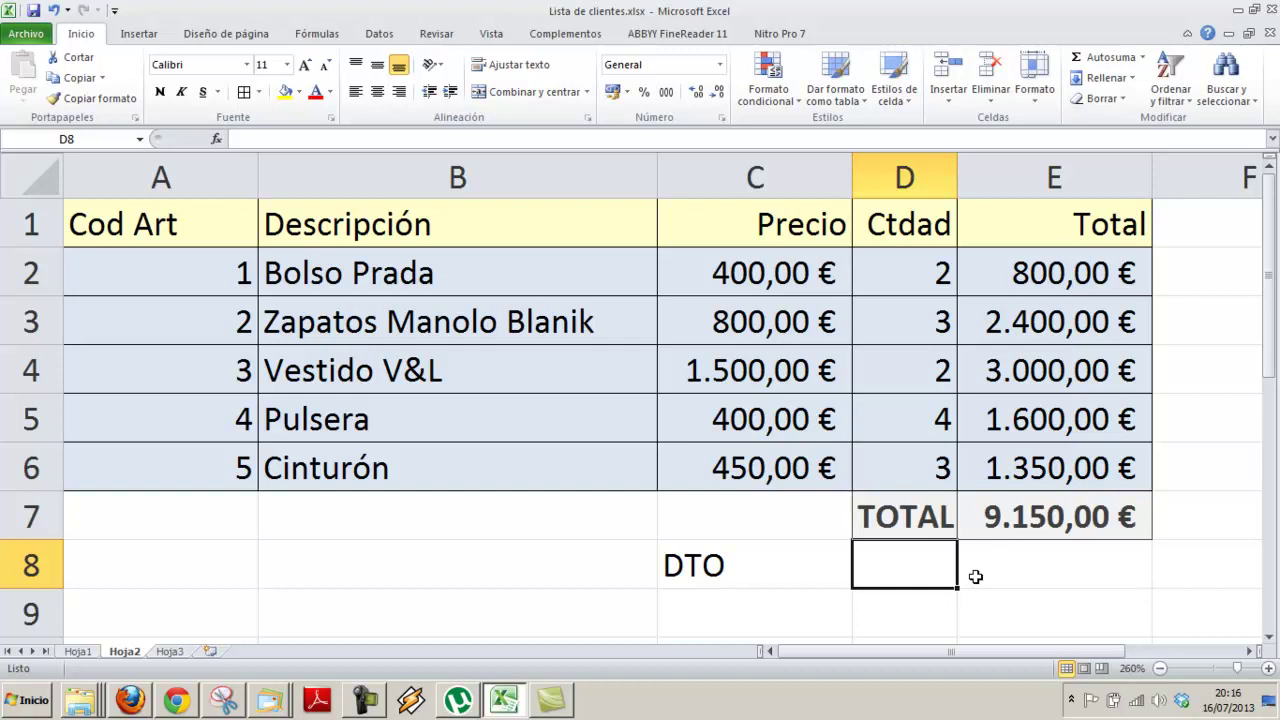
{"action": "type", "text": "10%"}
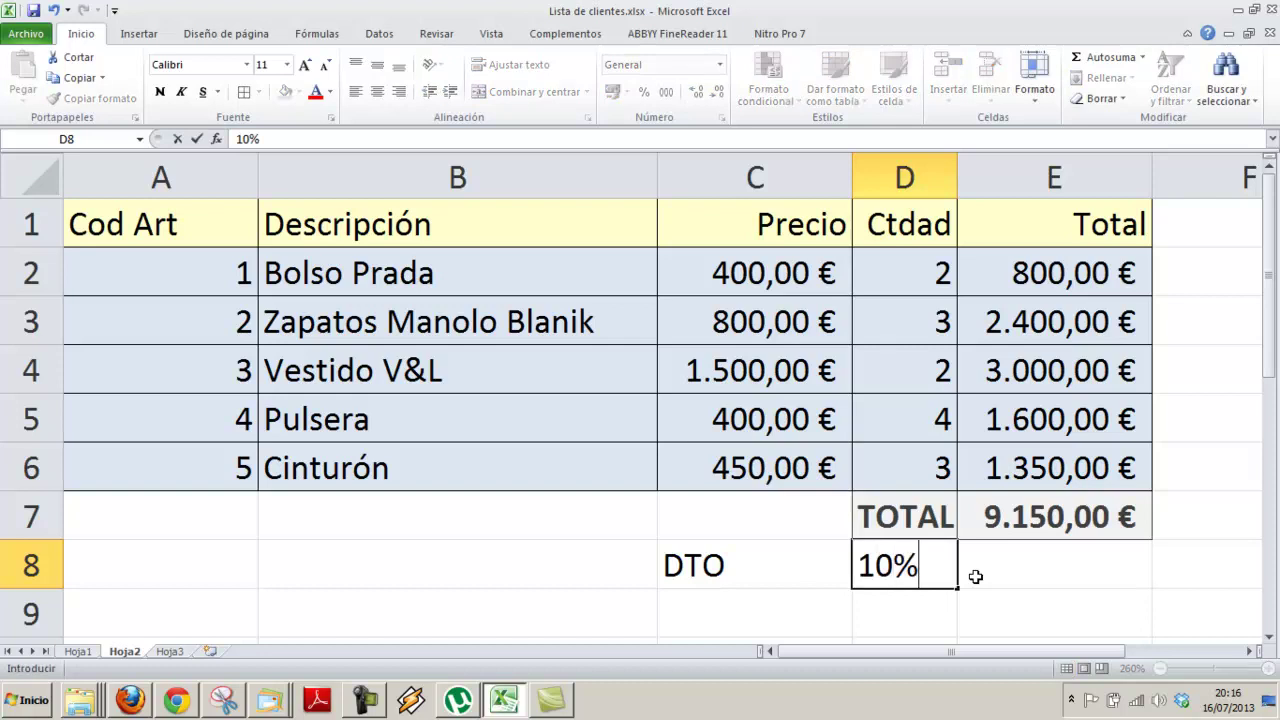
{"action": "key", "text": "Return"}
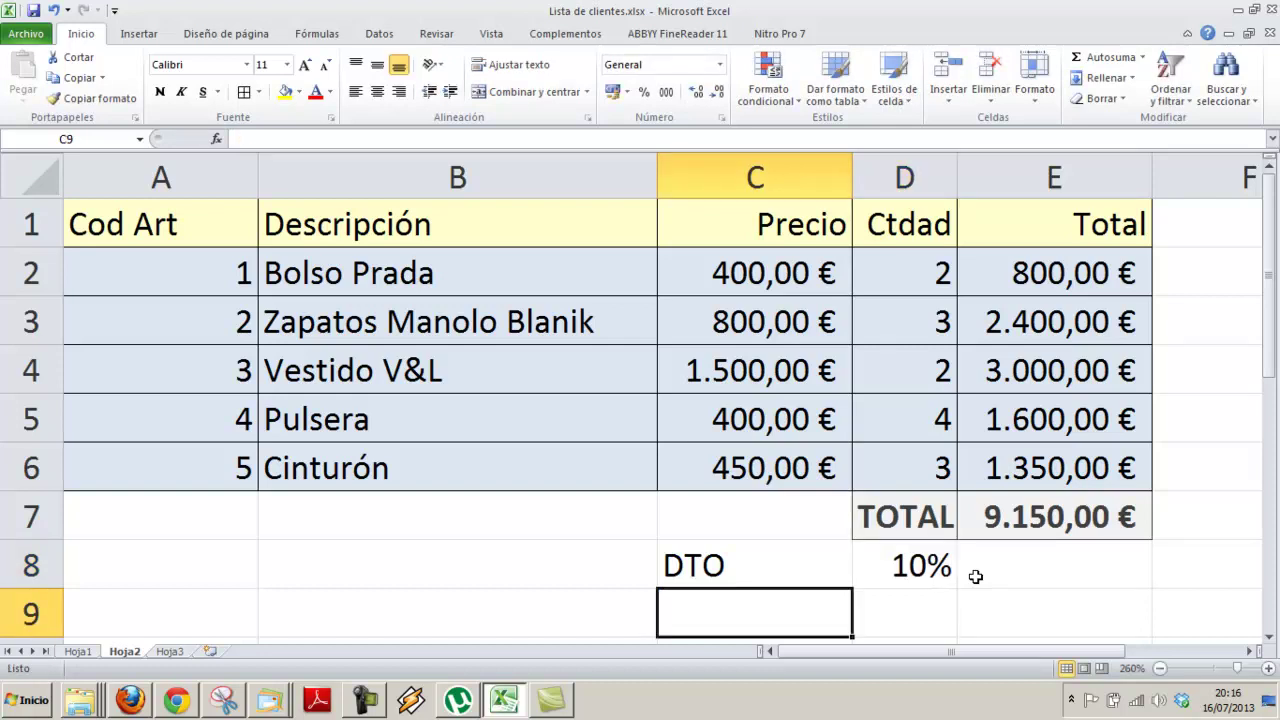
{"action": "left_click", "coordinate": [975, 577]}
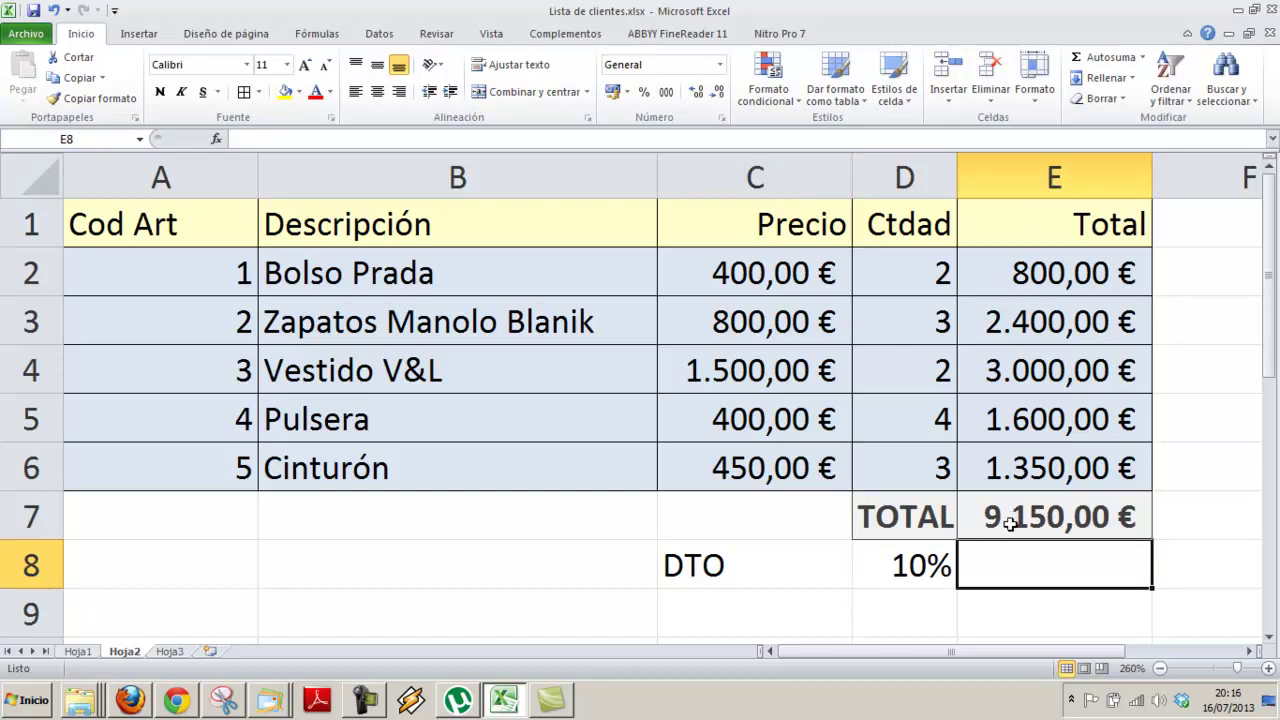
Enter =D8*E7 in E8 so the 10% discount shows 915,00 €
{"action": "type", "text": "="}
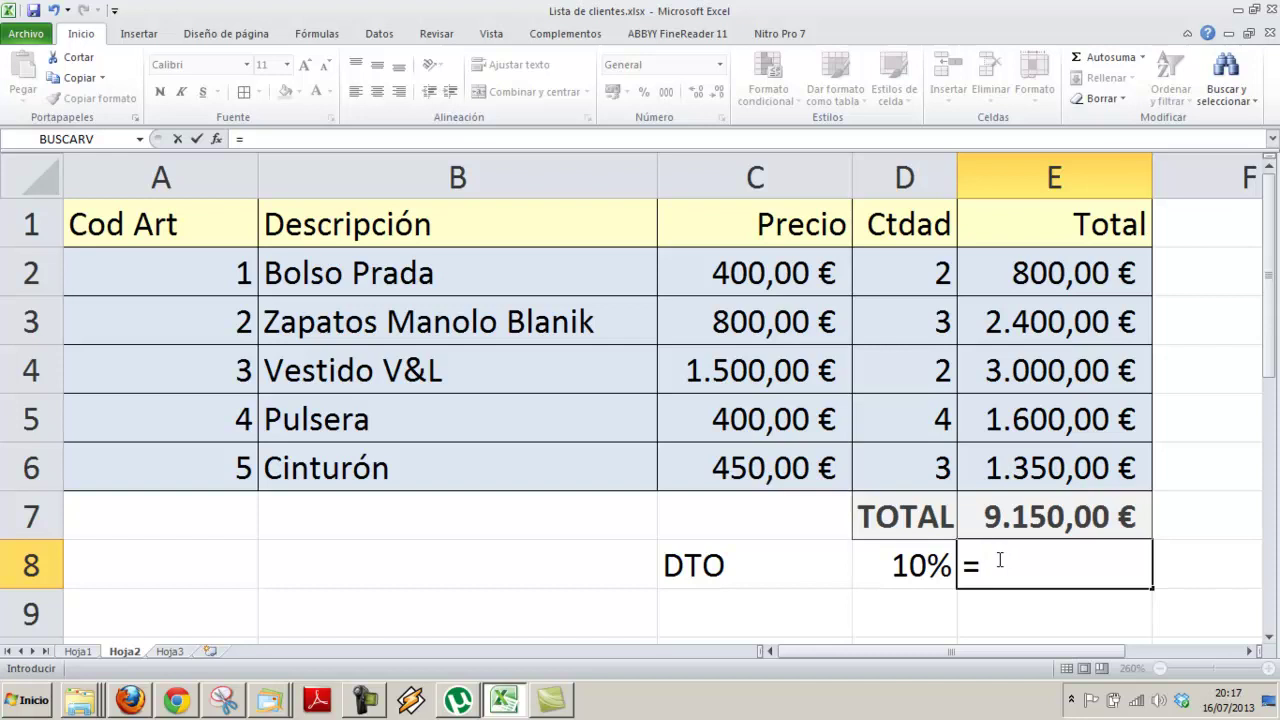
{"action": "left_click", "coordinate": [899, 566]}
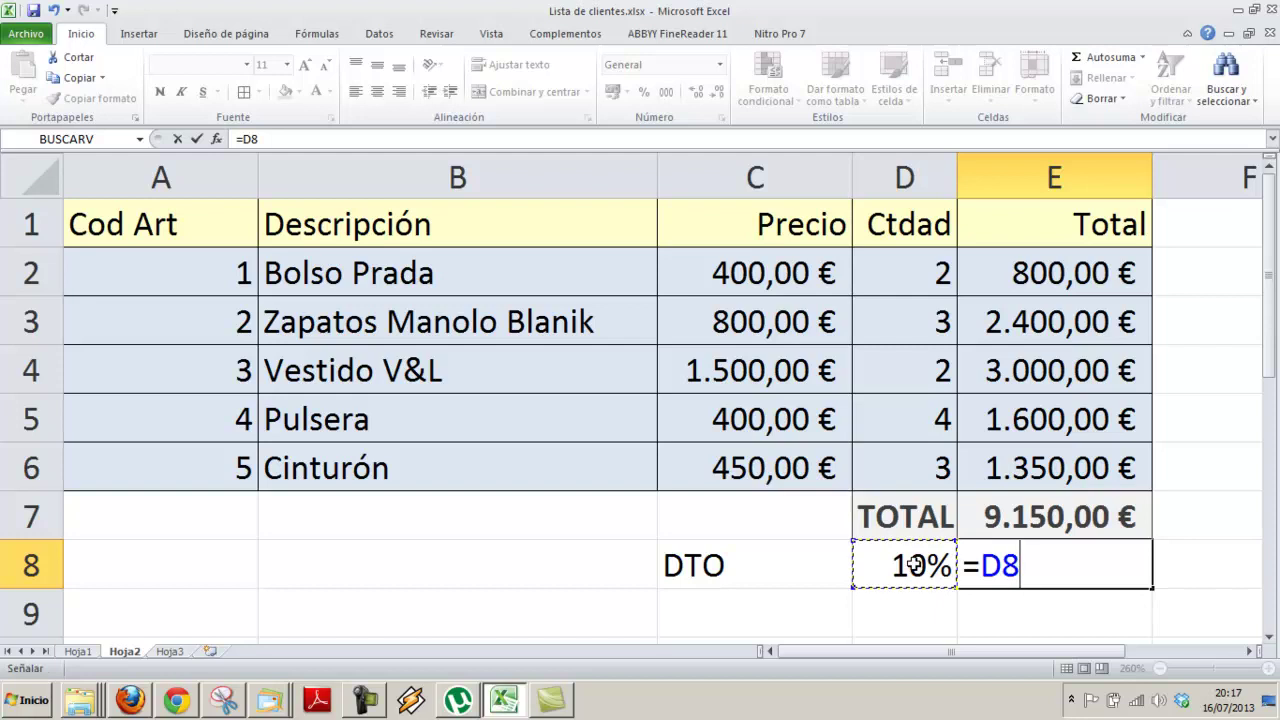
{"action": "type", "text": "*"}
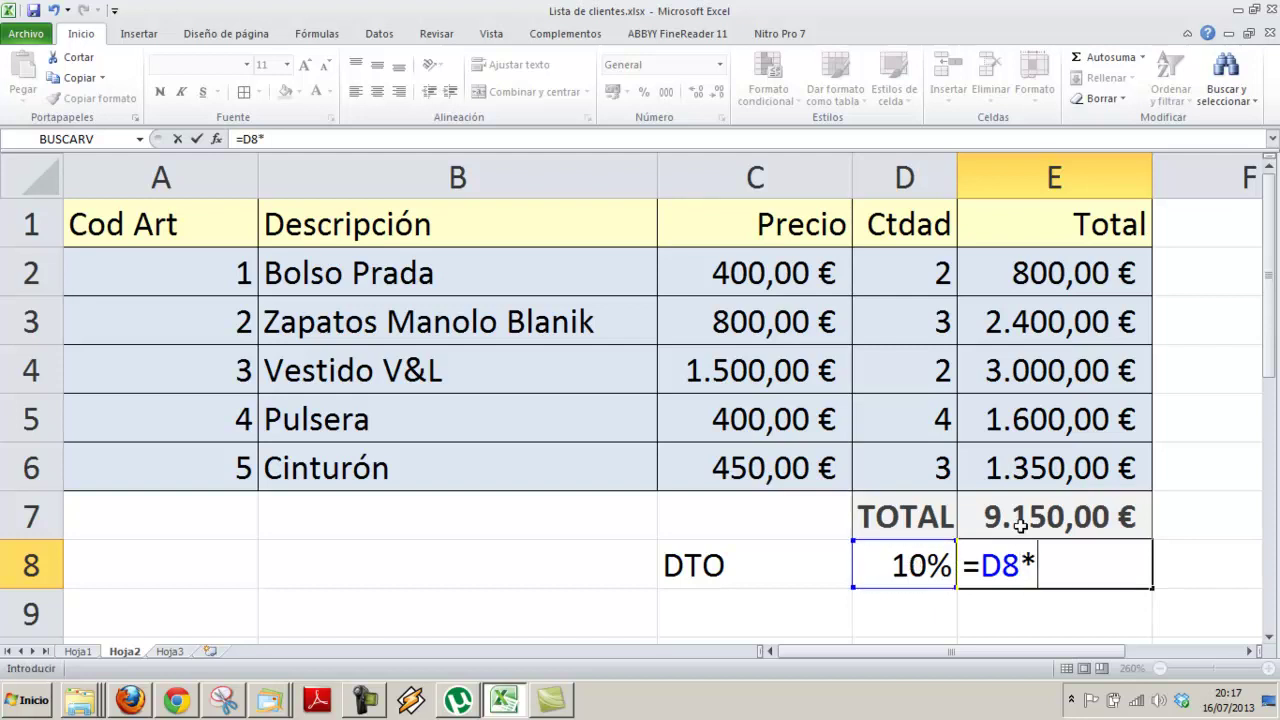
{"action": "left_click", "coordinate": [1013, 524]}
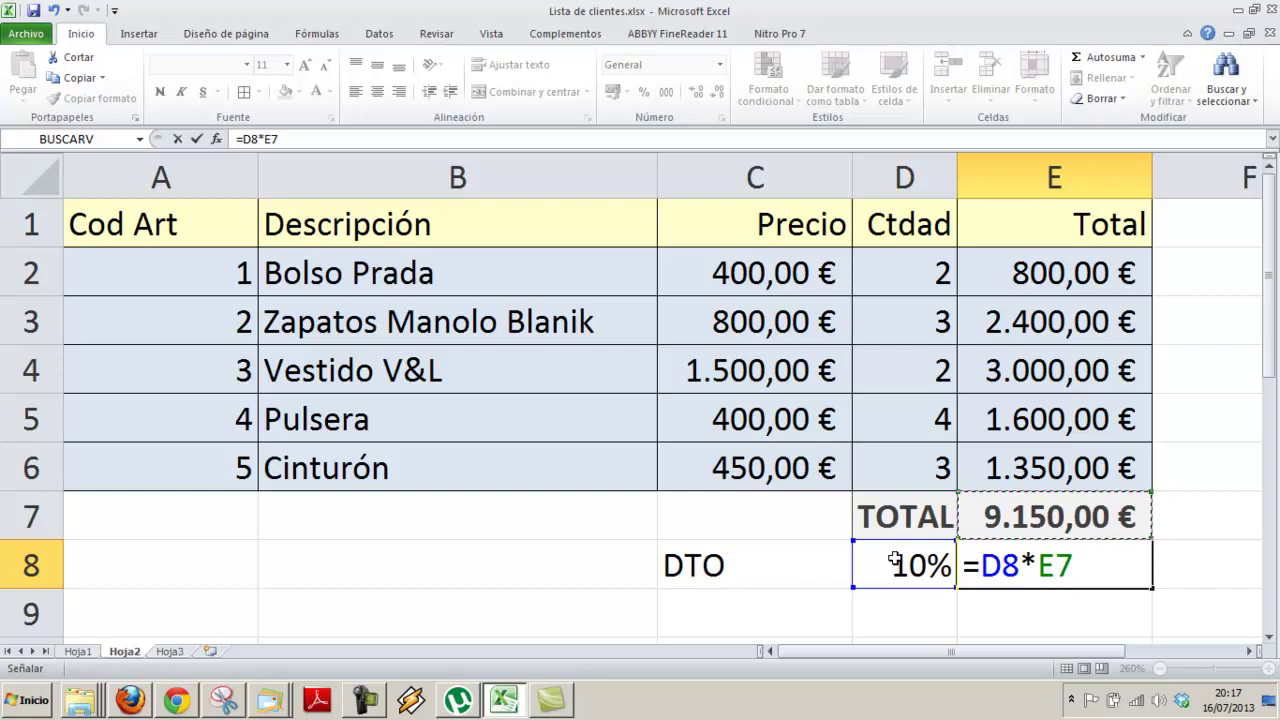
{"action": "key", "text": "Return"}
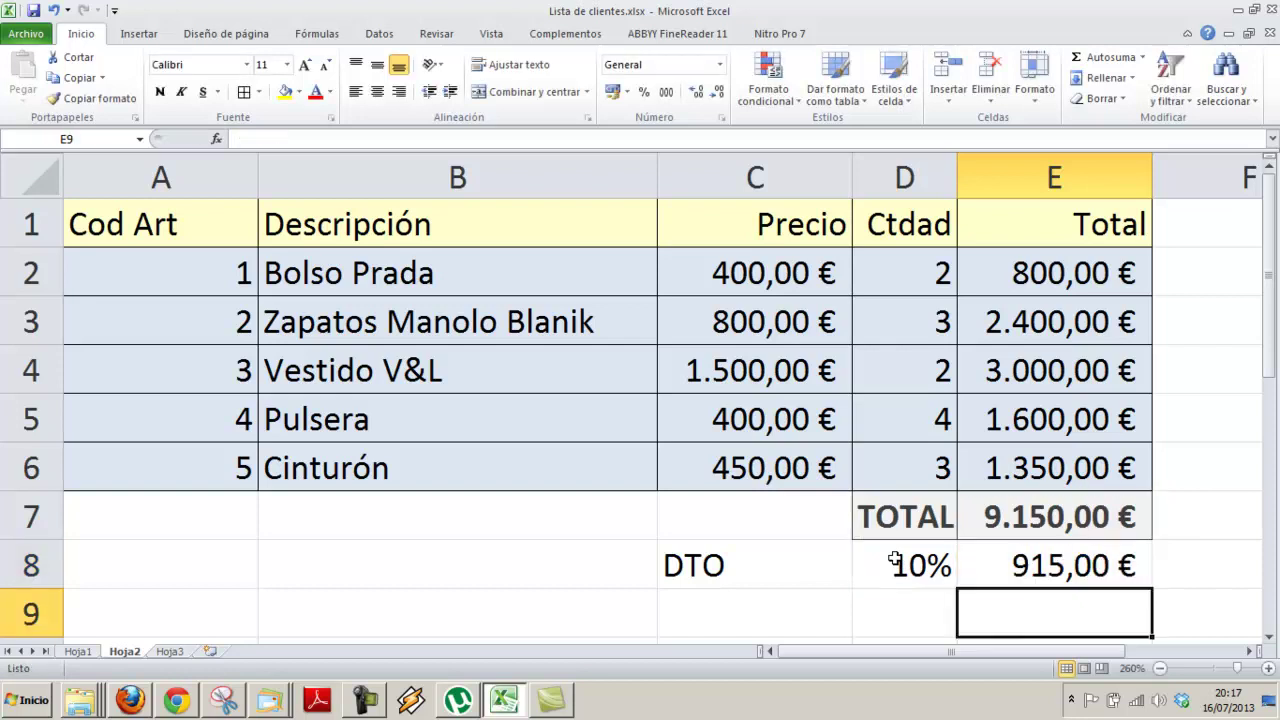
Change the DTO rate in D8 to 20%
{"action": "left_click", "coordinate": [899, 566]}
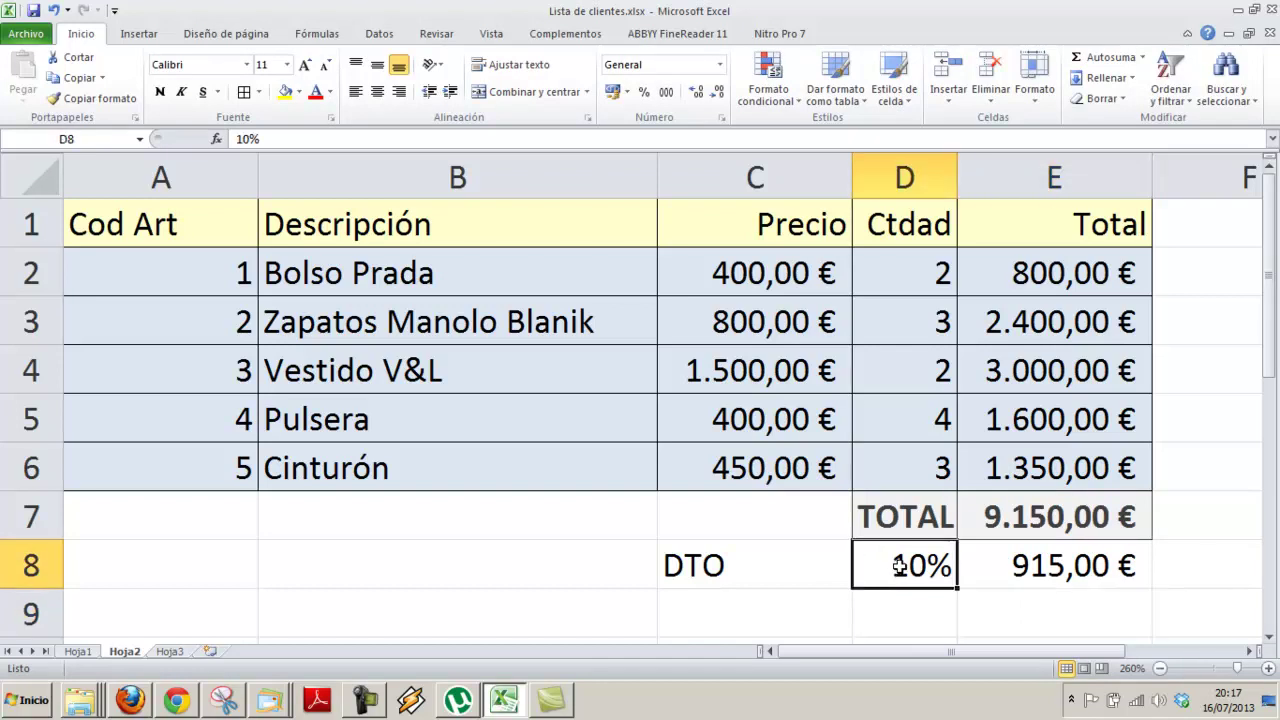
{"action": "type", "text": "20"}
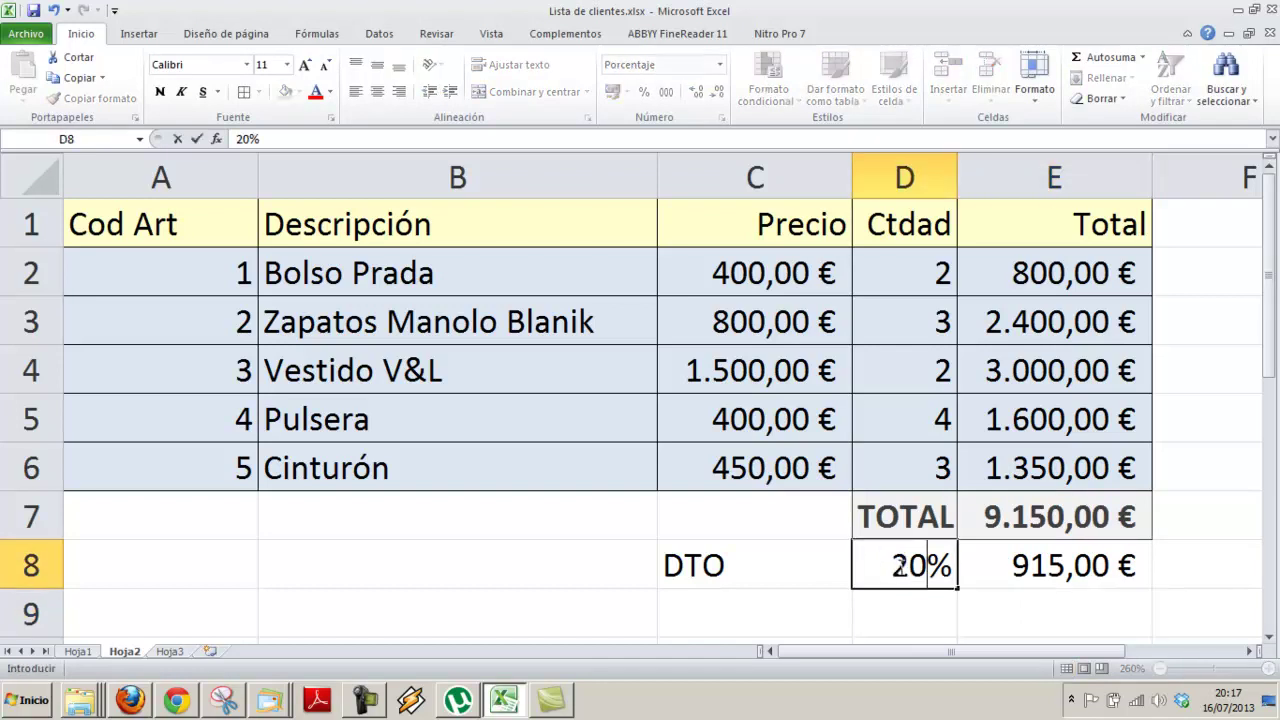
{"action": "type", "text": "%"}
{"action": "key", "text": "Return"}
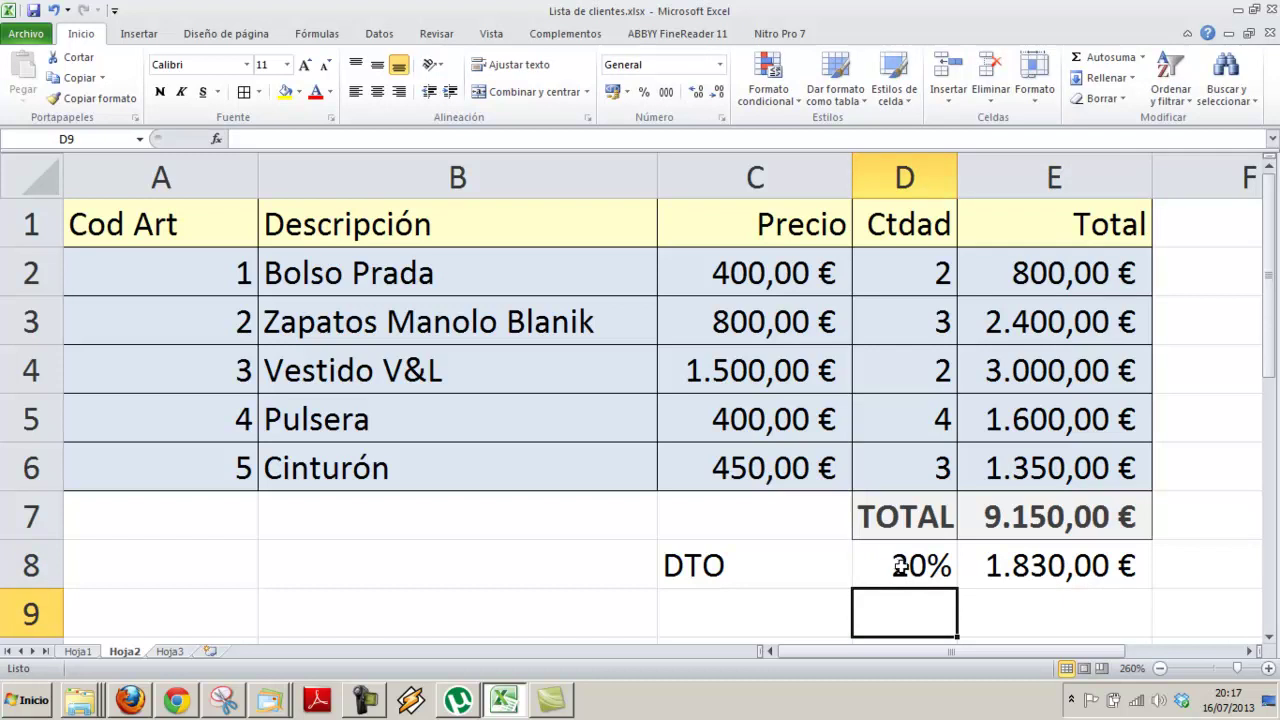
Clear E8 and rebuild the discount formula as =D8*E7
{"action": "left_click", "coordinate": [1000, 566]}
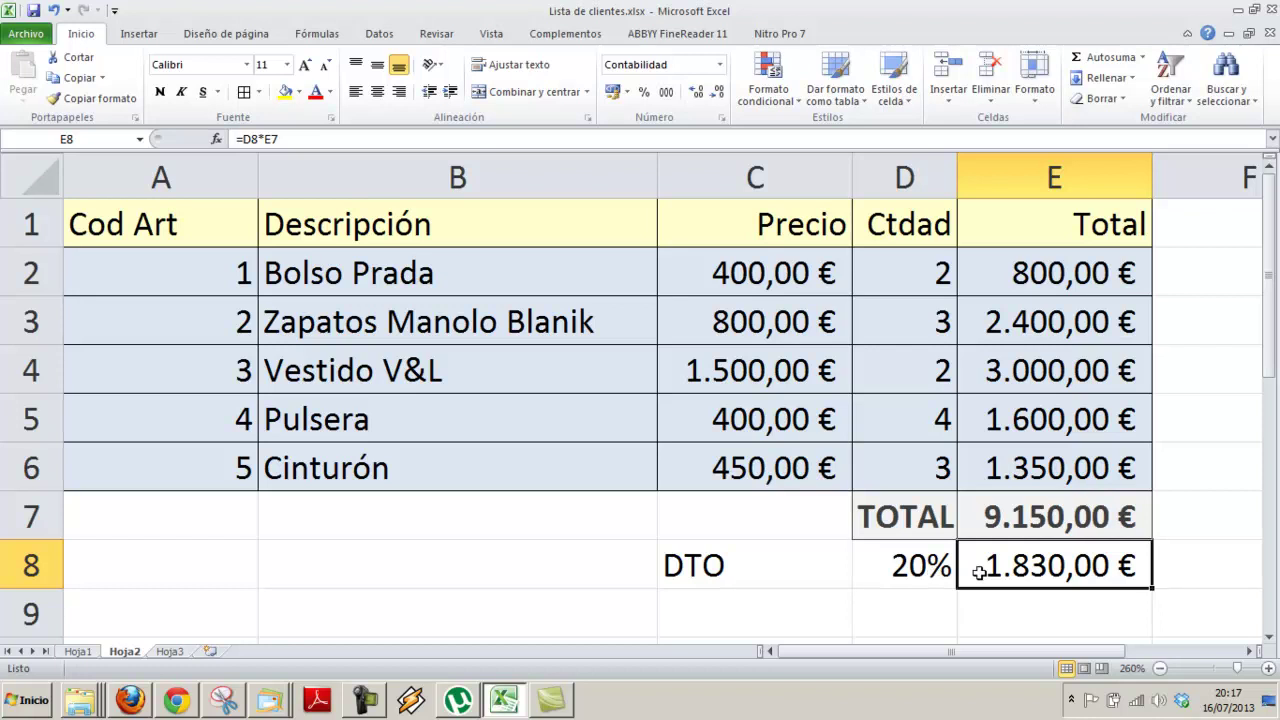
{"action": "key", "text": "Delete"}
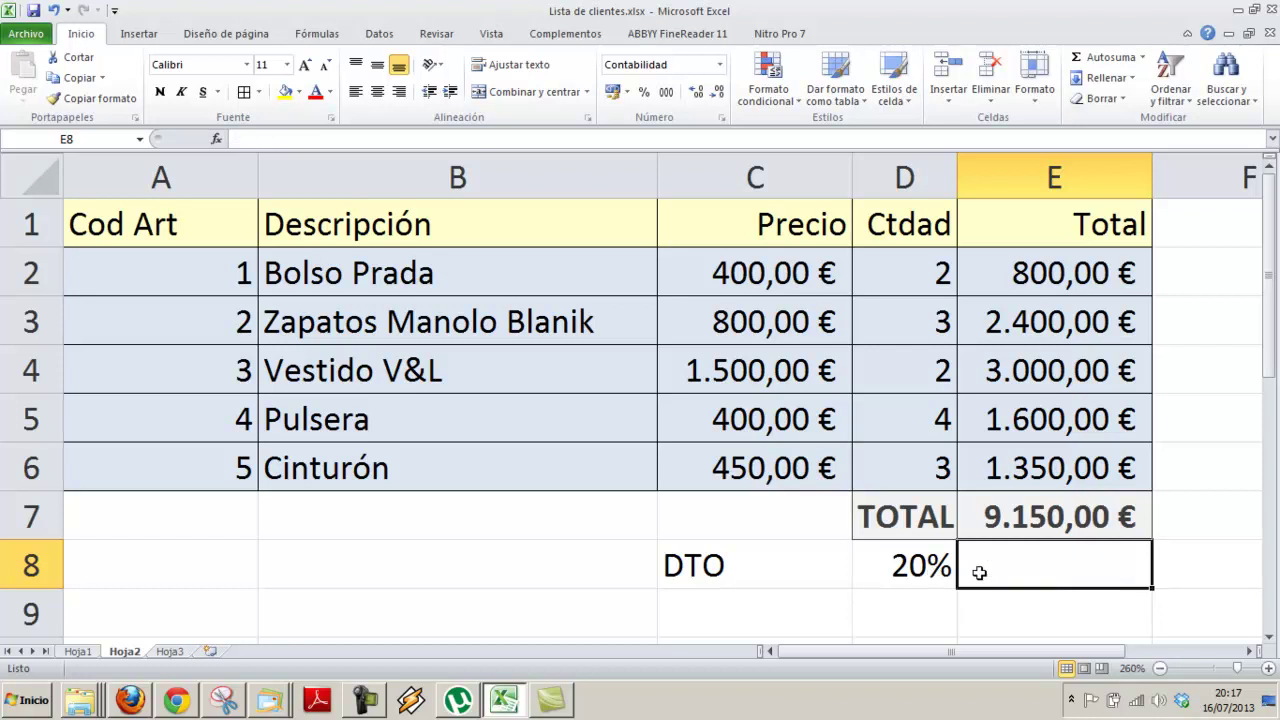
{"action": "type", "text": "="}
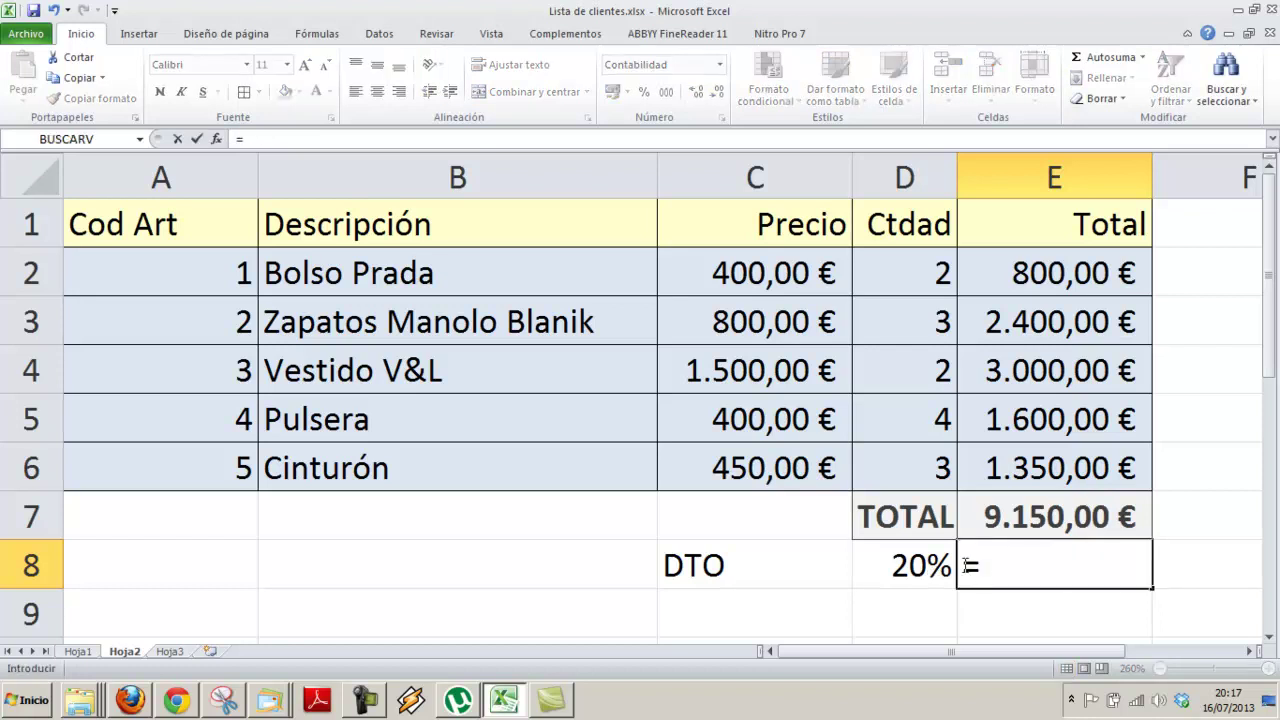
{"action": "left_click", "coordinate": [898, 563]}
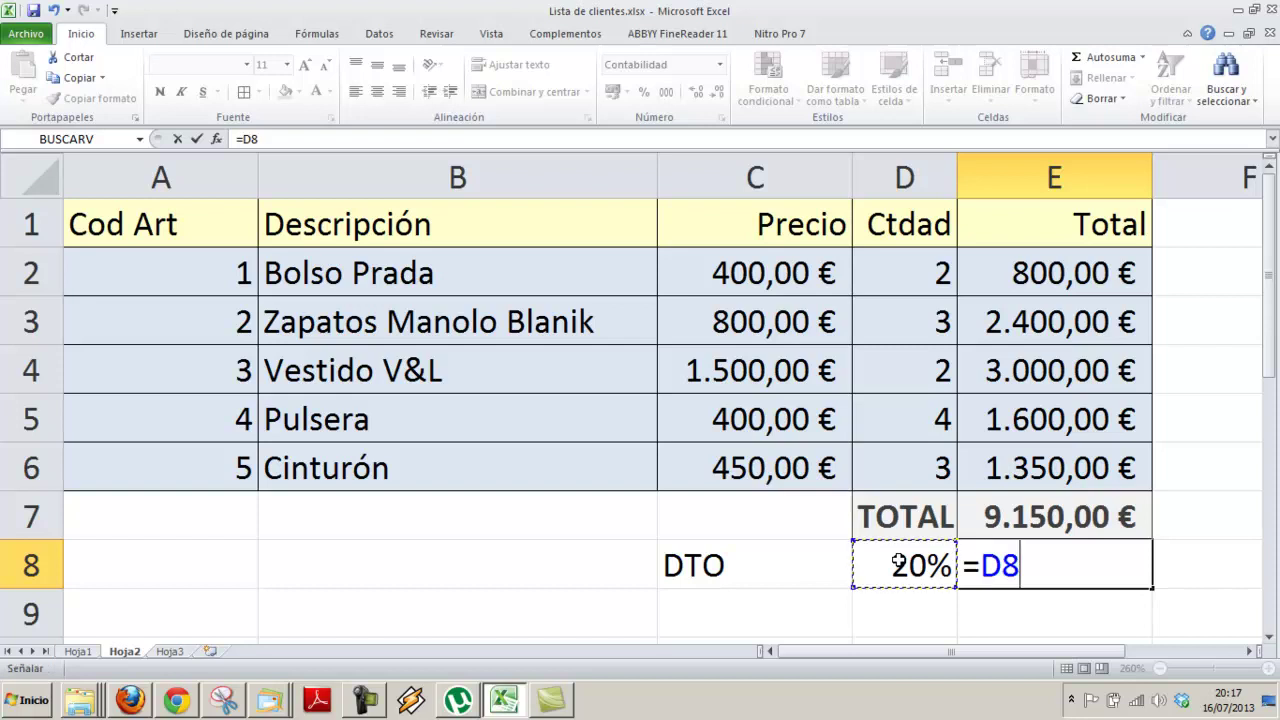
{"action": "type", "text": "*"}
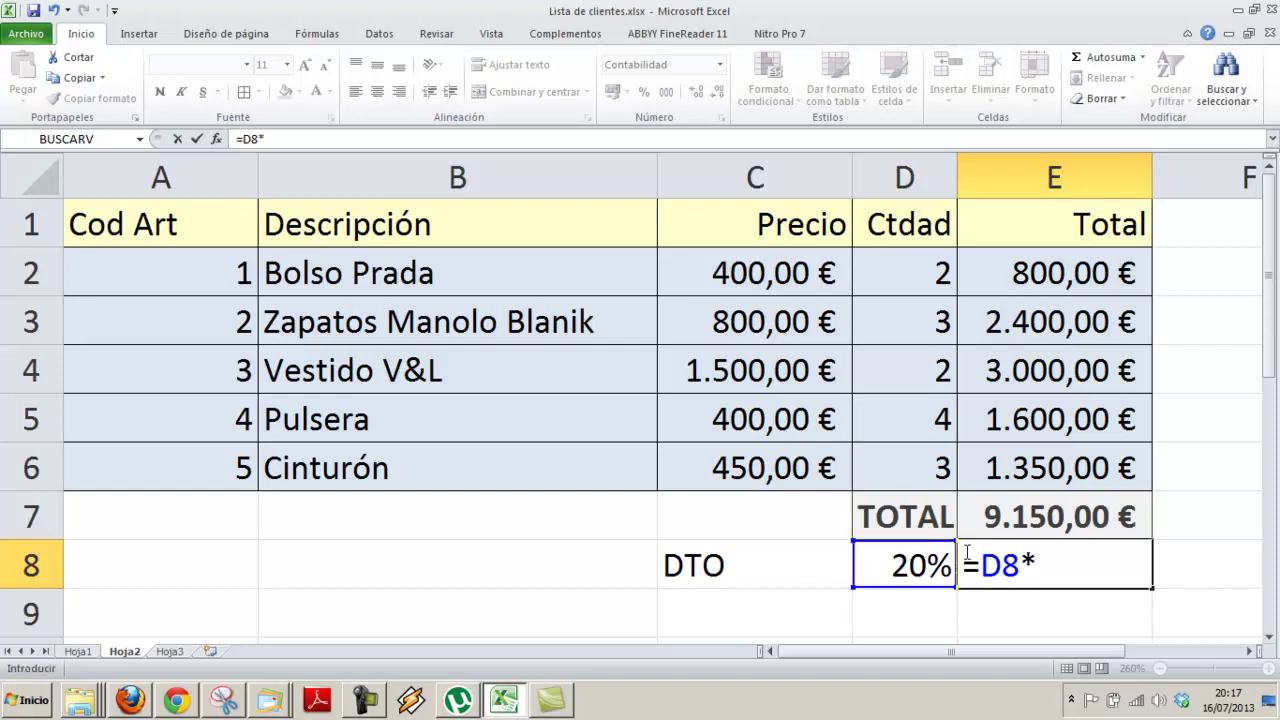
{"action": "left_click", "coordinate": [1069, 520]}
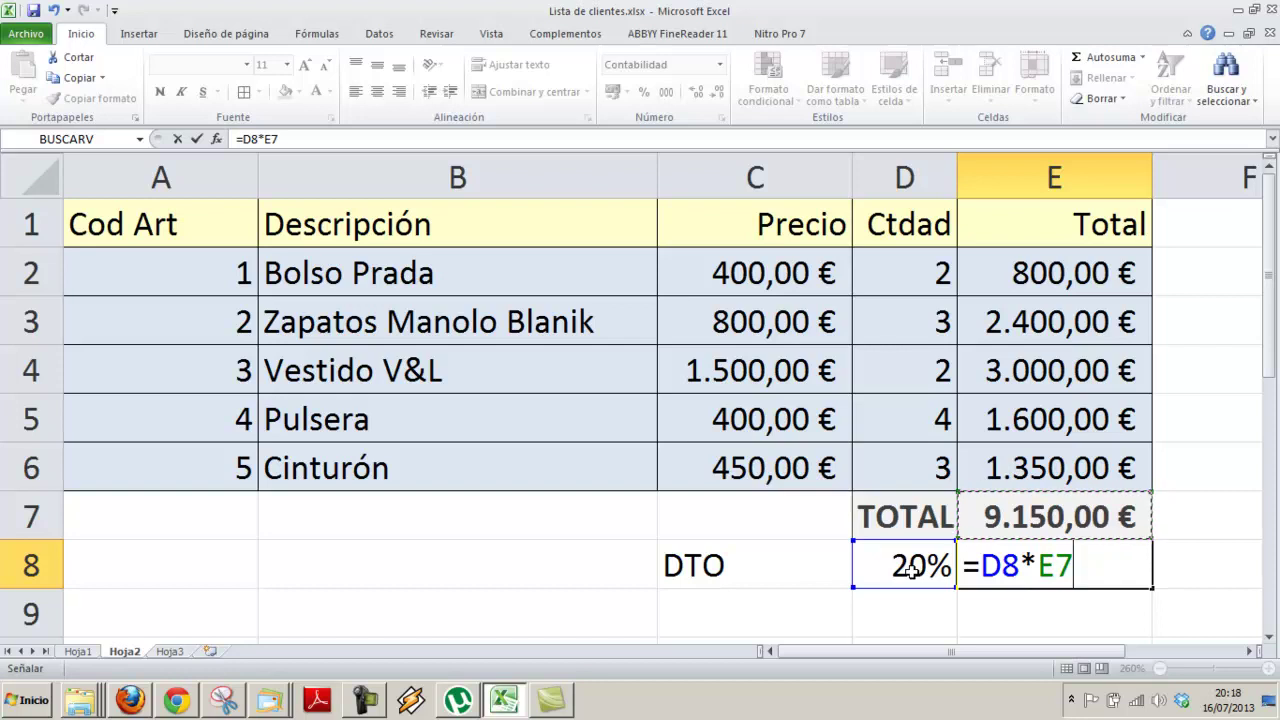
Confirm the rebuilt discount formula and label C9 'TOTAL DTO'
{"action": "key", "text": "Return"}
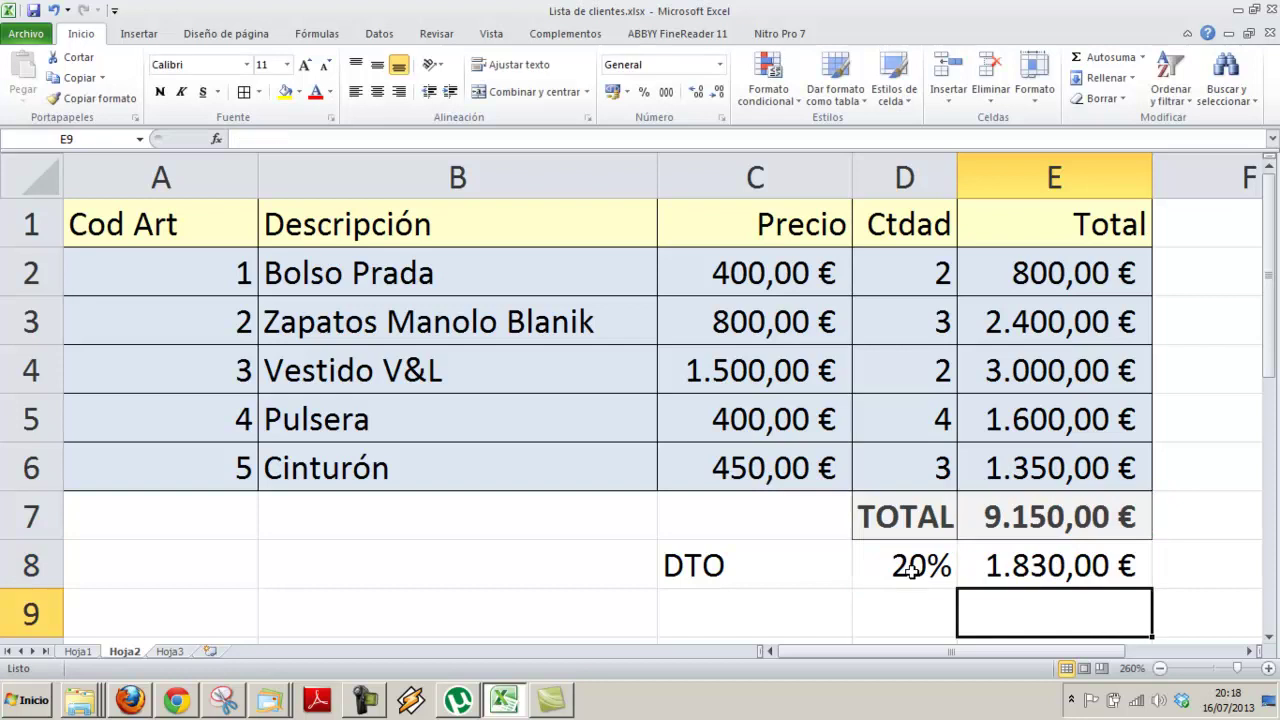
{"action": "key", "text": "Left"}
{"action": "key", "text": "Left"}
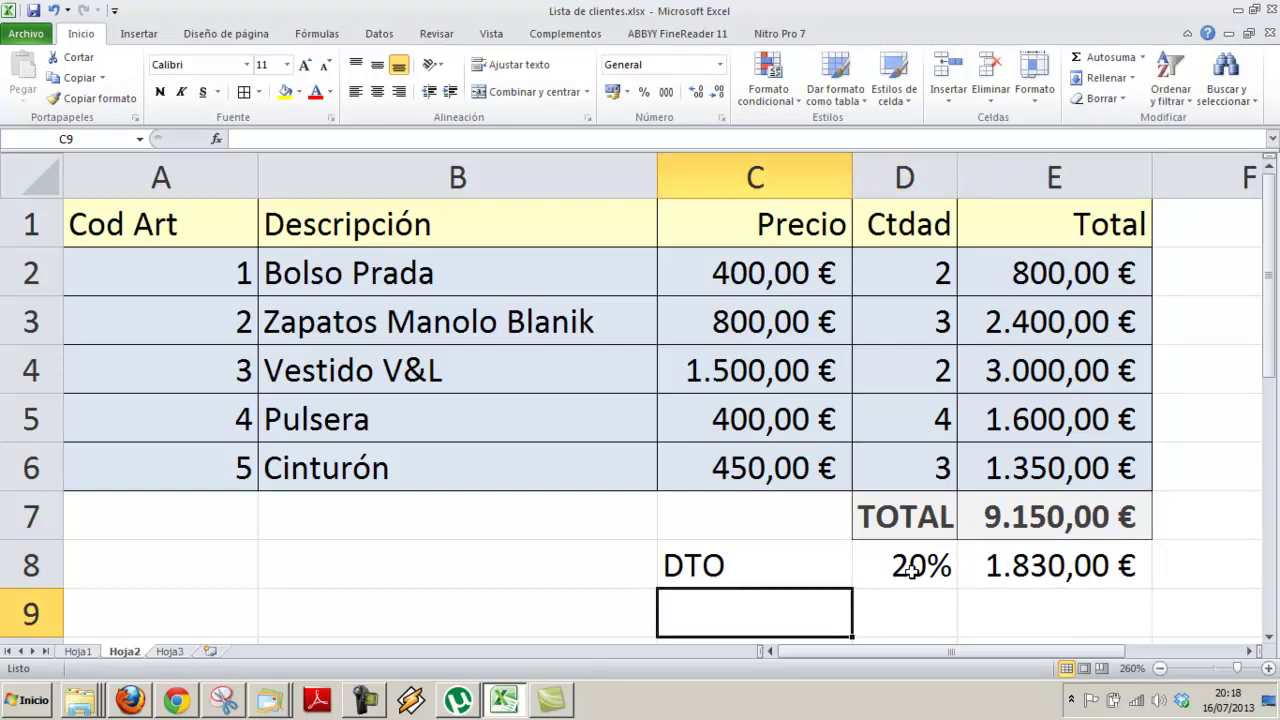
{"action": "type", "text": "TO"}
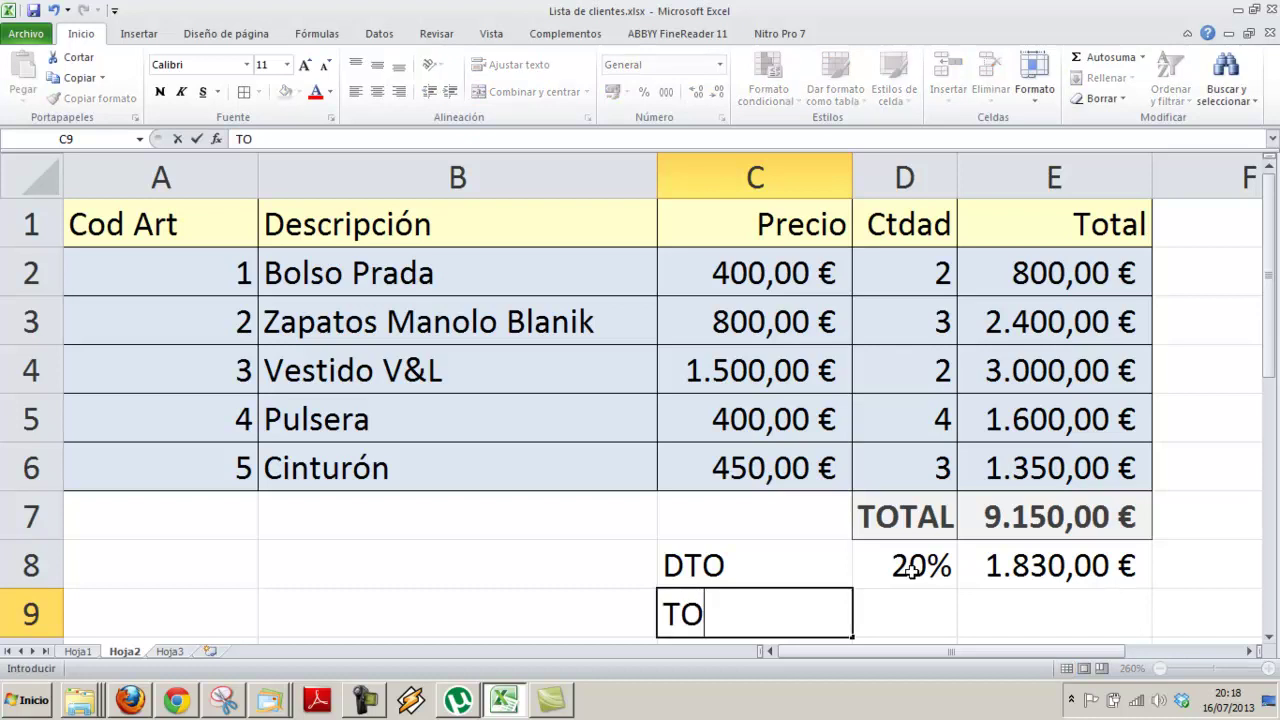
{"action": "type", "text": "TAL DTO"}
{"action": "key", "text": "Right"}
{"action": "key", "text": "Right"}
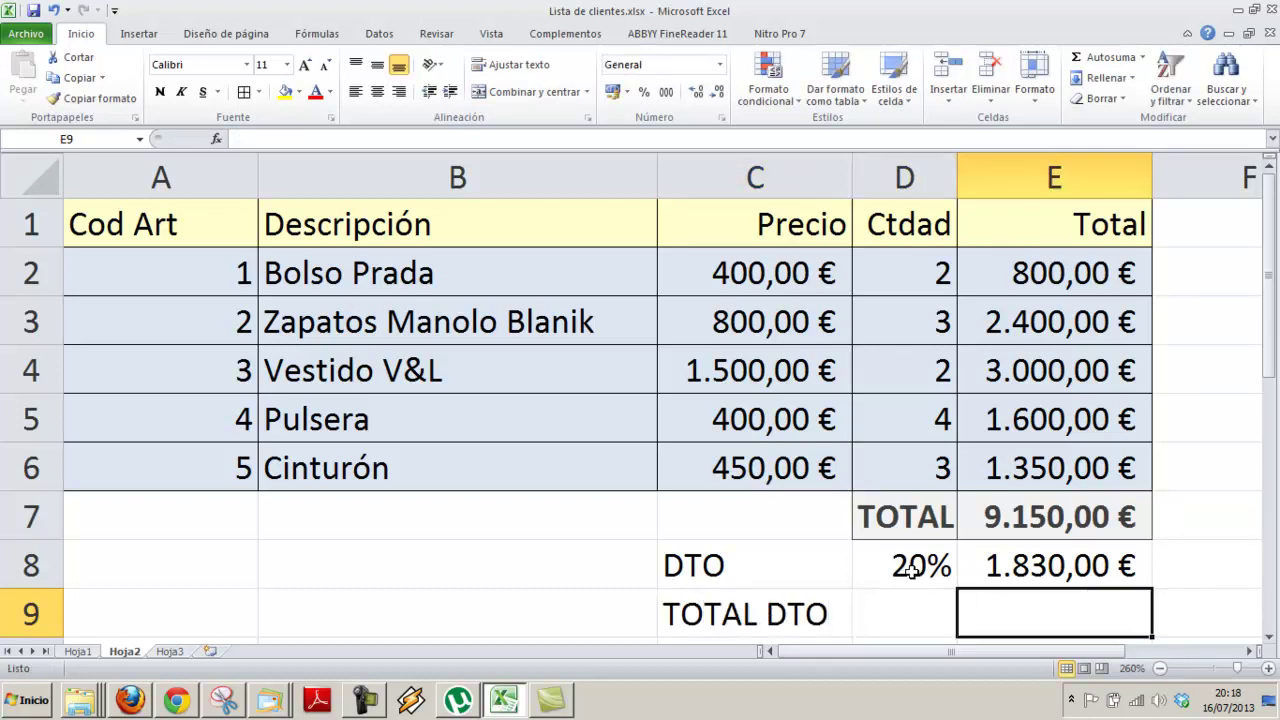
Make E9 compute =E7-E8, giving a 7.320,00 € net total
{"action": "type", "text": "="}
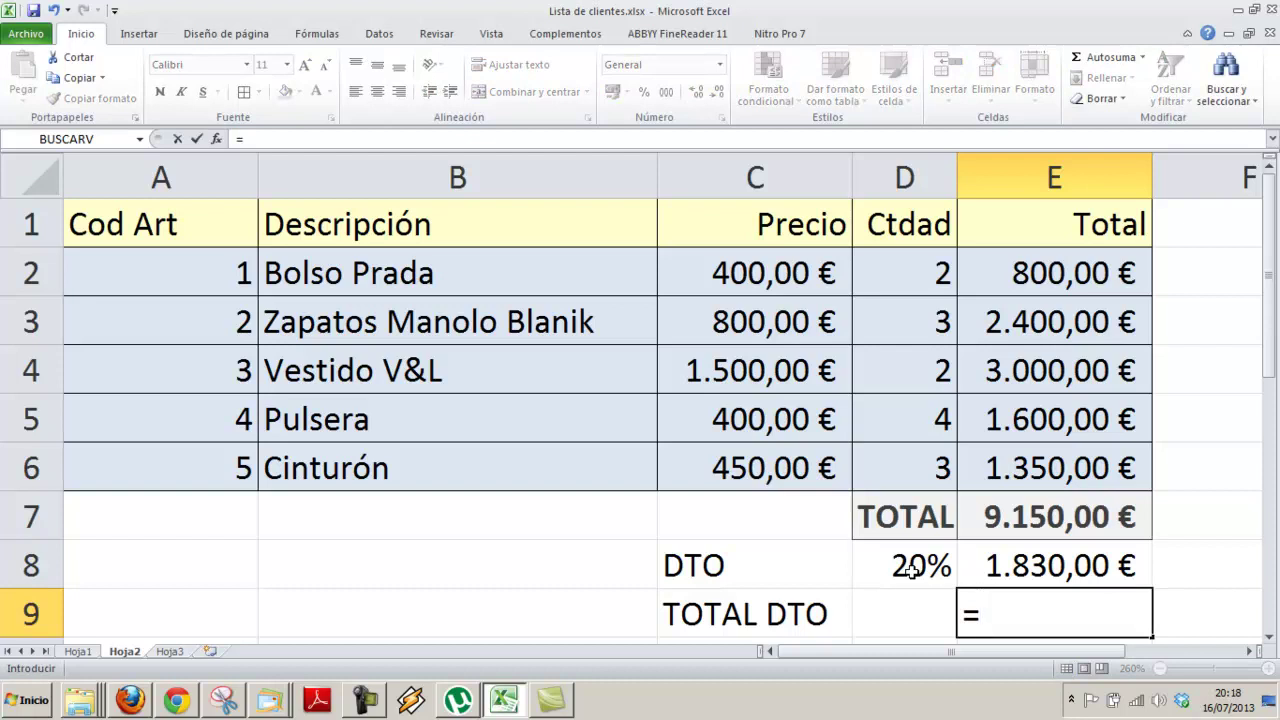
{"action": "left_click", "coordinate": [1008, 516]}
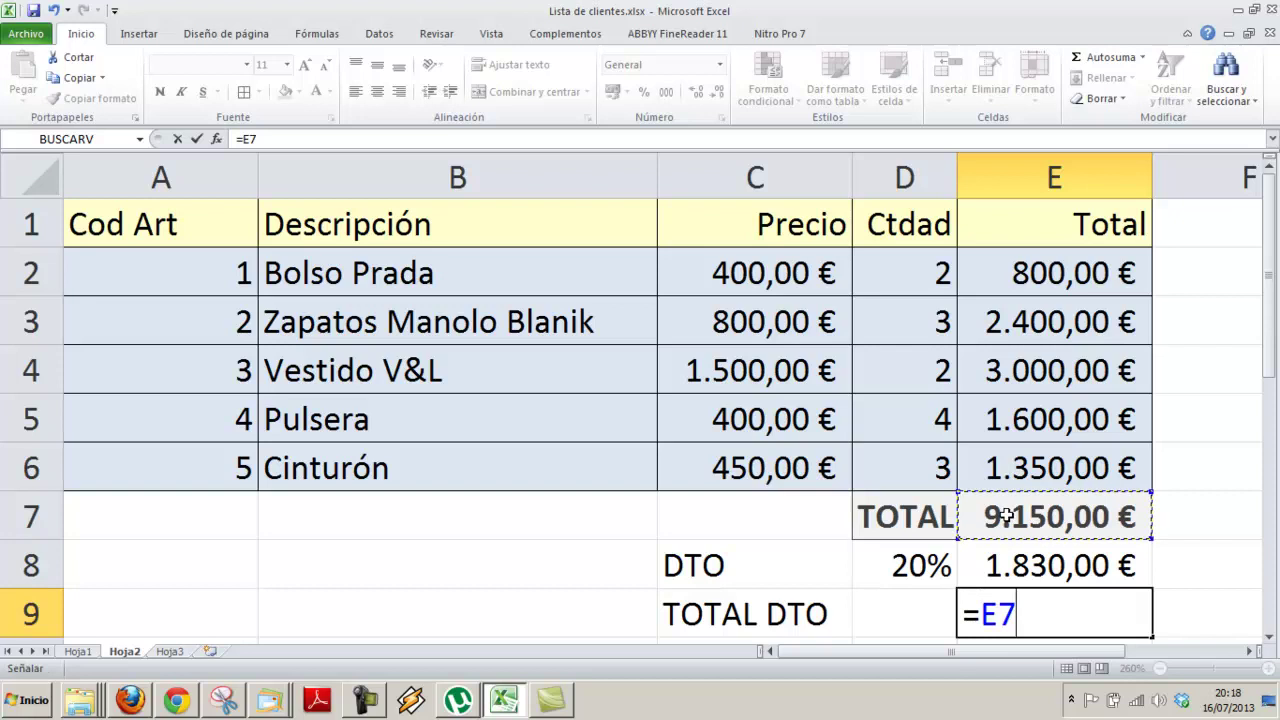
{"action": "type", "text": "-"}
{"action": "left_click", "coordinate": [1030, 564]}
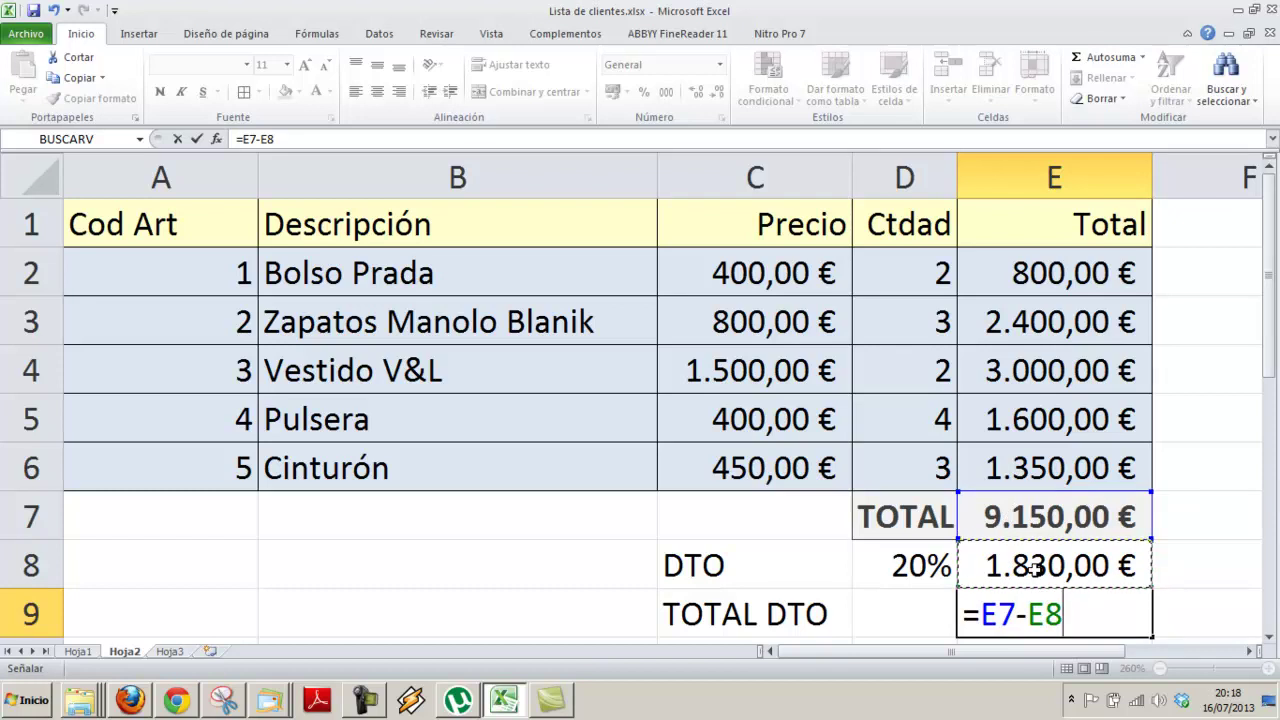
{"action": "key", "text": "Return"}
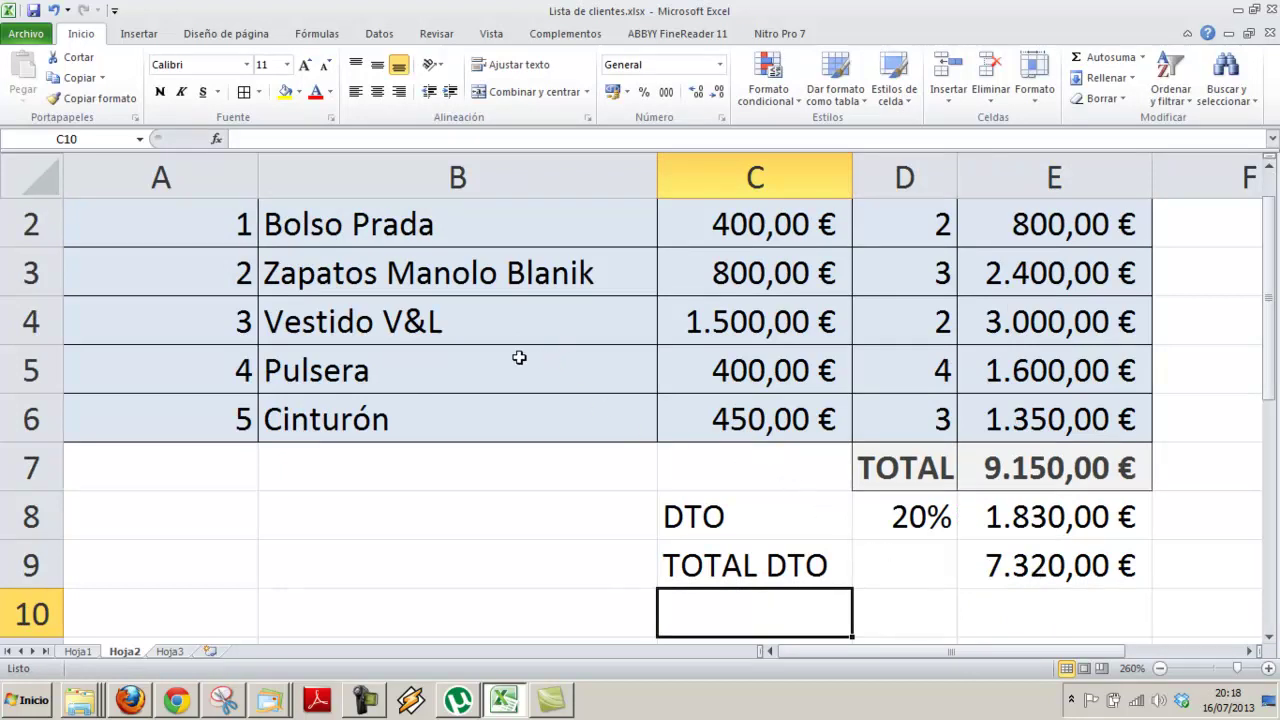
{"action": "scroll", "coordinate": [517, 354], "scroll_direction": "up", "scroll_amount": 1}
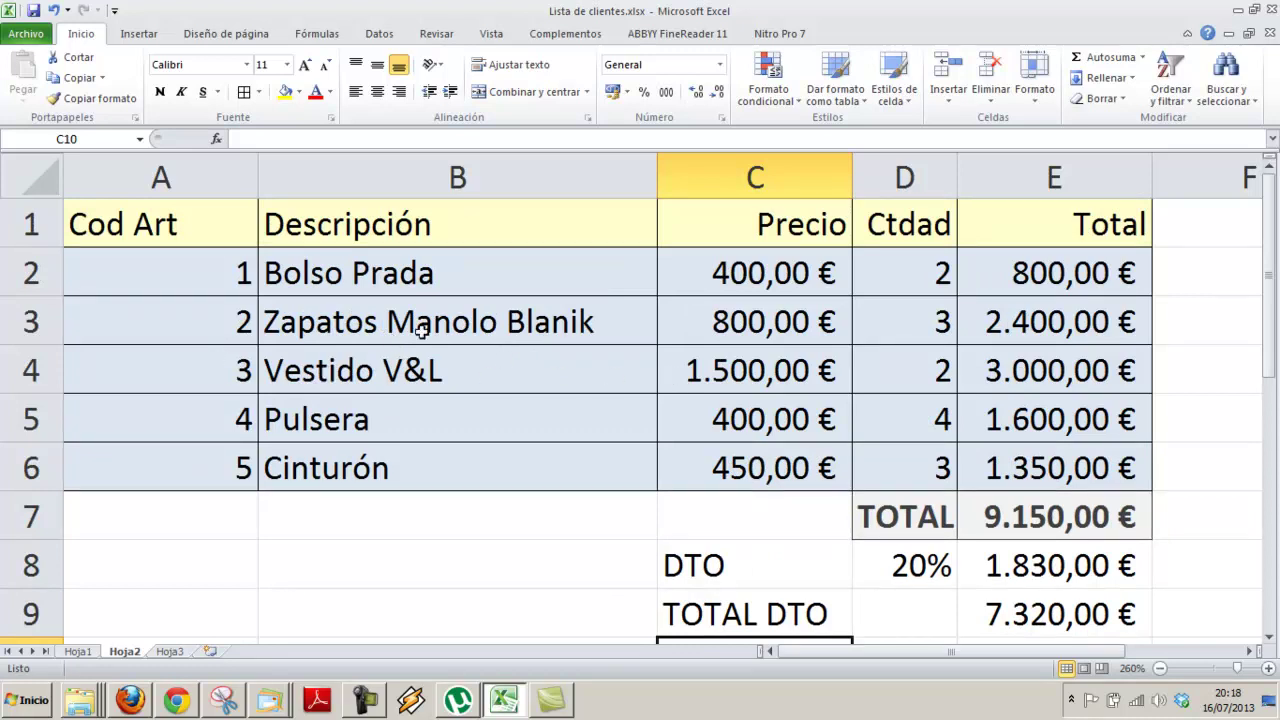
Set the Zapatos Manolo Blanik quantity in D3 to 4
{"action": "left_click", "coordinate": [890, 322]}
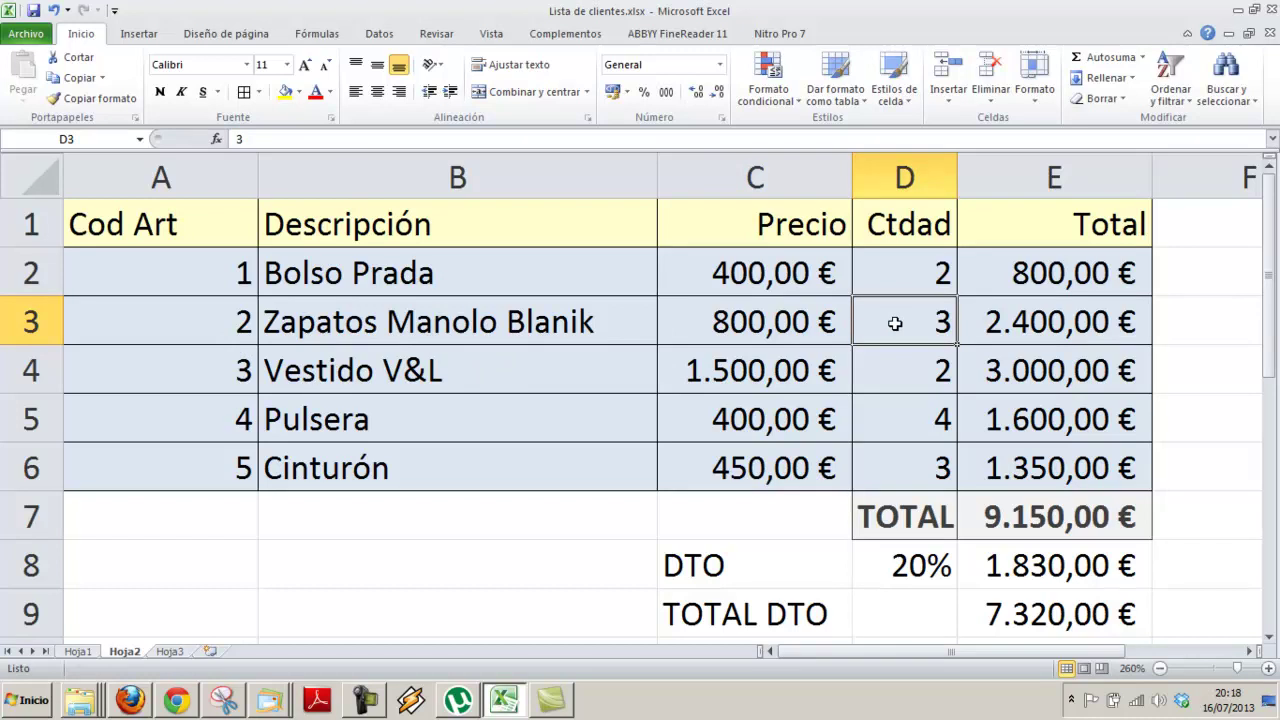
{"action": "type", "text": "4"}
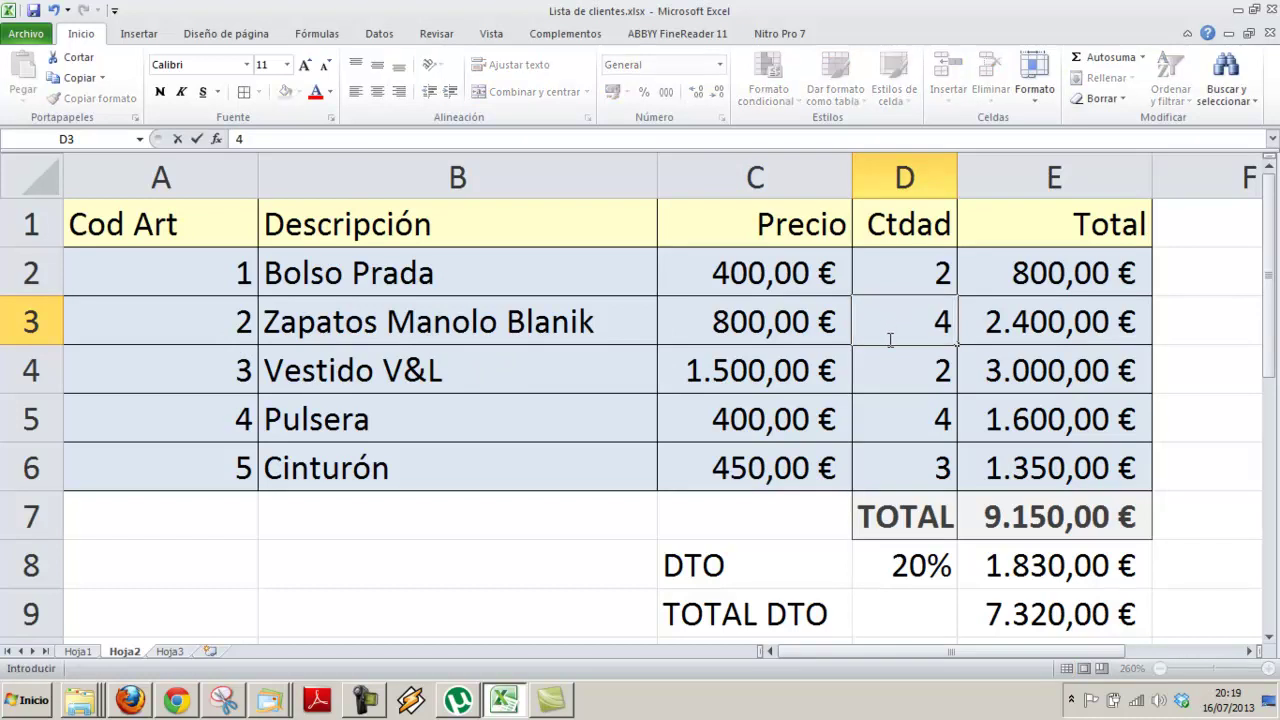
{"action": "key", "text": "Return"}
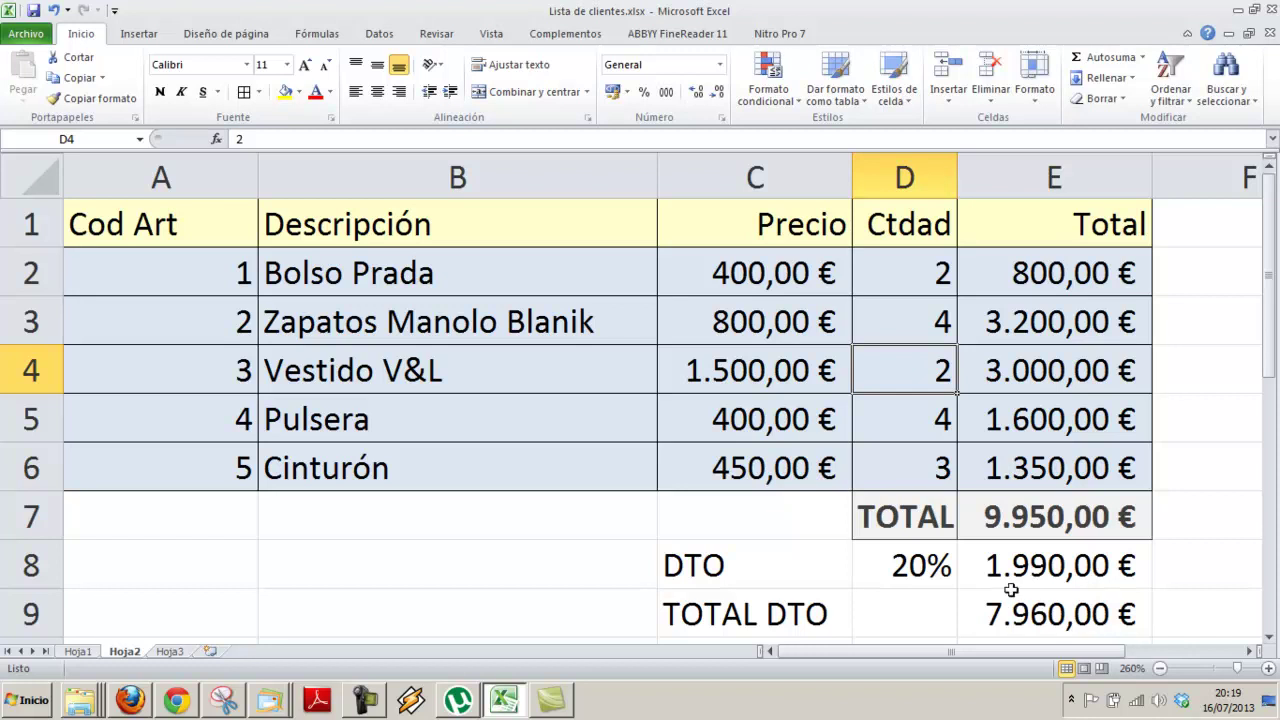
Apply the light turquoise 20% - Énfasis5 cell style to D8:E9
{"action": "left_click_drag", "start_coordinate": [928, 558], "coordinate": [1028, 614]}
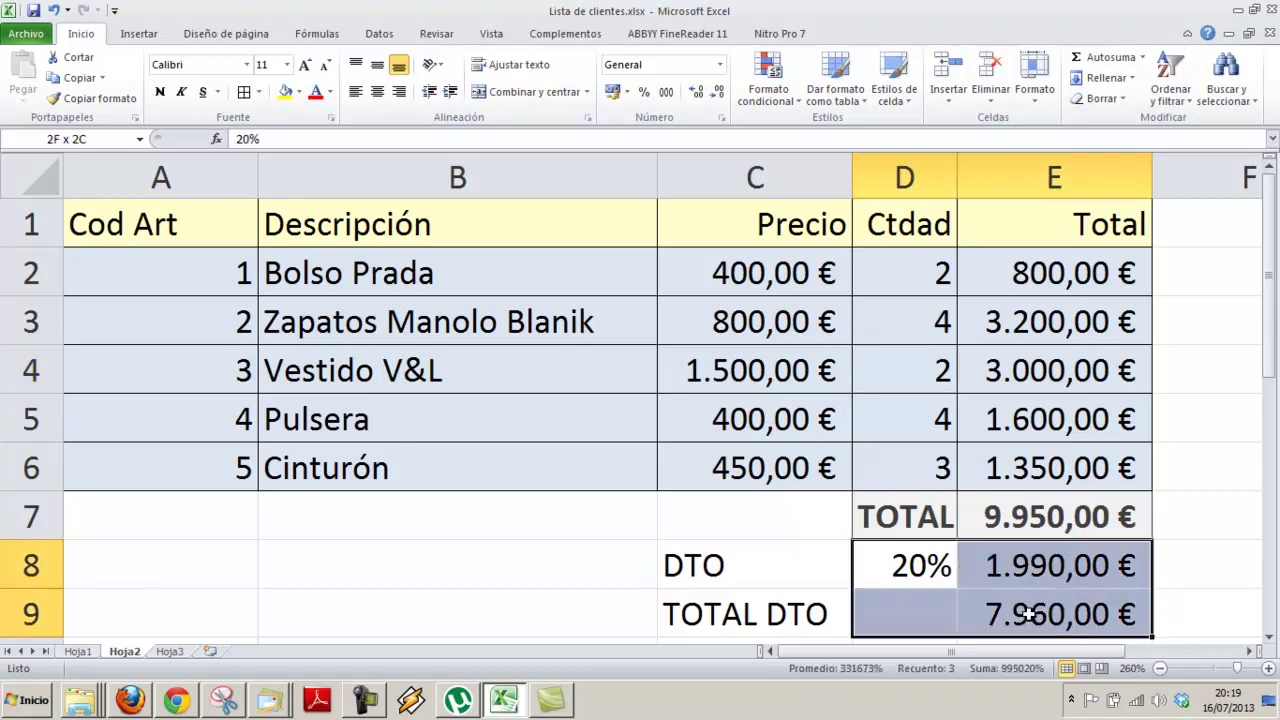
{"action": "left_click", "coordinate": [897, 100]}
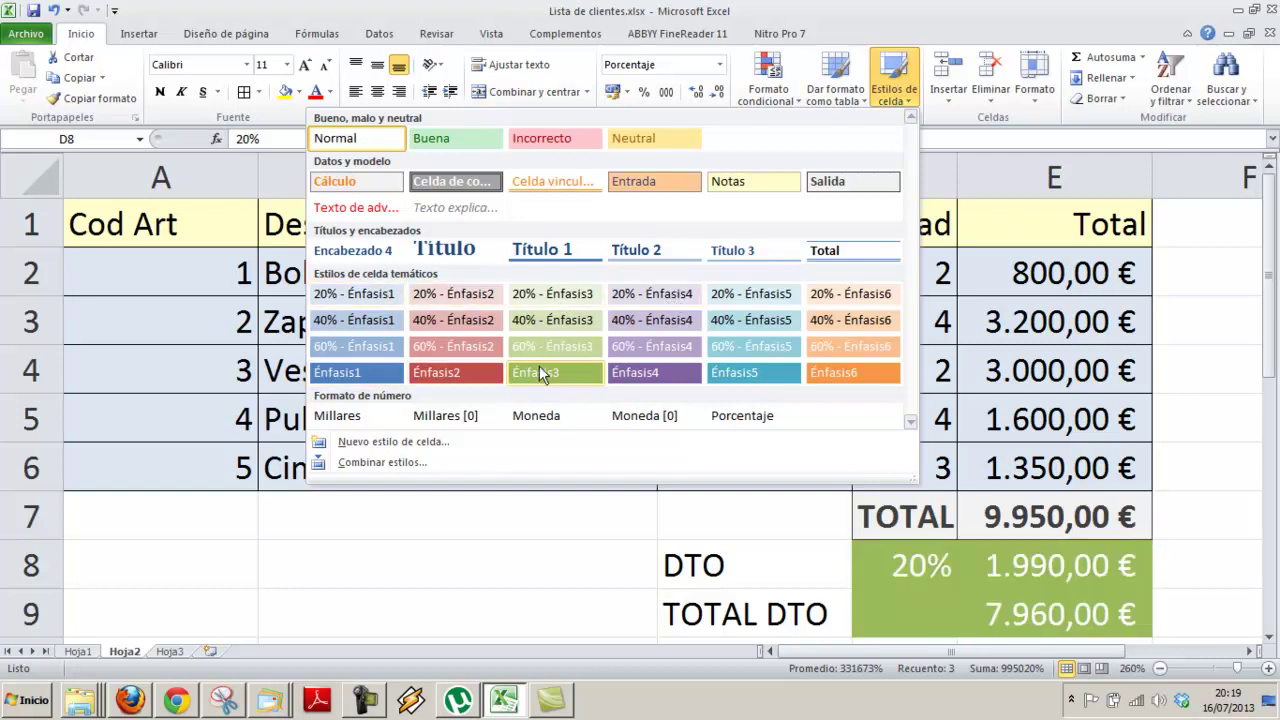
{"action": "left_click", "coordinate": [754, 293]}
Put all borders around the summary block C7:E9
{"action": "left_click", "coordinate": [995, 560]}
{"action": "left_click_drag", "start_coordinate": [905, 560], "coordinate": [995, 612]}
{"action": "left_click_drag", "start_coordinate": [829, 536], "coordinate": [980, 594]}
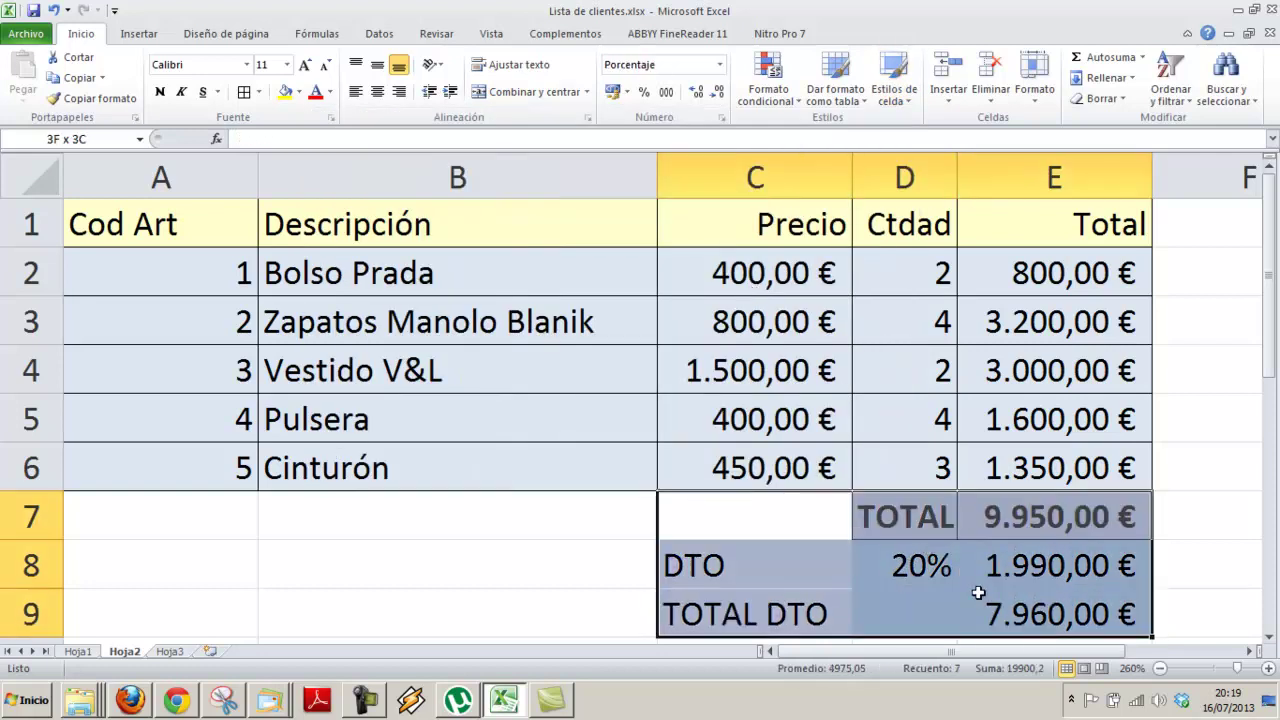
{"action": "left_click", "coordinate": [244, 92]}
{"action": "left_click", "coordinate": [762, 427]}
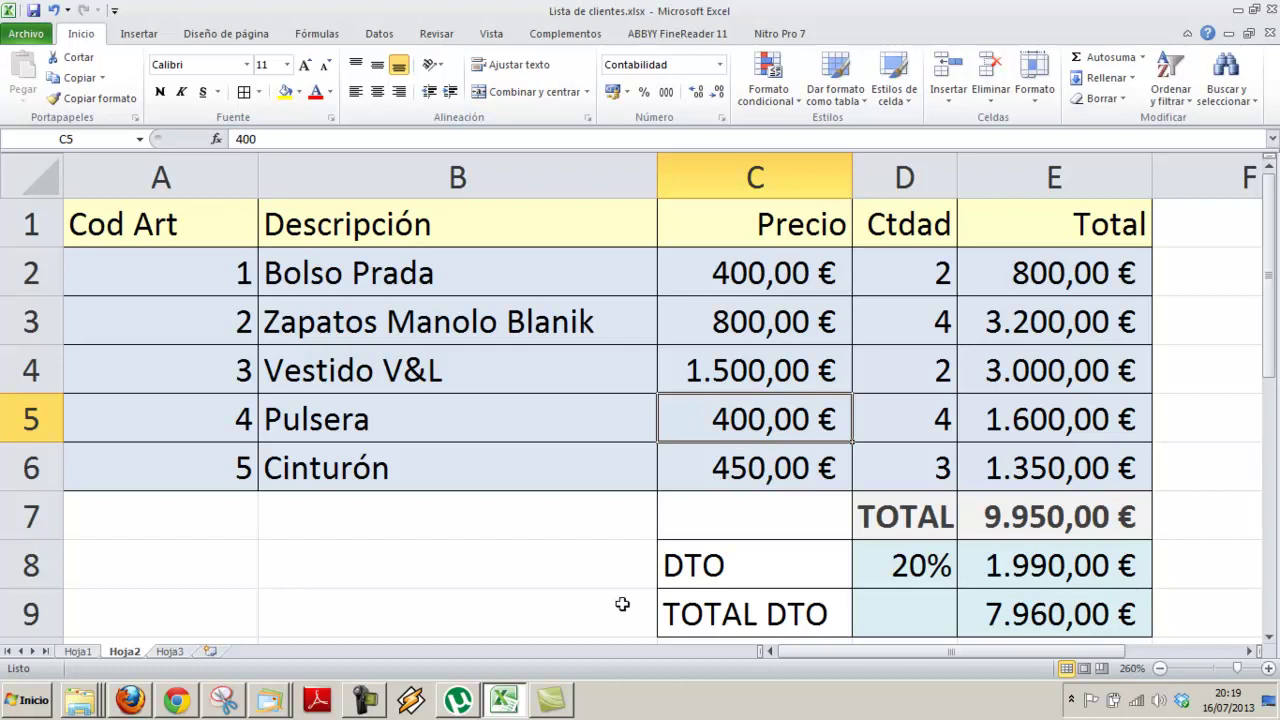
{"action": "left_click", "coordinate": [380, 697]}
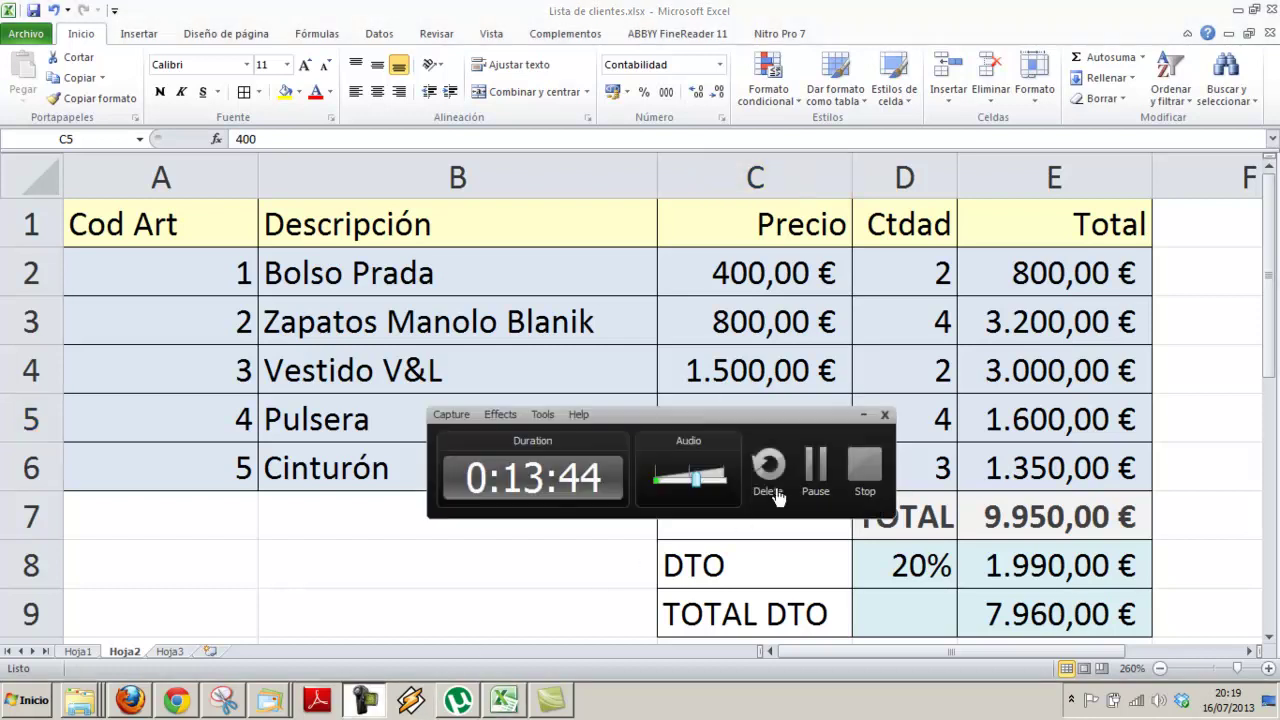